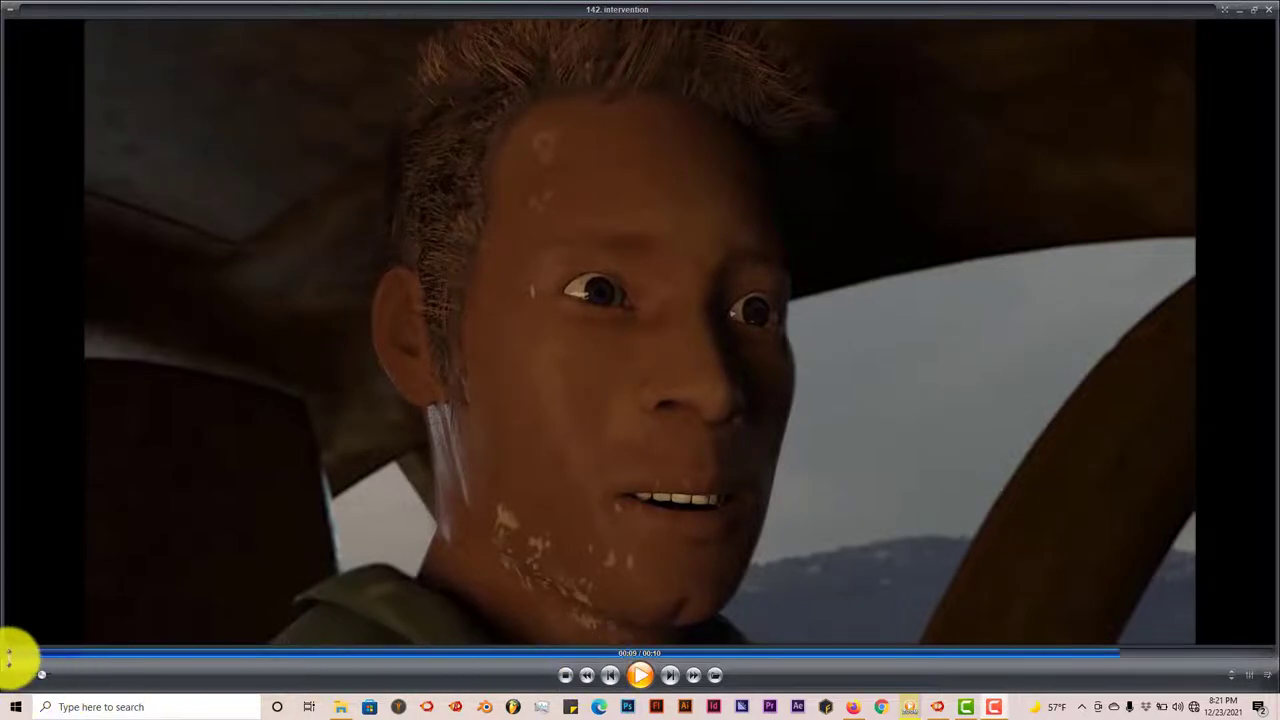
Replay the rendered truck-driver video from the start, pause near the end, and close the player
{"action": "left_click", "coordinate": [10, 653]}
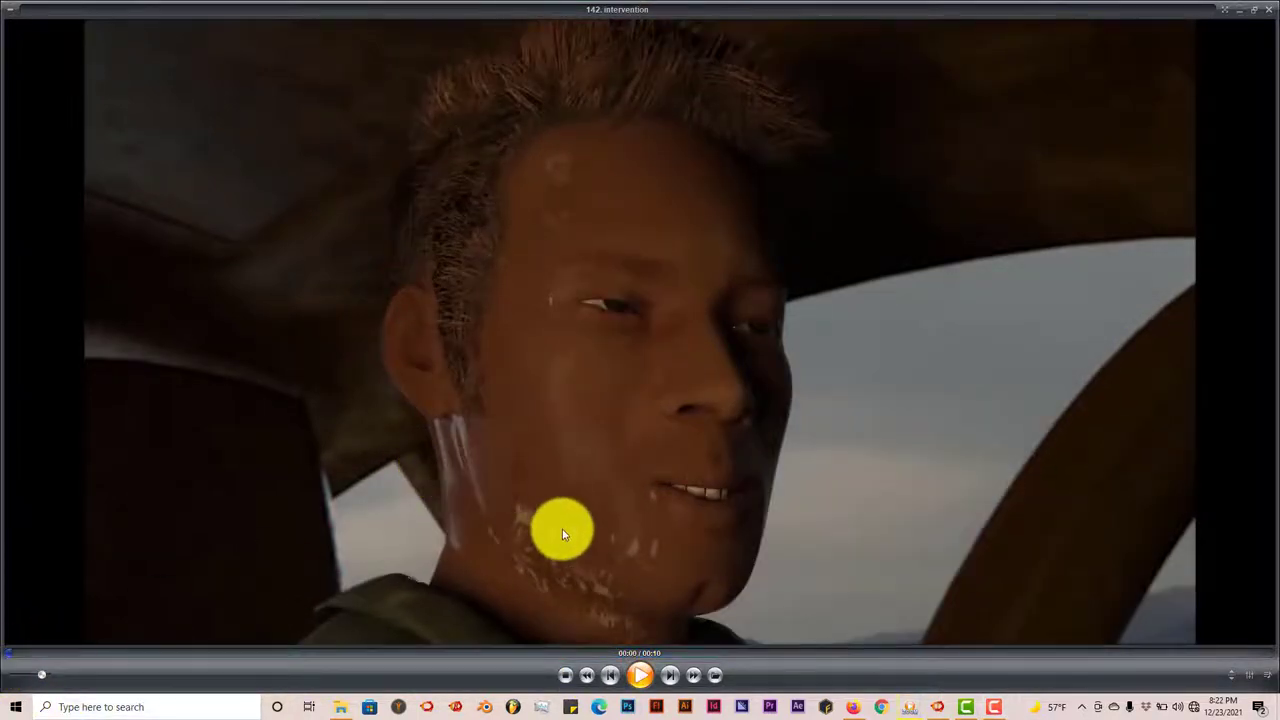
{"action": "left_click", "coordinate": [585, 503]}
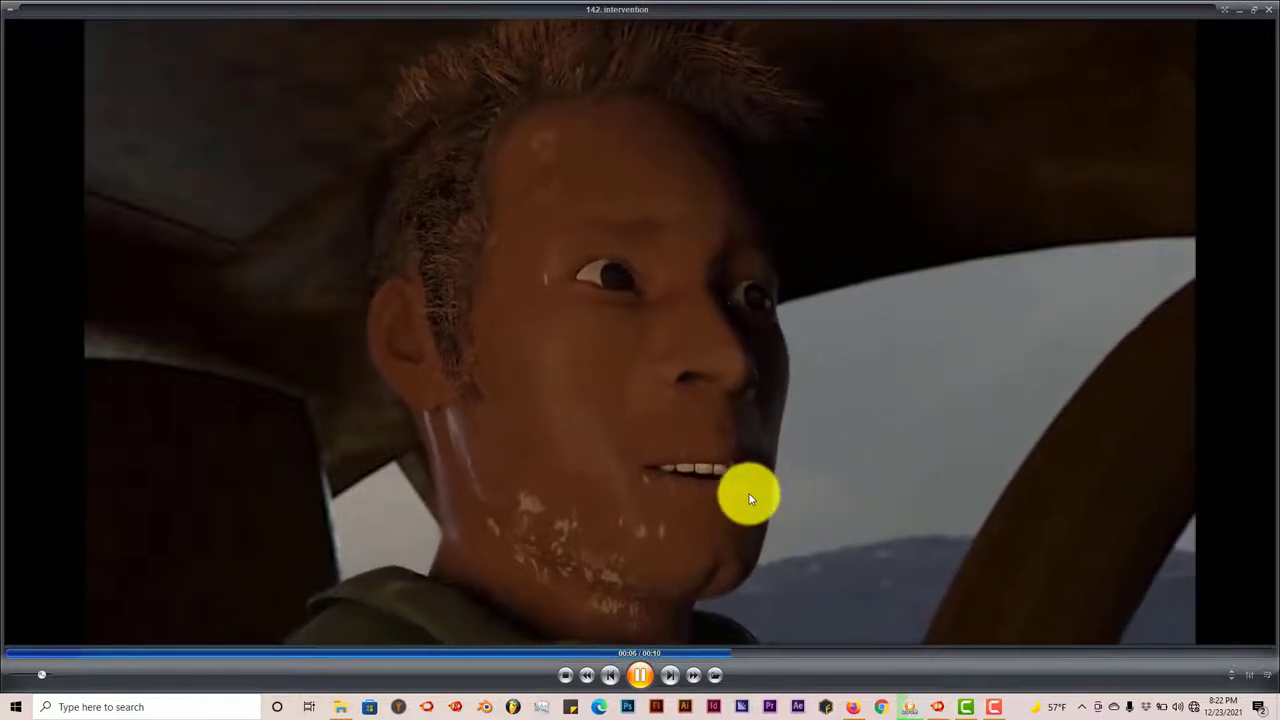
{"action": "left_click", "coordinate": [691, 562]}
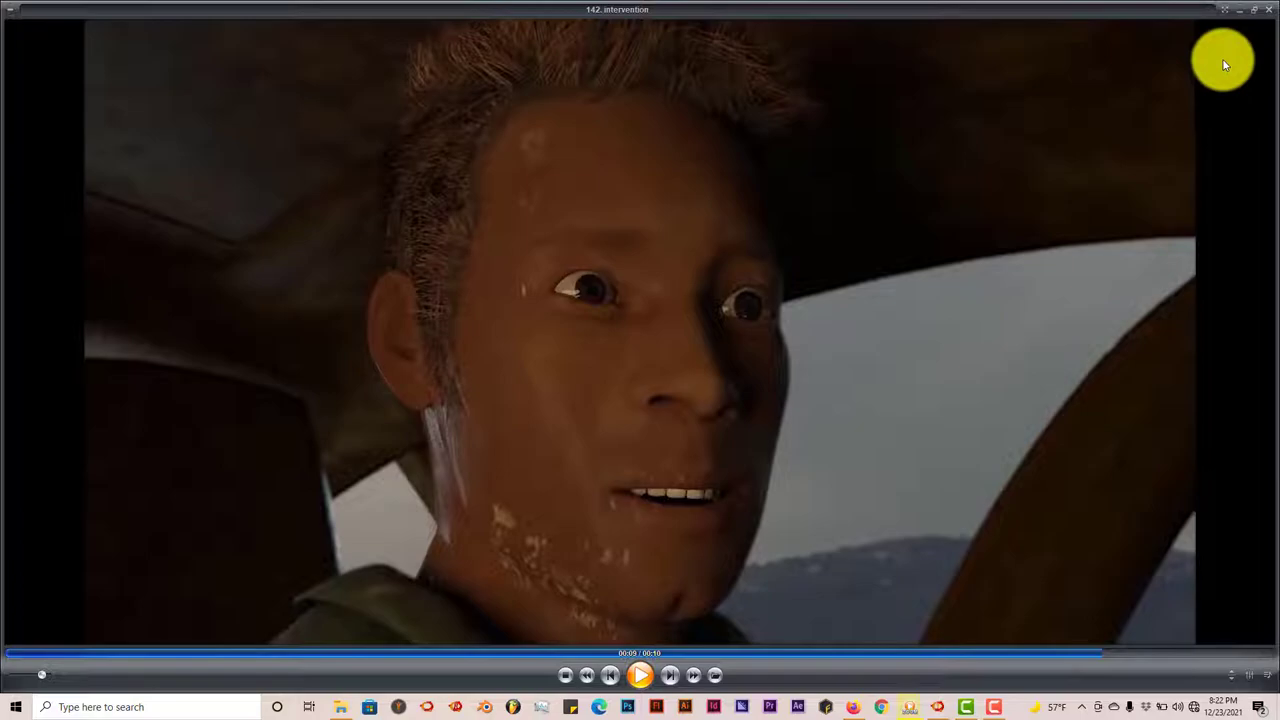
{"action": "left_click", "coordinate": [1264, 9]}
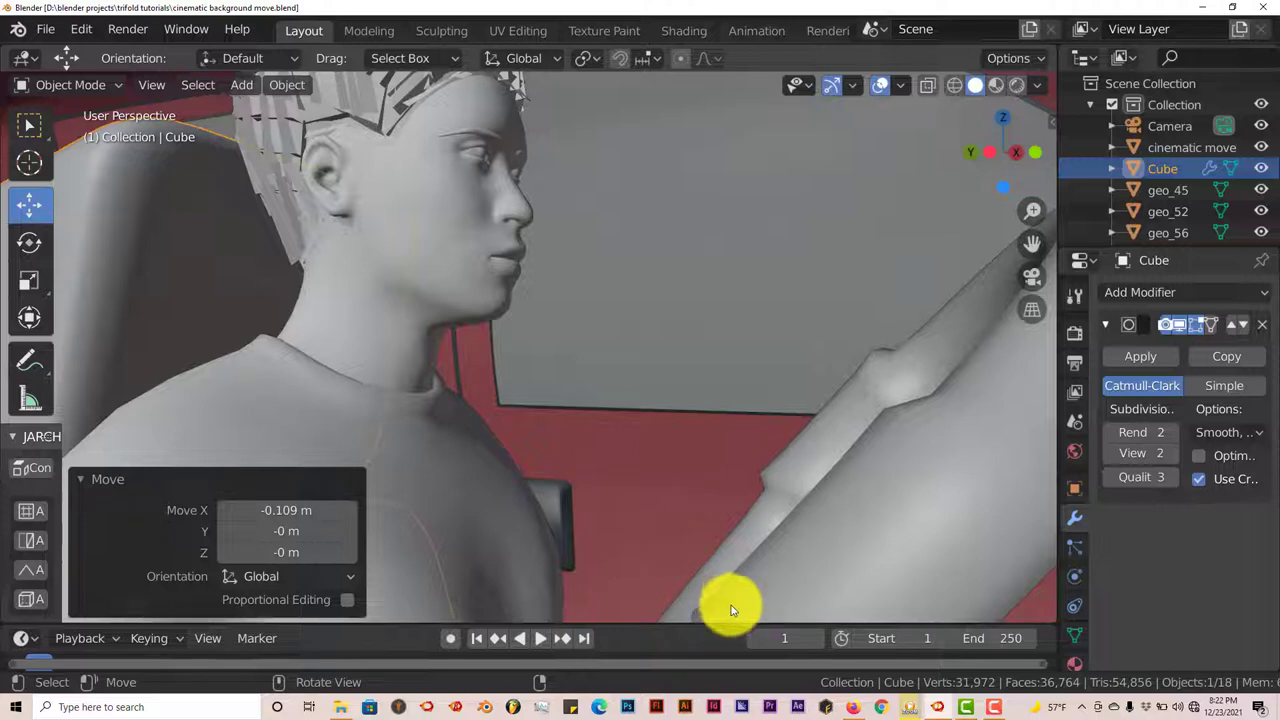
Browse the textures.com home page in Firefox, then go to the Latest Textures library page
{"action": "left_click", "coordinate": [855, 705]}
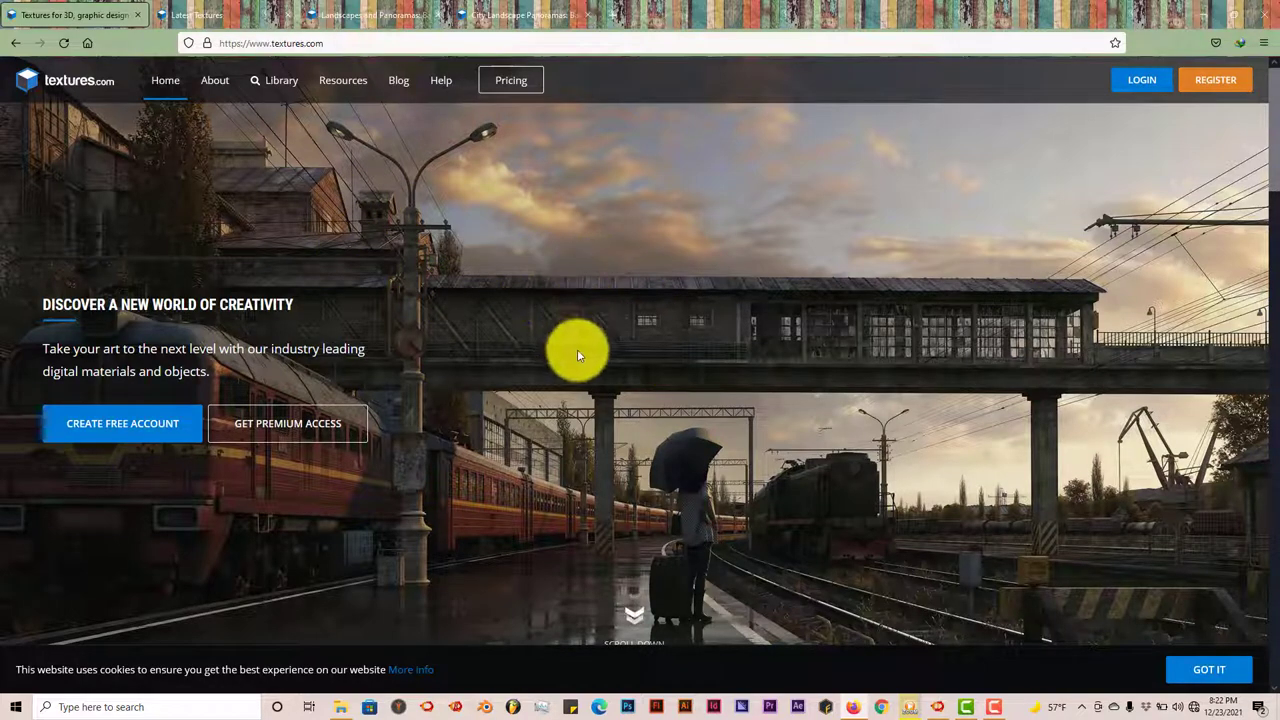
{"action": "scroll", "coordinate": [612, 358], "scroll_direction": "down", "scroll_amount": 4}
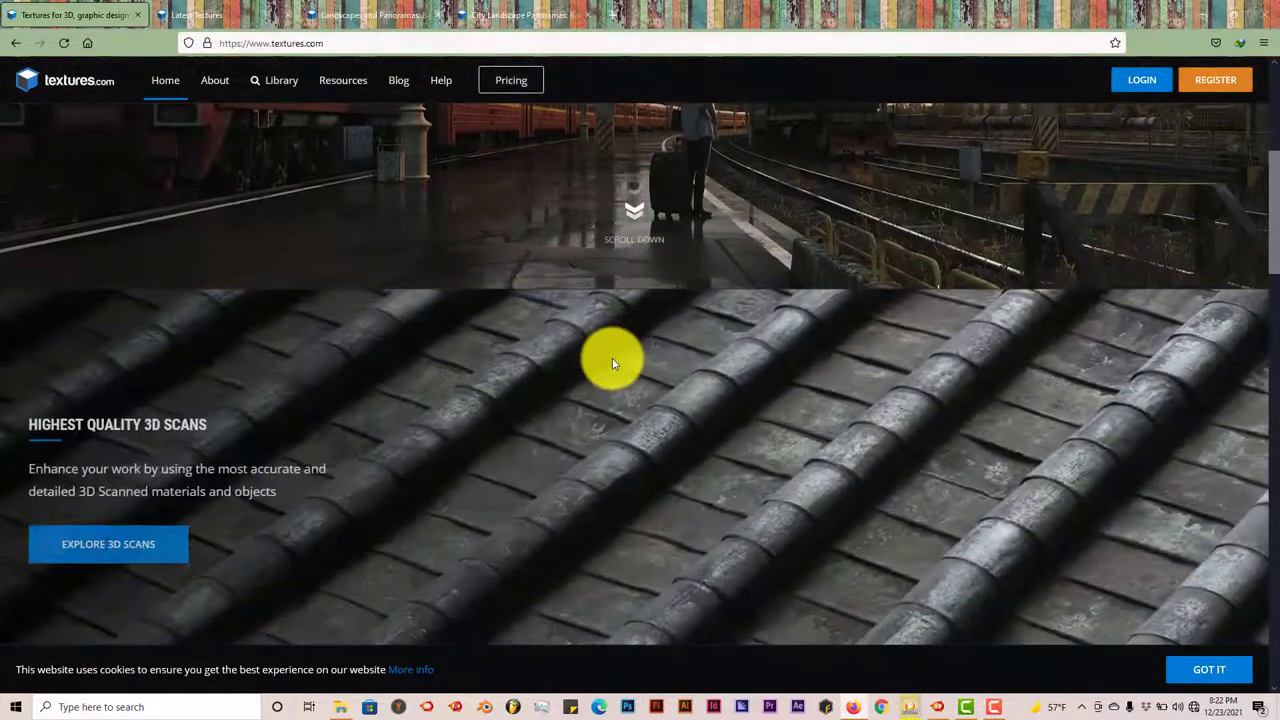
{"action": "scroll", "coordinate": [612, 360], "scroll_direction": "up", "scroll_amount": 1}
{"action": "scroll", "coordinate": [613, 363], "scroll_direction": "up", "scroll_amount": 2}
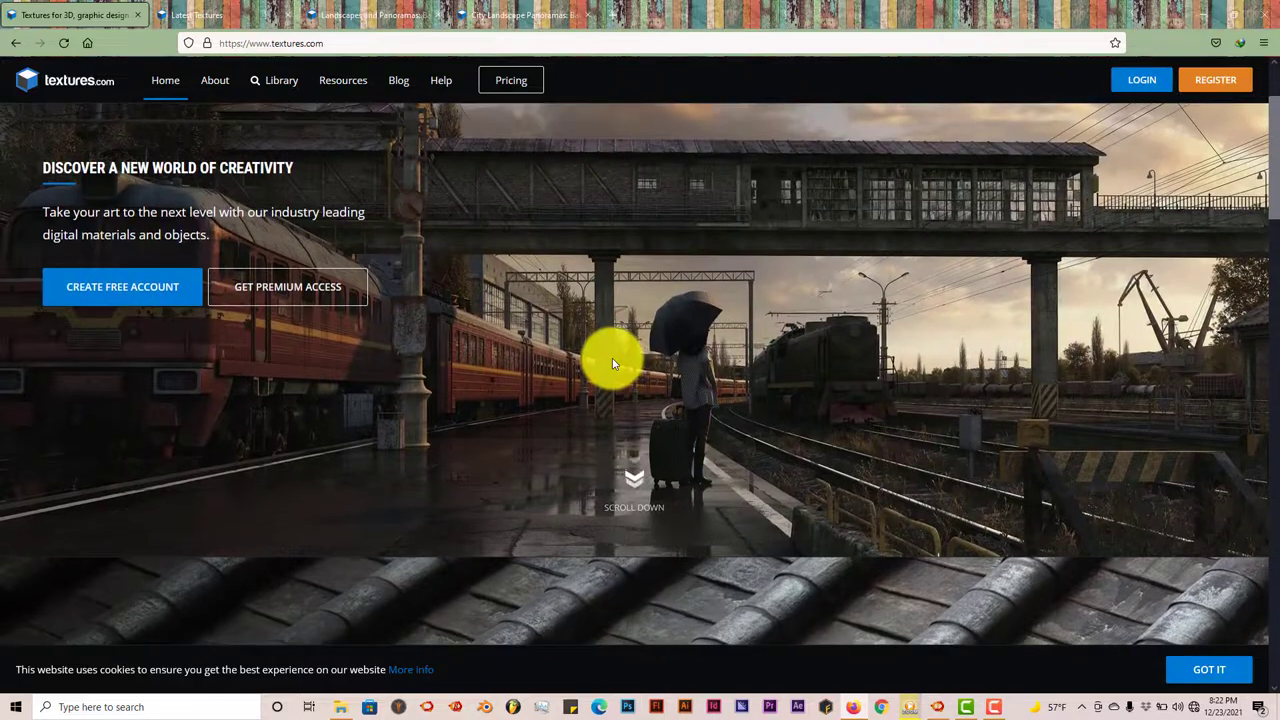
{"action": "scroll", "coordinate": [613, 363], "scroll_direction": "down", "scroll_amount": 4}
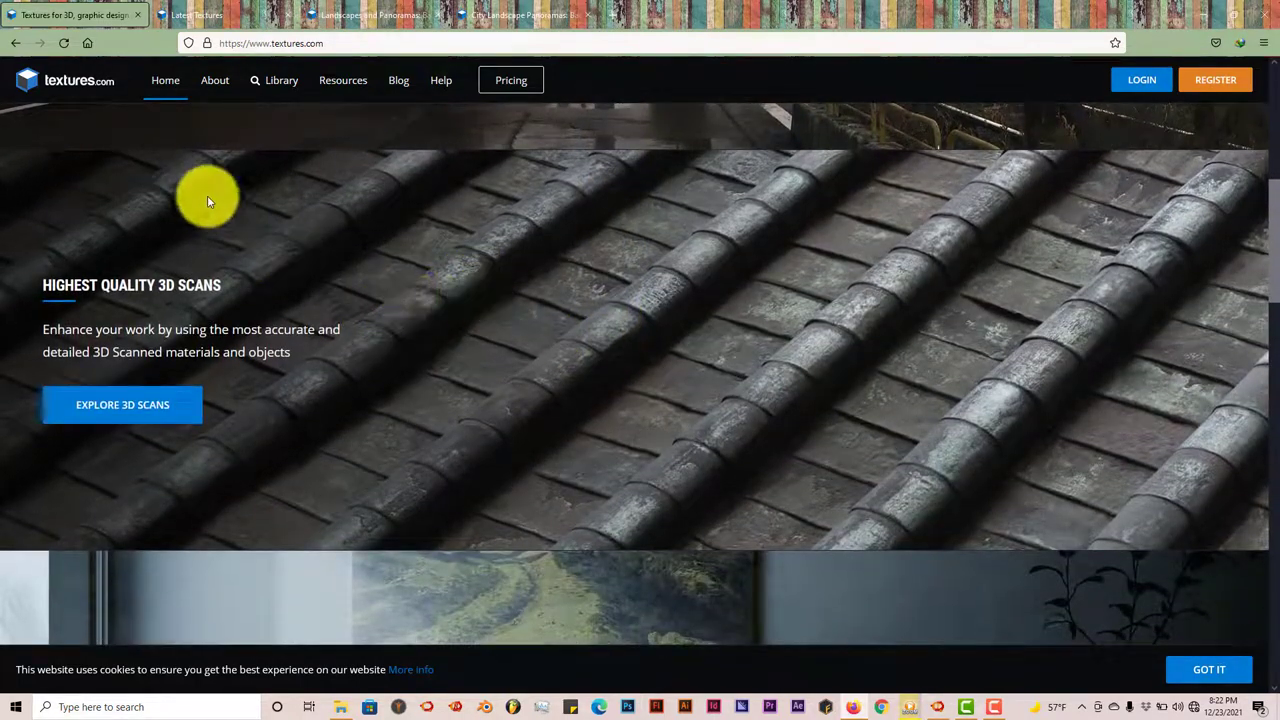
{"action": "scroll", "coordinate": [80, 329], "scroll_direction": "up", "scroll_amount": 3}
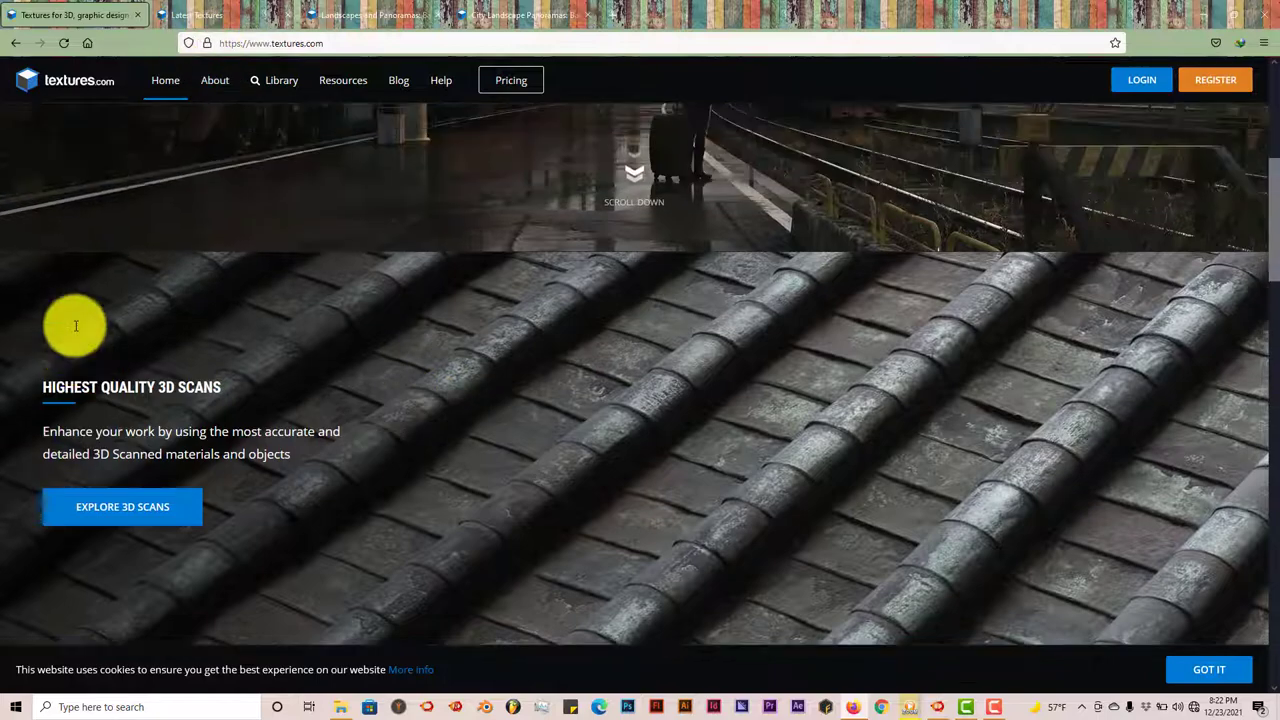
{"action": "scroll", "coordinate": [143, 223], "scroll_direction": "up", "scroll_amount": 2}
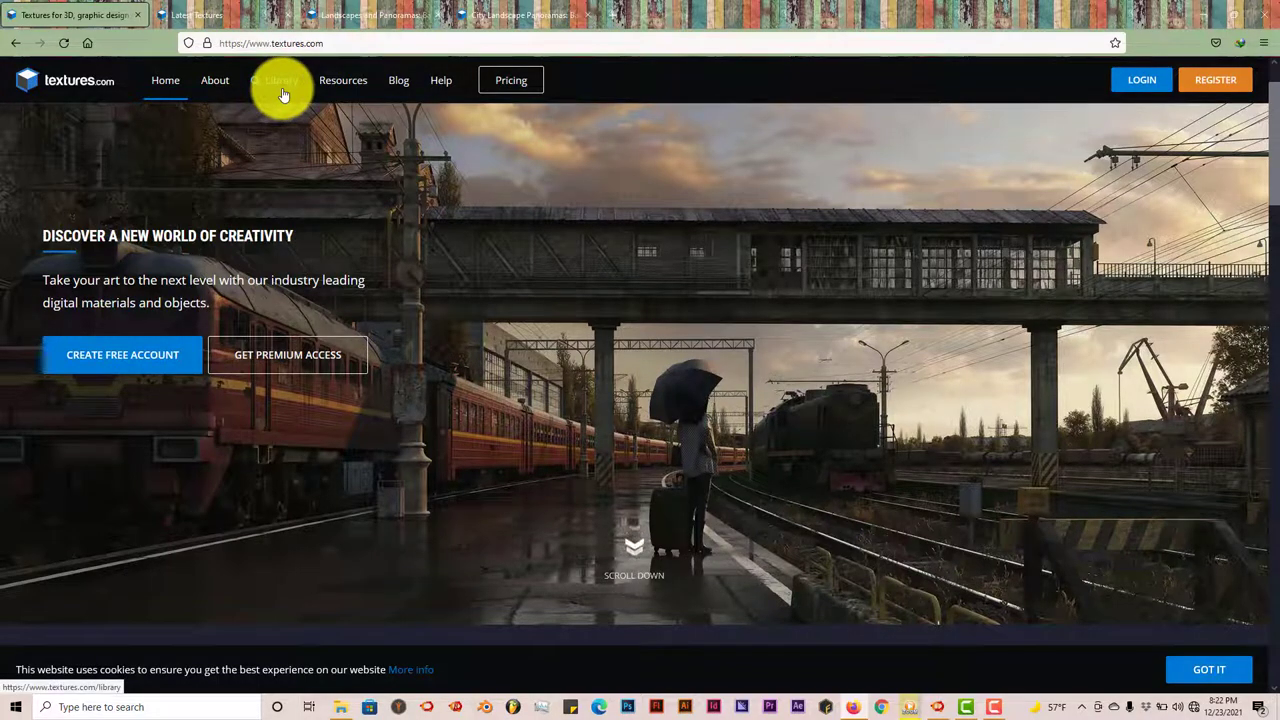
{"action": "left_click", "coordinate": [190, 18]}
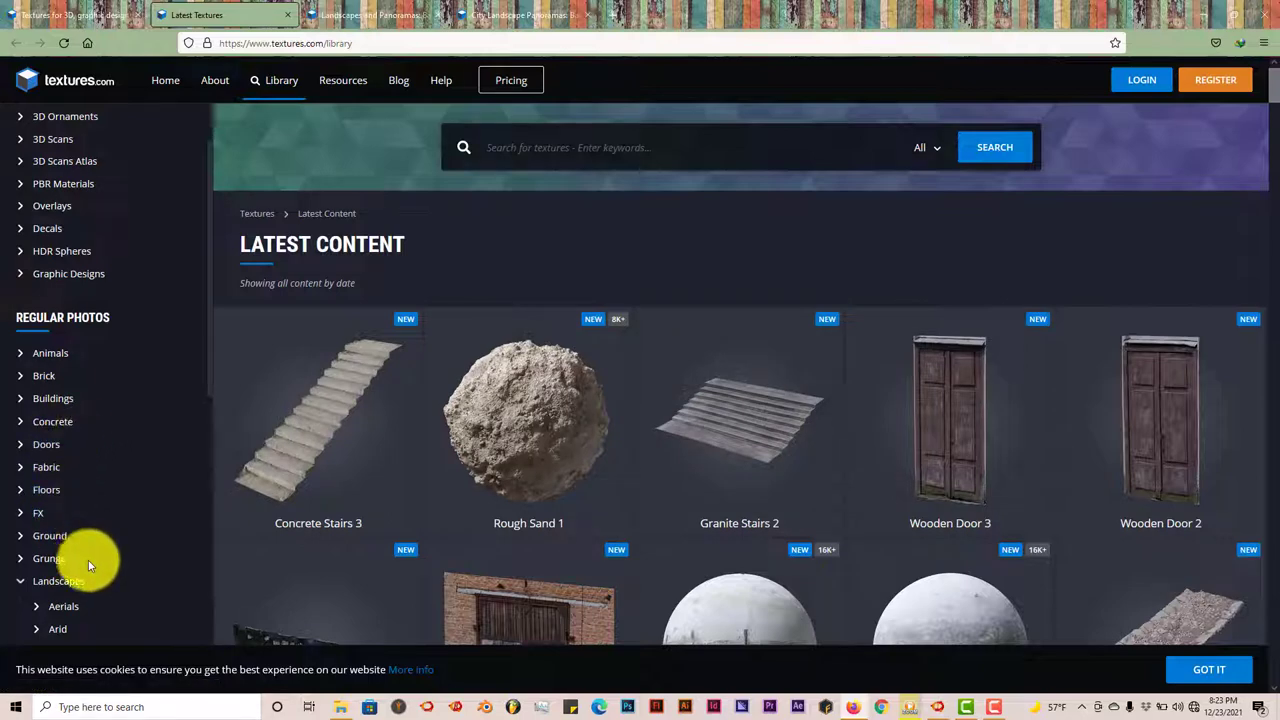
Browse Landscapes and Panoramas, then go to City Landscape Panoramas and expand its All category list
{"action": "scroll", "coordinate": [88, 560], "scroll_direction": "down", "scroll_amount": 2}
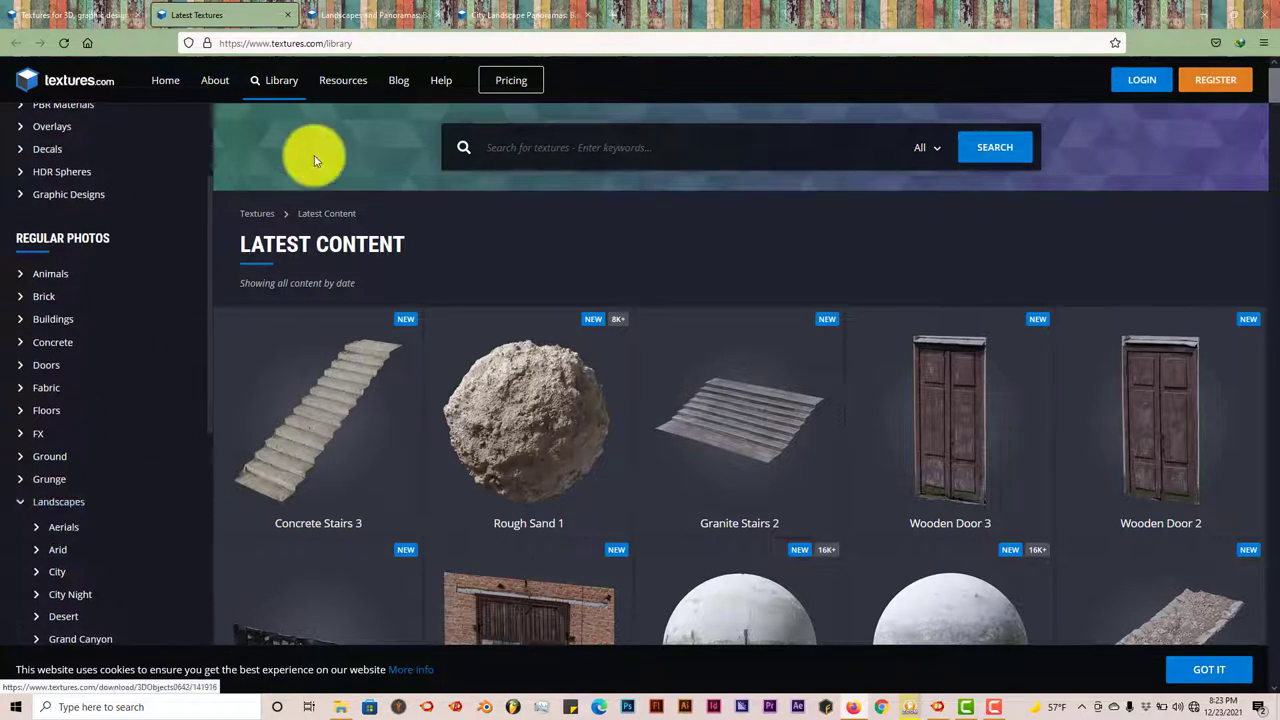
{"action": "left_click", "coordinate": [362, 16]}
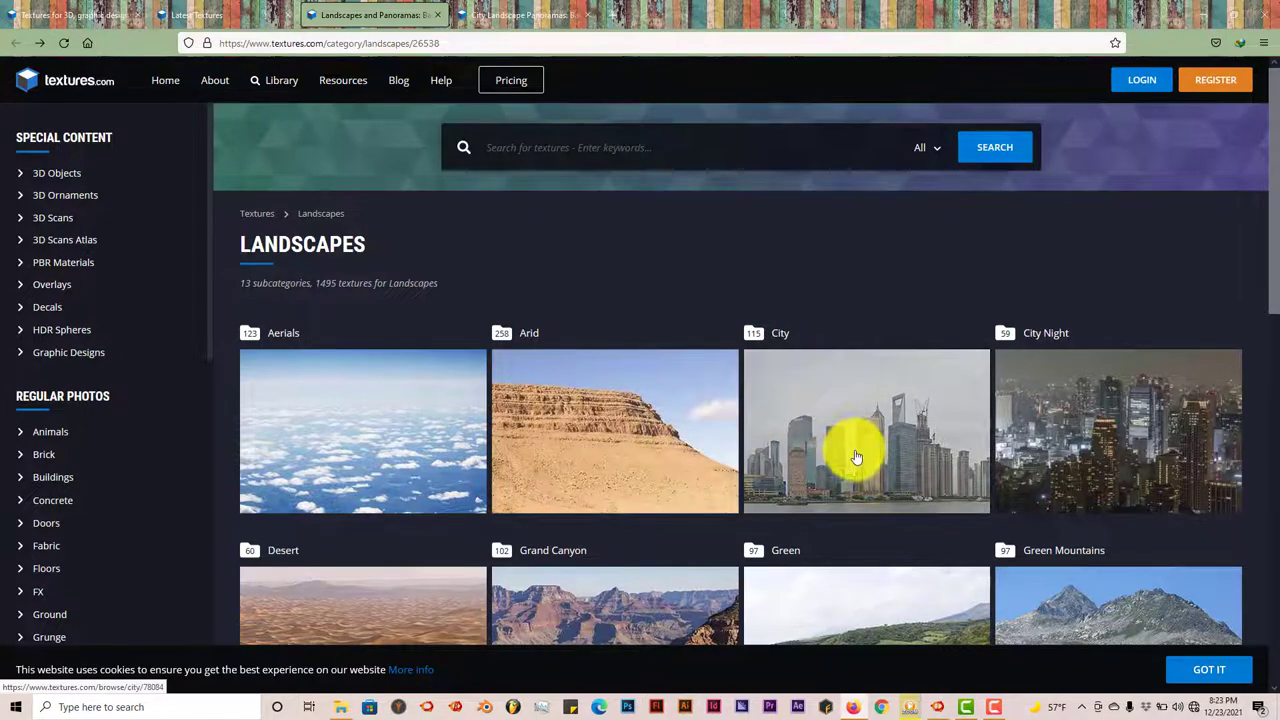
{"action": "scroll", "coordinate": [855, 460], "scroll_direction": "down", "scroll_amount": 3}
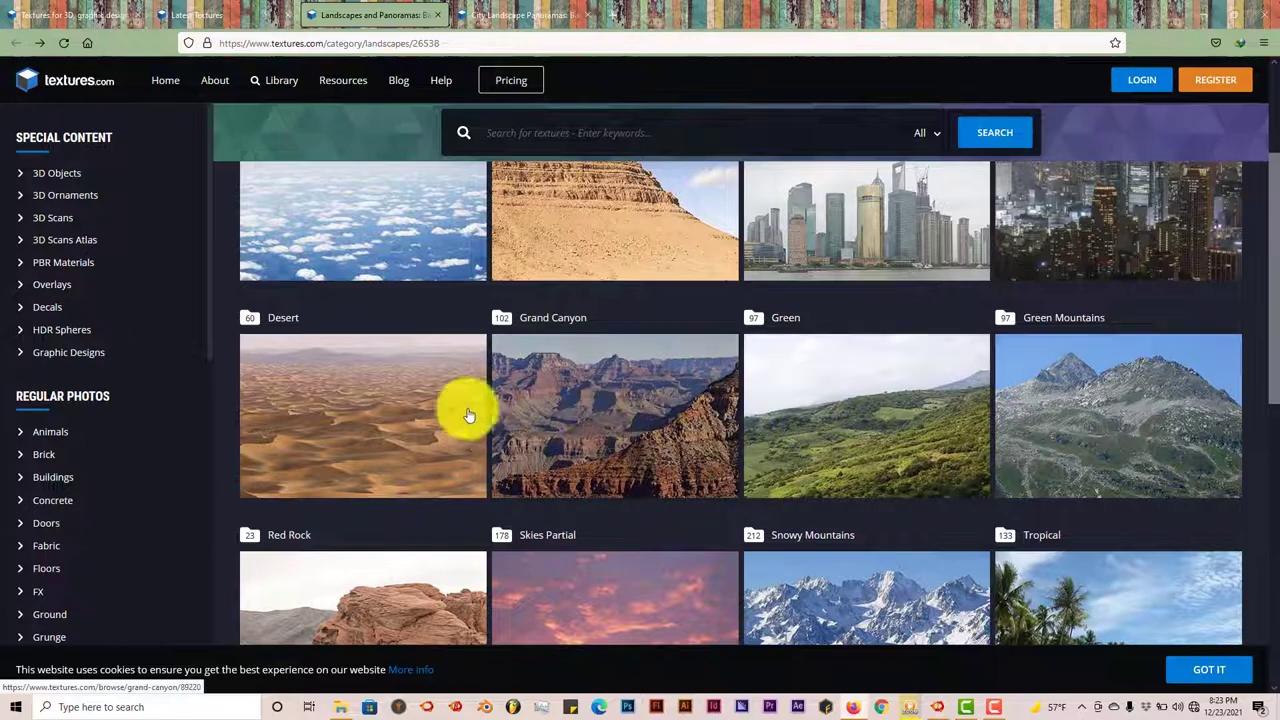
{"action": "scroll", "coordinate": [815, 290], "scroll_direction": "up", "scroll_amount": 3}
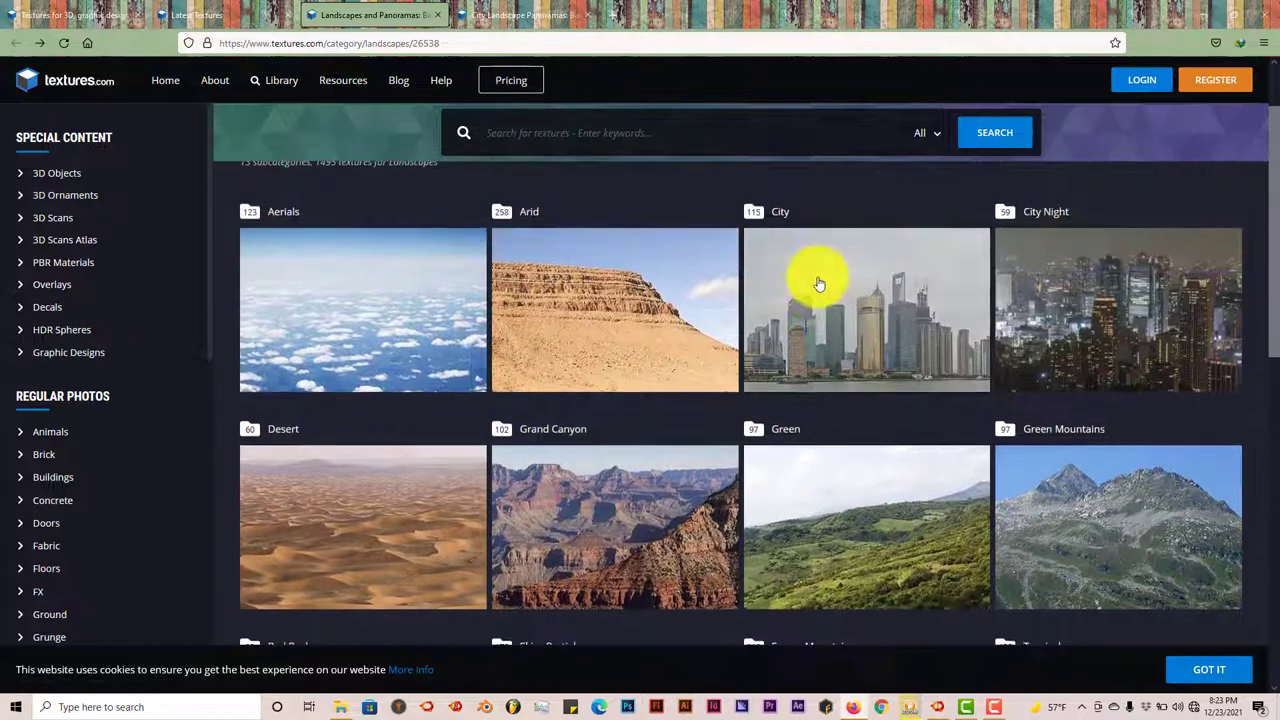
{"action": "left_click", "coordinate": [545, 18]}
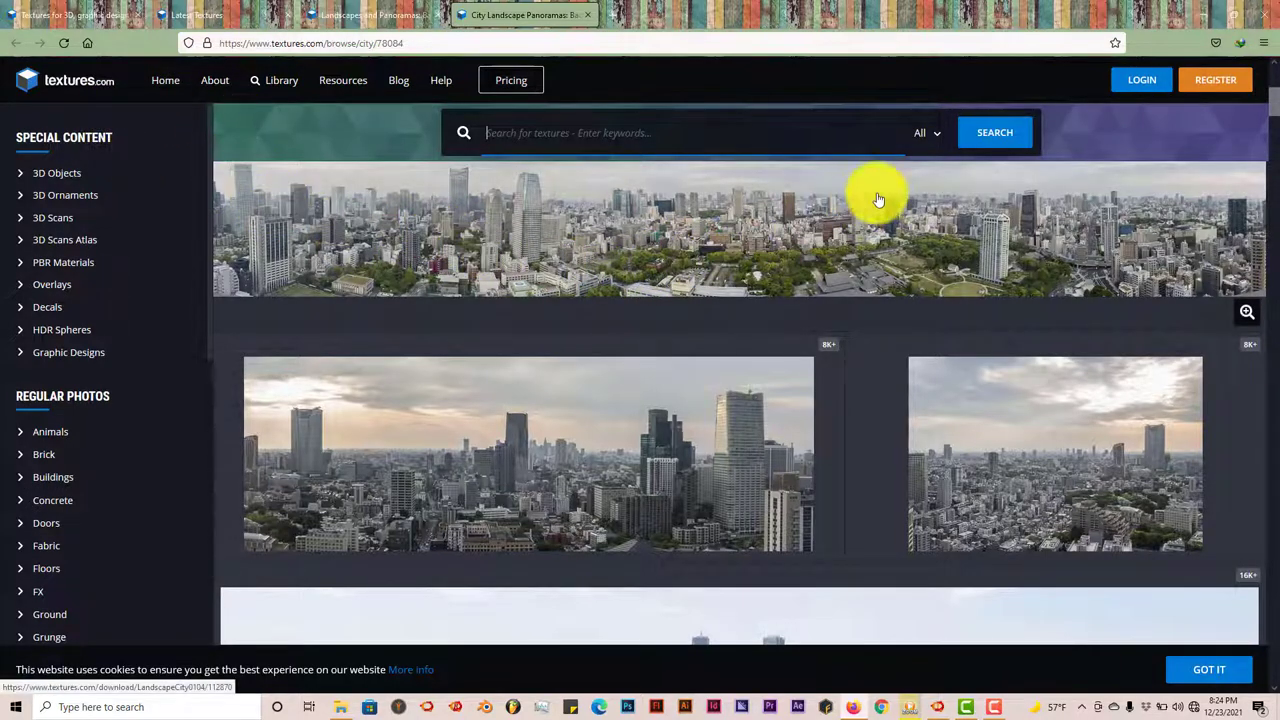
{"action": "left_click", "coordinate": [925, 132]}
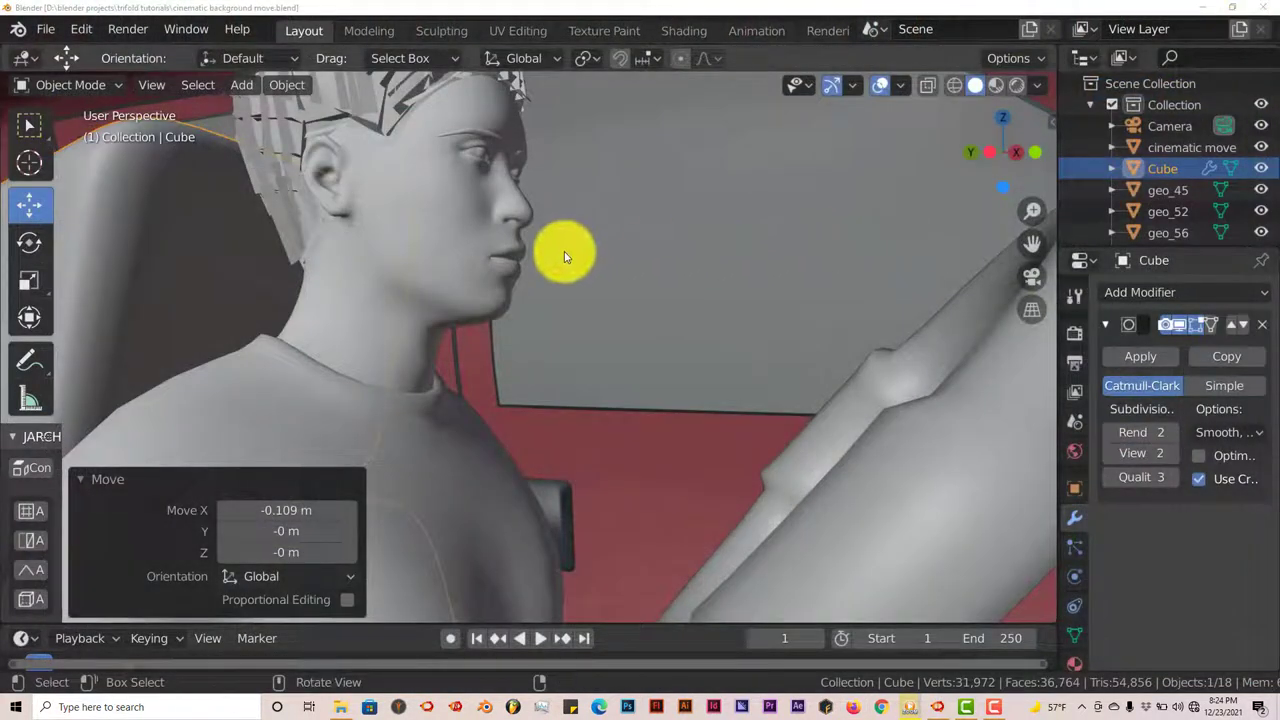
Select the truck's window pane object geo_52 and delete it
{"action": "middle_click_drag", "start_coordinate": [420, 254], "coordinate": [418, 257]}
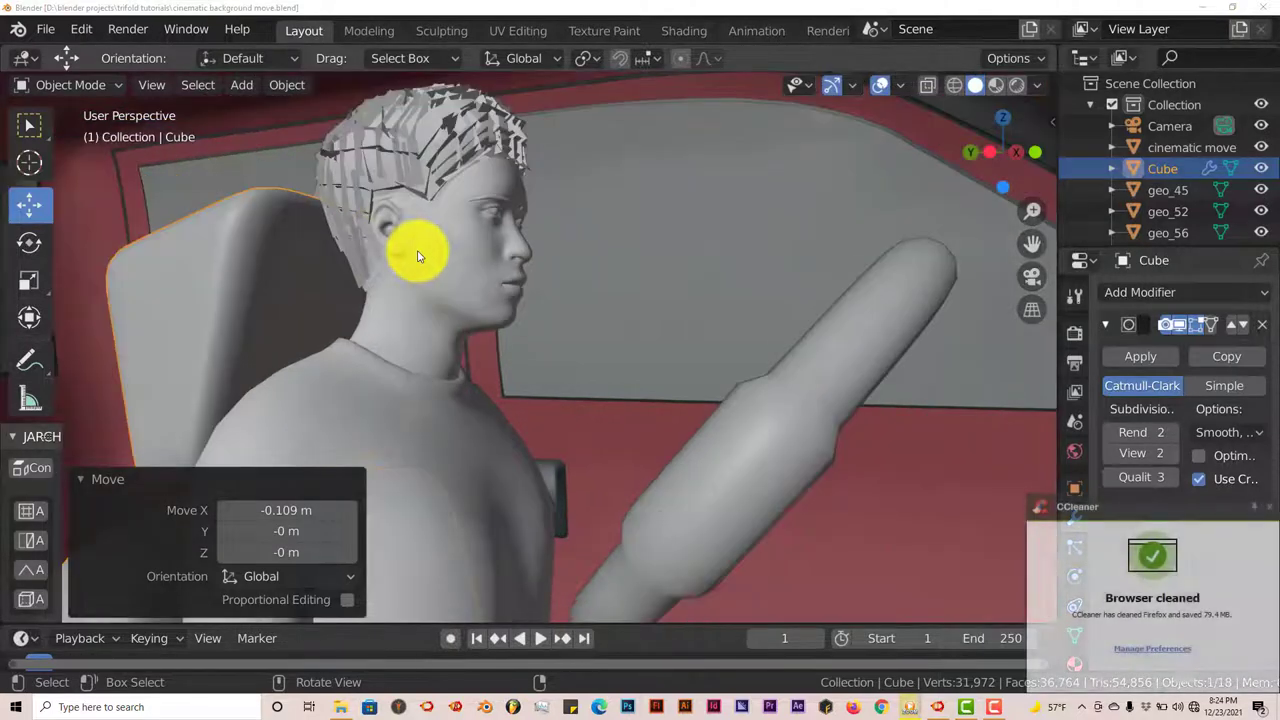
{"action": "scroll", "coordinate": [417, 255], "scroll_direction": "down", "scroll_amount": 8}
{"action": "scroll", "coordinate": [492, 289], "scroll_direction": "down", "scroll_amount": 3}
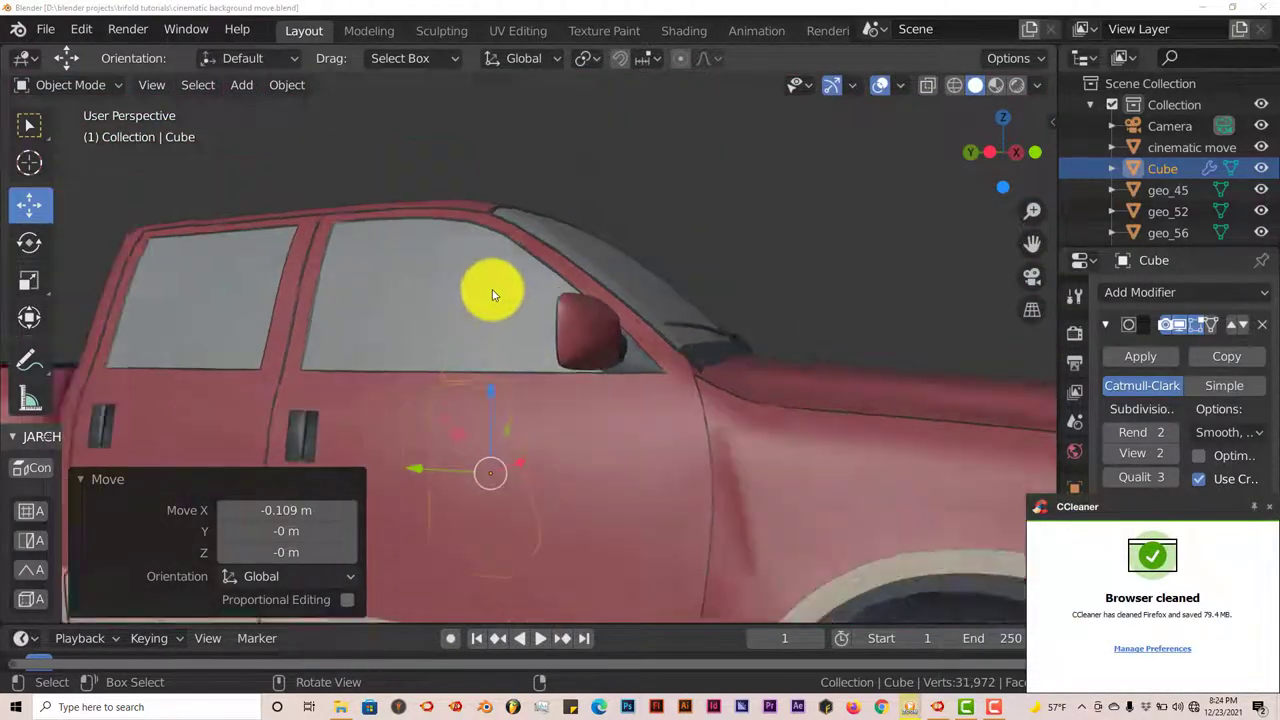
{"action": "scroll", "coordinate": [492, 289], "scroll_direction": "up", "scroll_amount": 8}
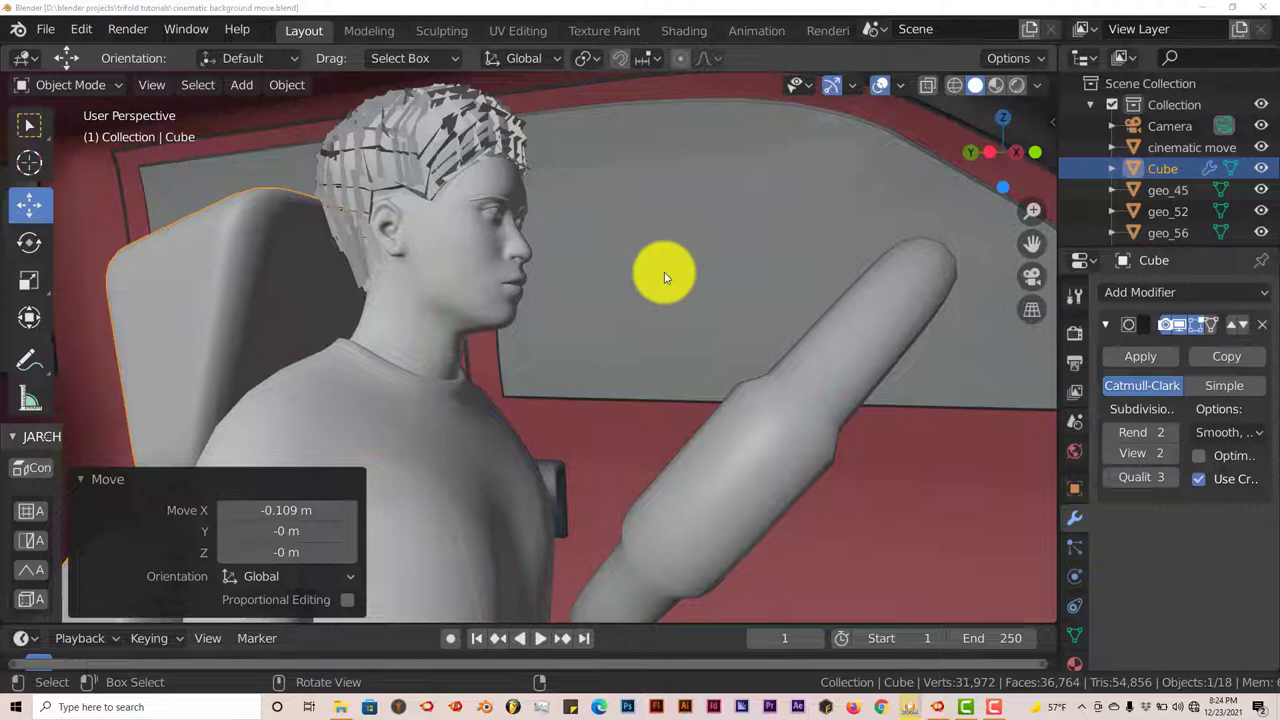
{"action": "left_click", "coordinate": [695, 267]}
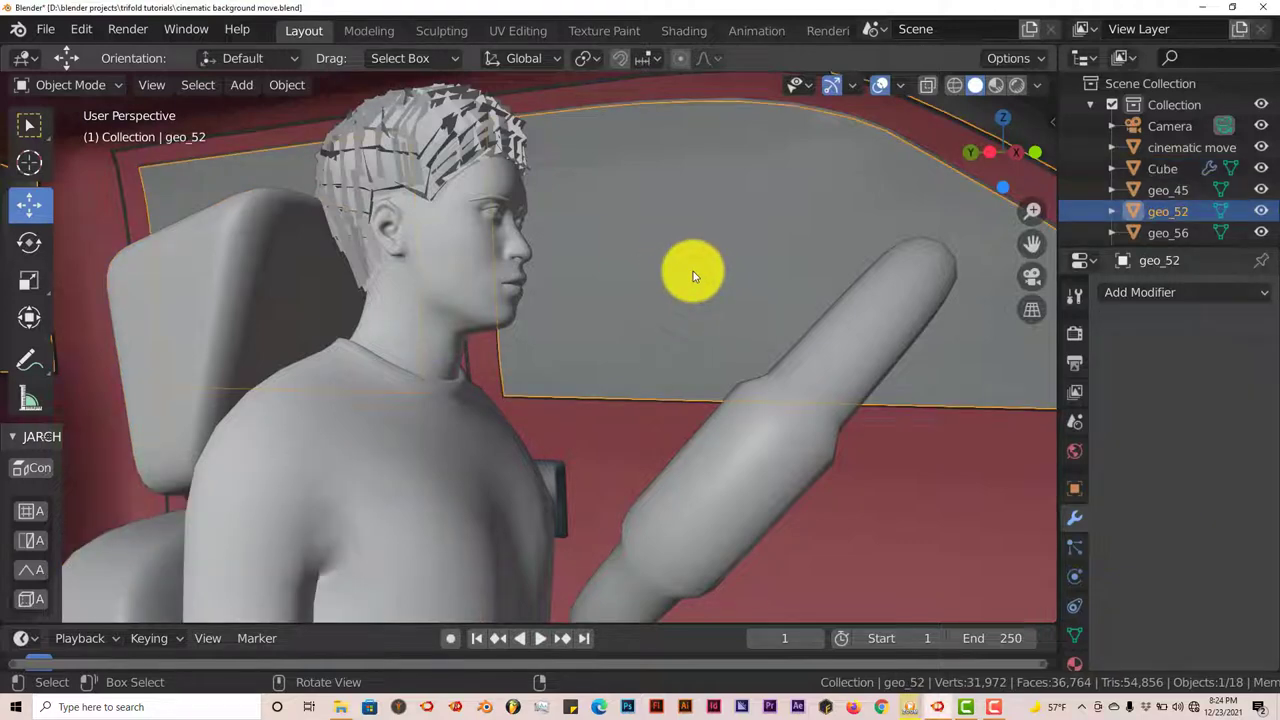
{"action": "key", "text": "Delete"}
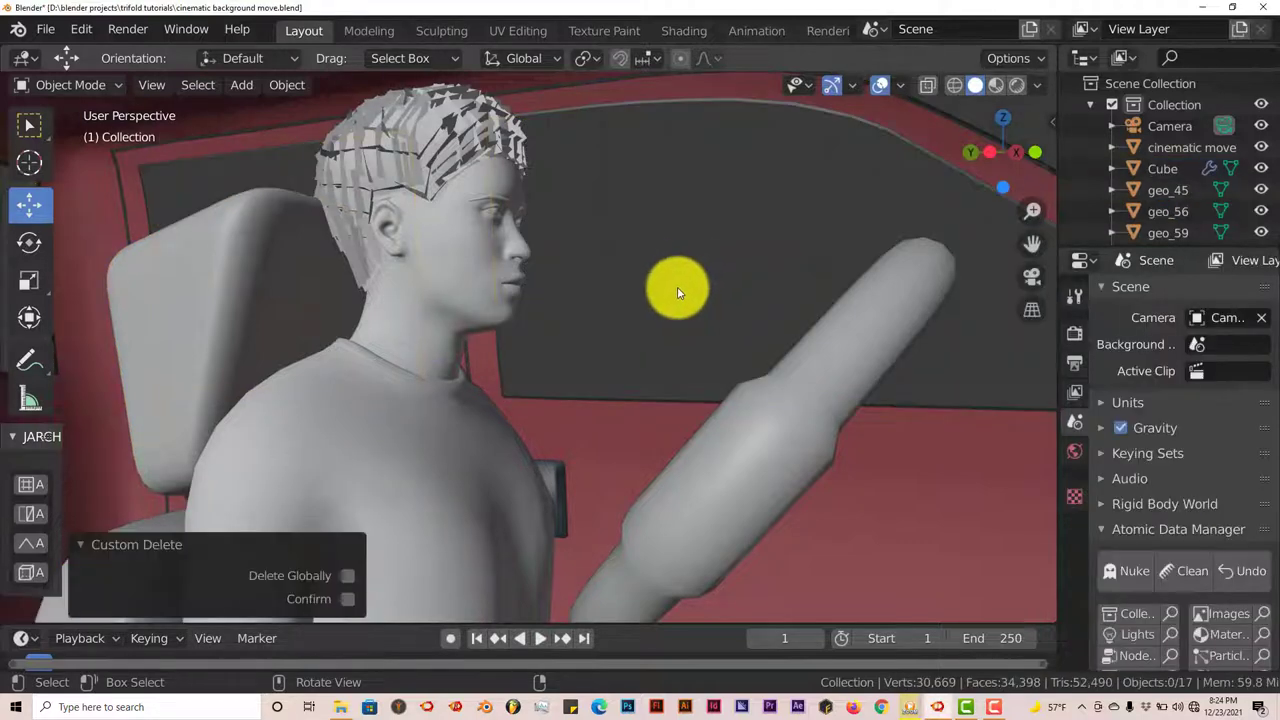
{"action": "scroll", "coordinate": [686, 278], "scroll_direction": "up", "scroll_amount": 2}
{"action": "scroll", "coordinate": [640, 310], "scroll_direction": "down", "scroll_amount": 2}
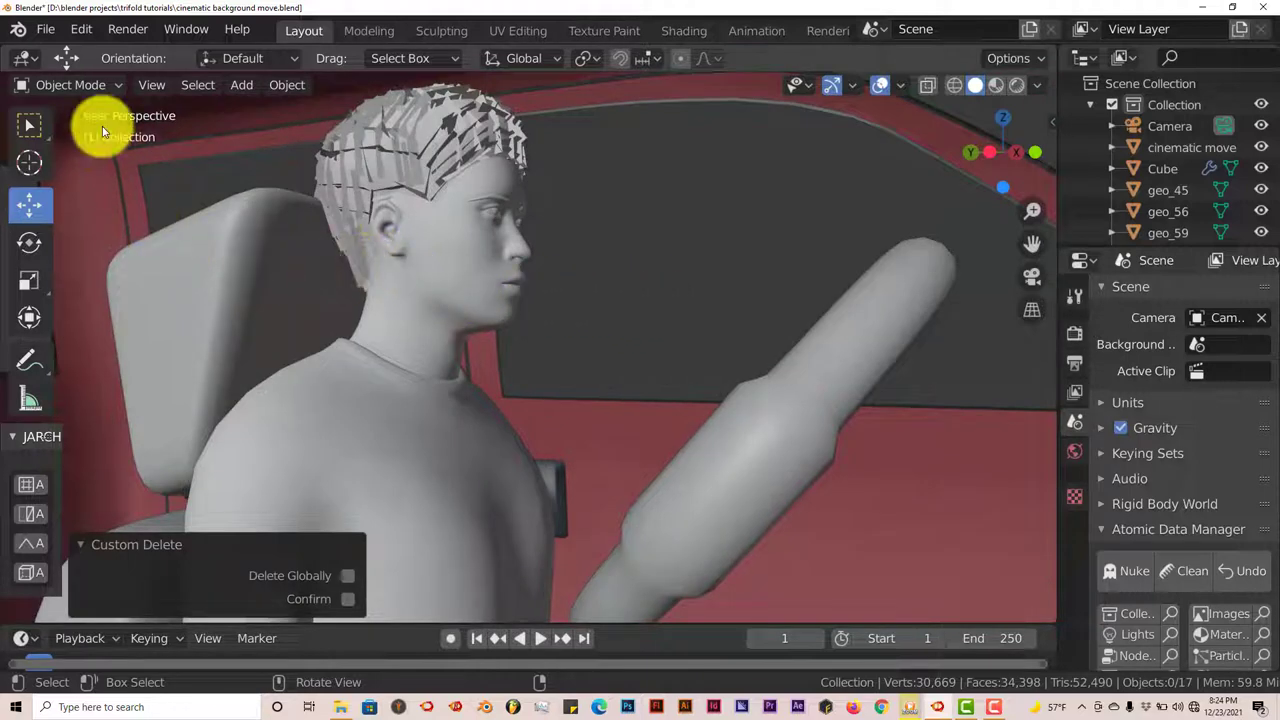
Enable the Import-Export: Import Images as Planes add-on in Preferences, searching 'mage', then close Preferences
{"action": "left_click", "coordinate": [46, 29]}
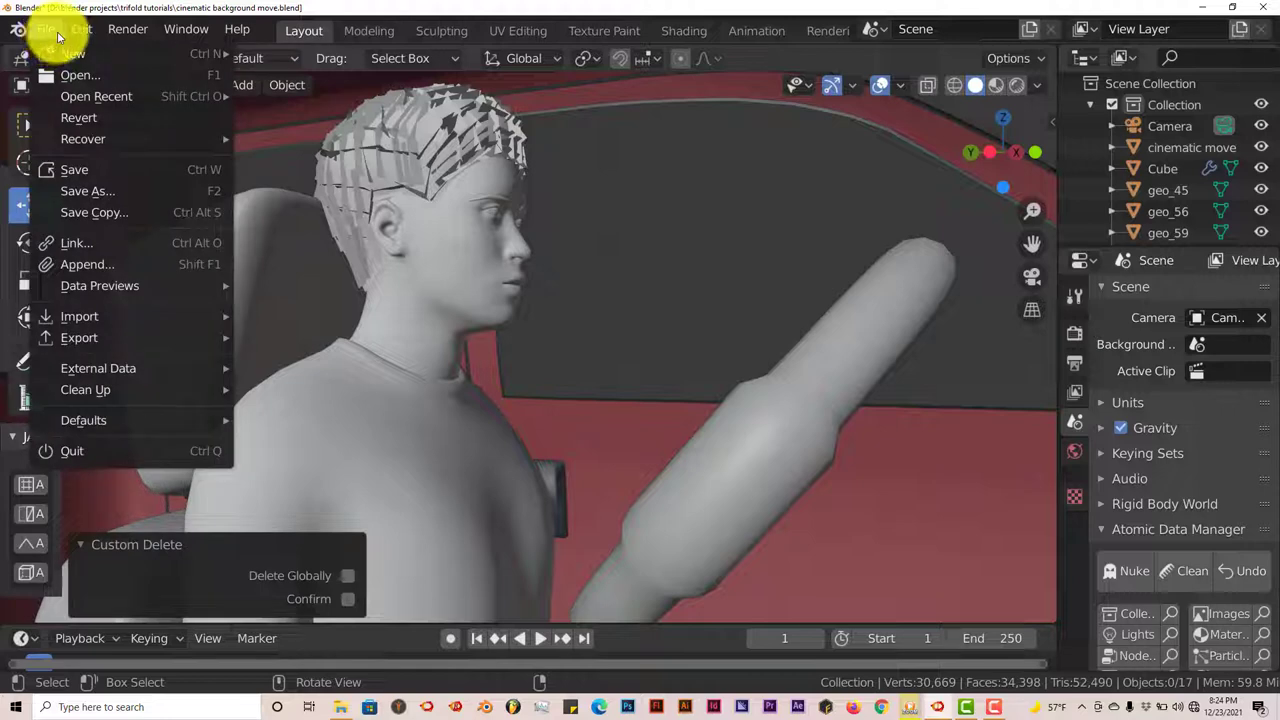
{"action": "mouse_move", "coordinate": [83, 320]}
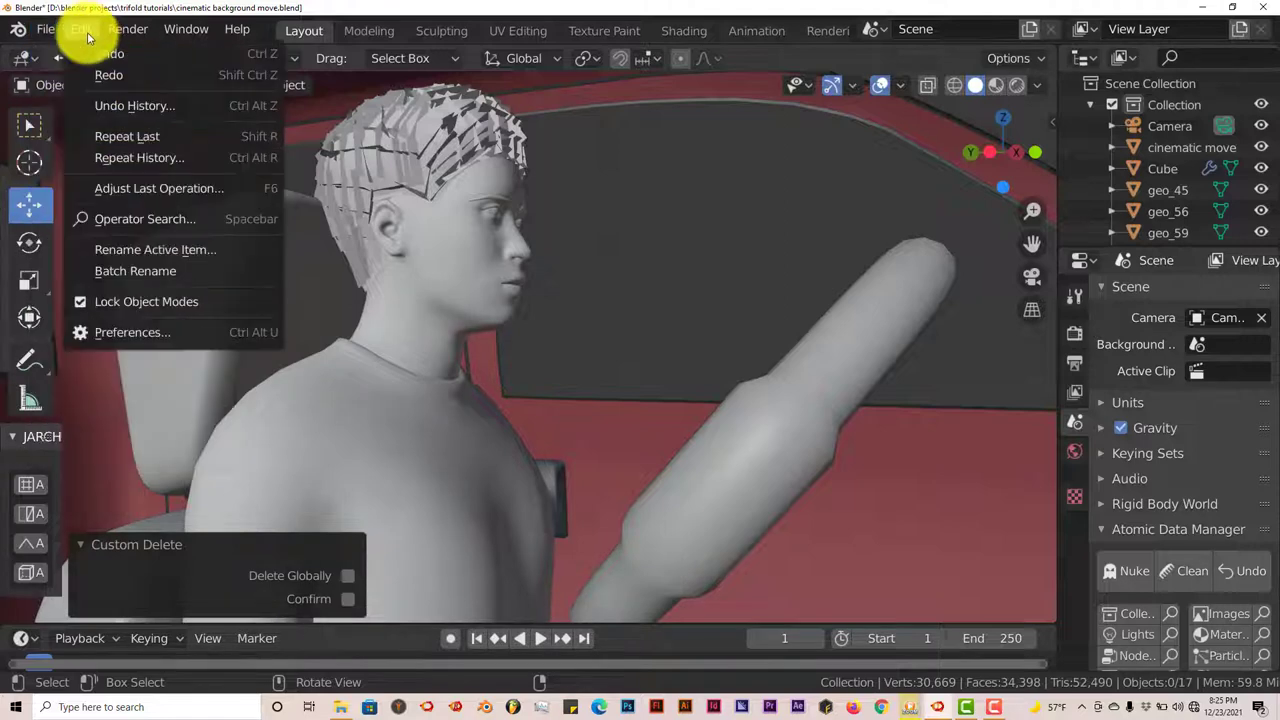
{"action": "left_click", "coordinate": [87, 32]}
{"action": "left_click", "coordinate": [87, 32]}
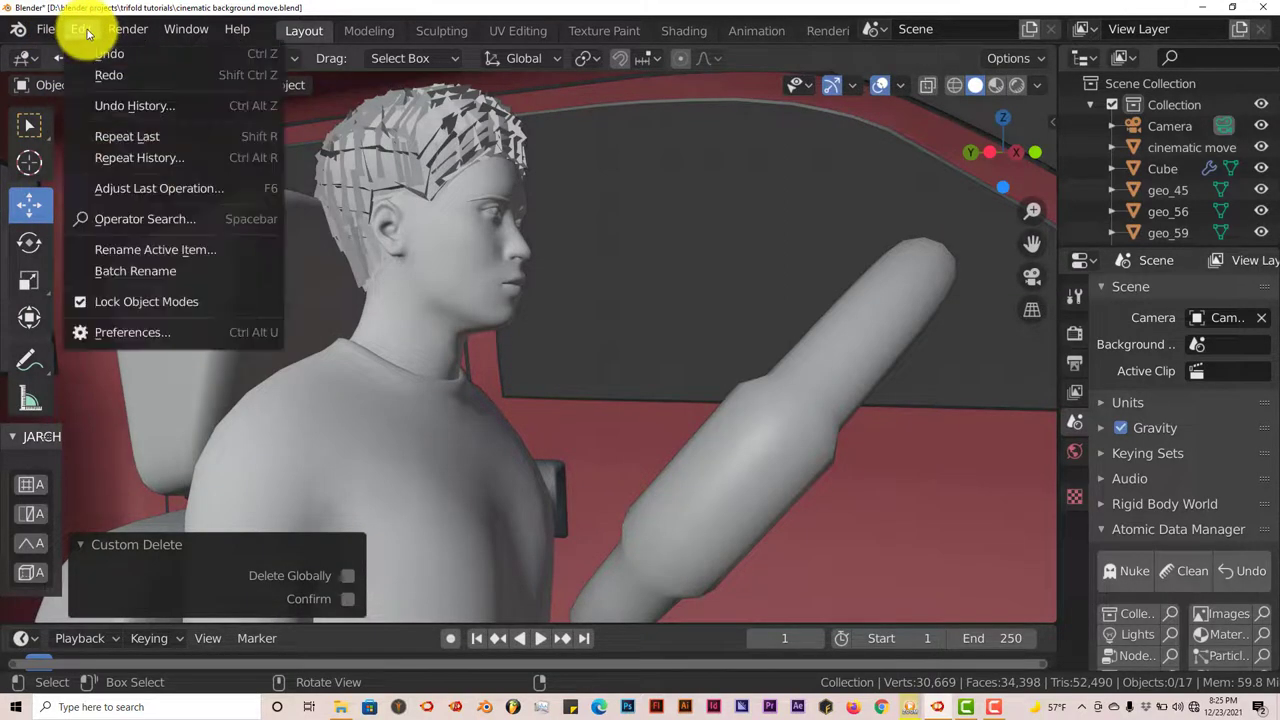
{"action": "left_click", "coordinate": [130, 338]}
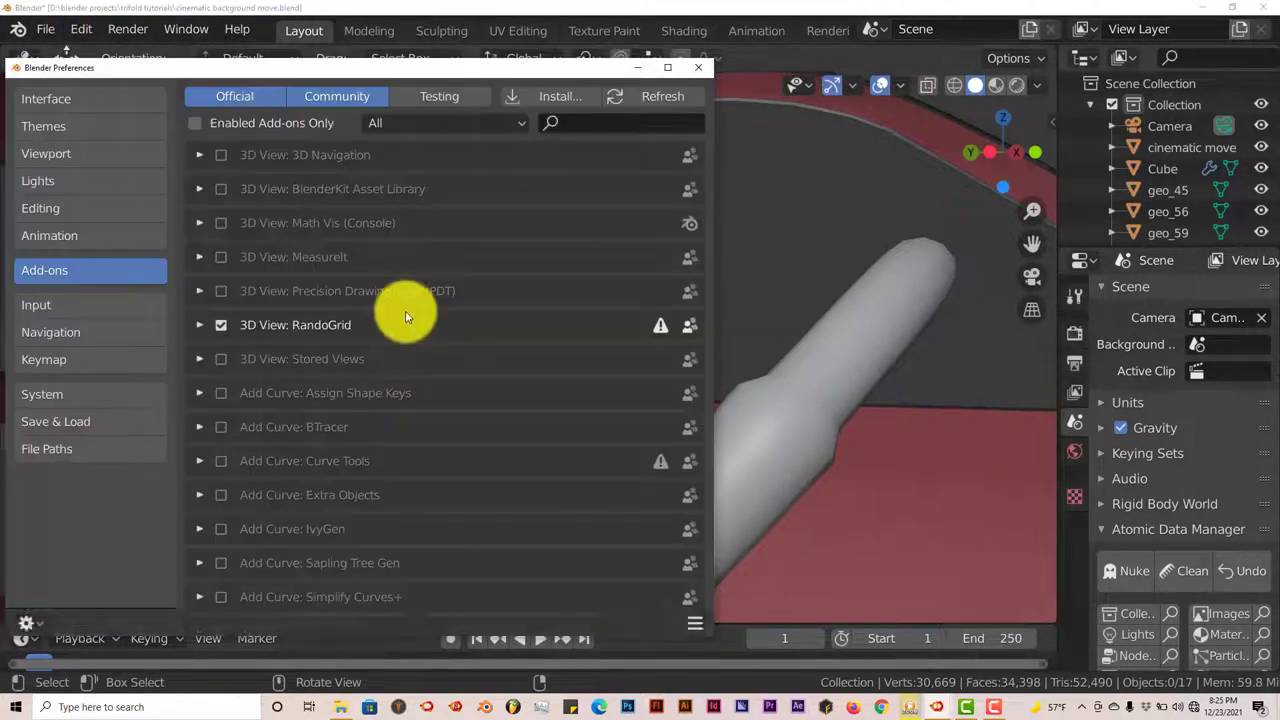
{"action": "left_click", "coordinate": [581, 123]}
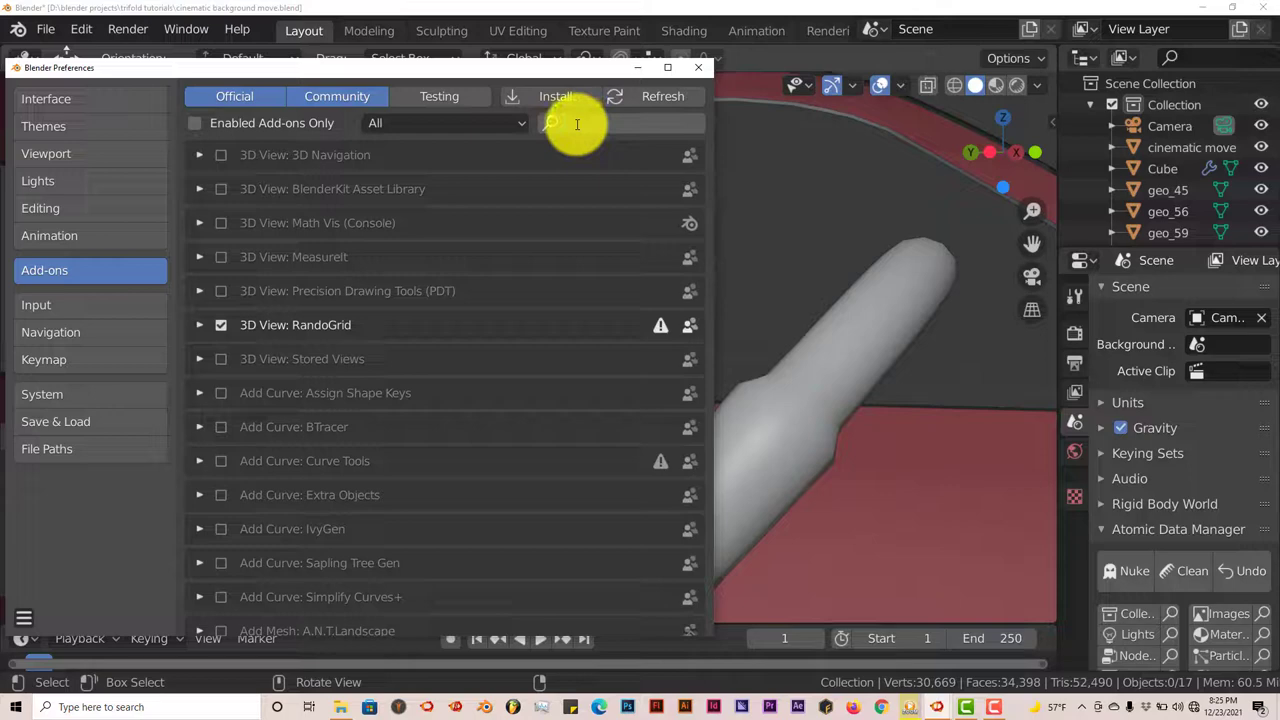
{"action": "type", "text": "mage"}
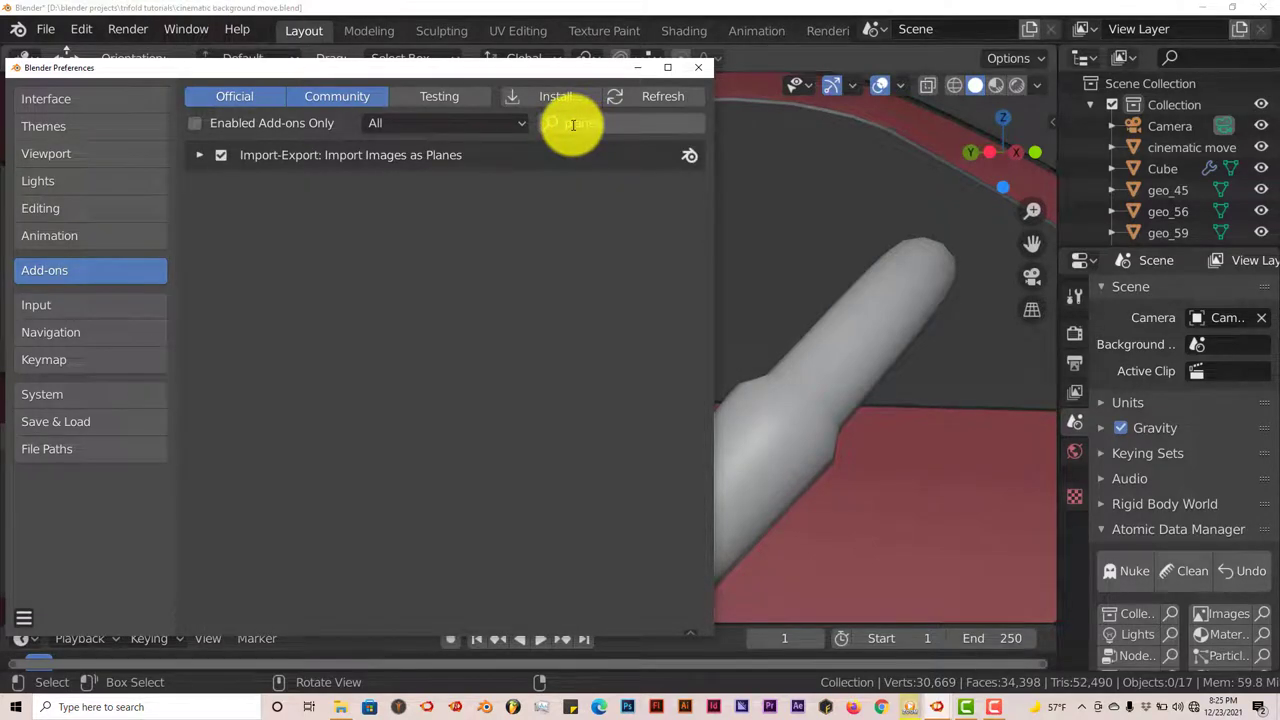
{"action": "left_click", "coordinate": [219, 157]}
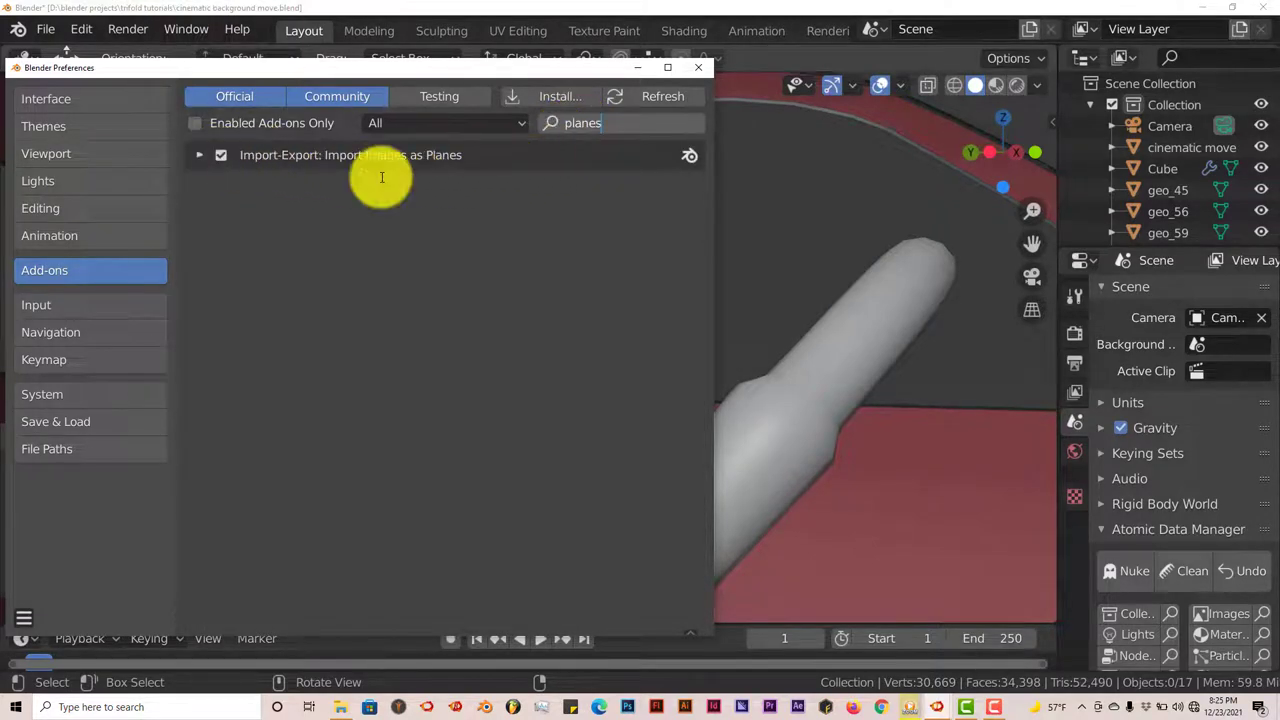
{"action": "left_click", "coordinate": [705, 69]}
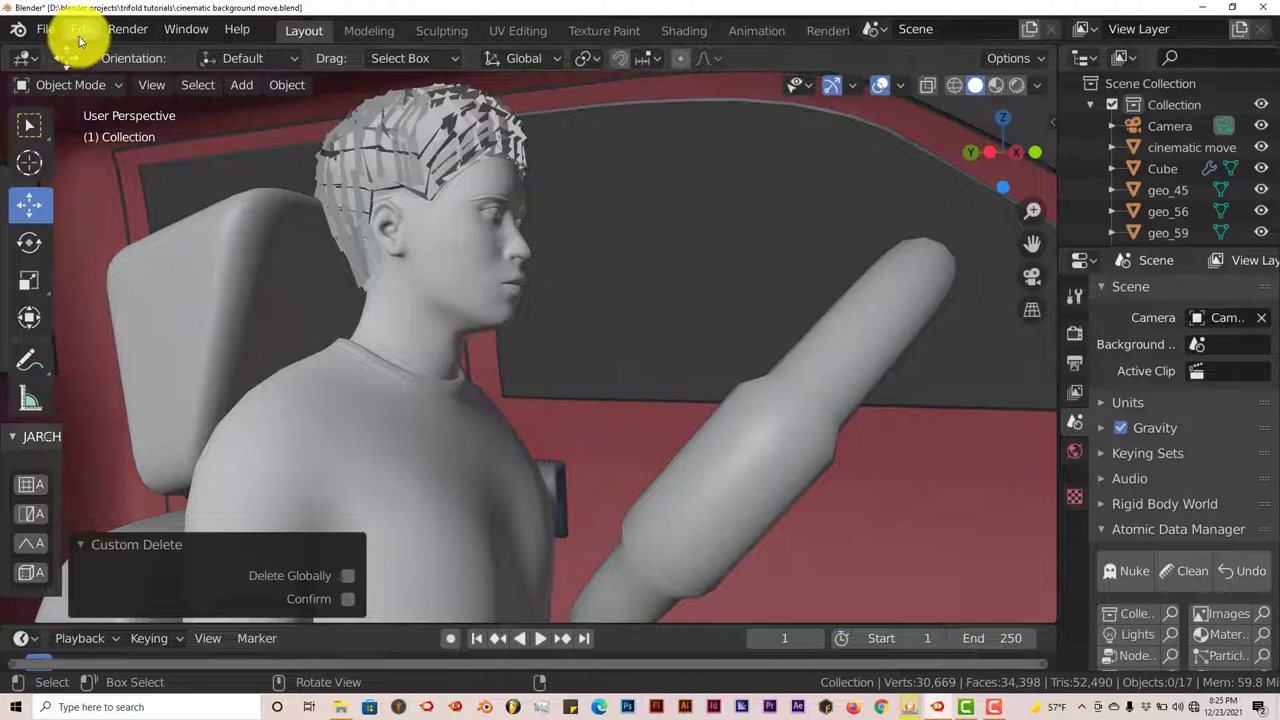
Start an Images as Planes import and browse to the D:\Blender textures folder
{"action": "left_click", "coordinate": [47, 30]}
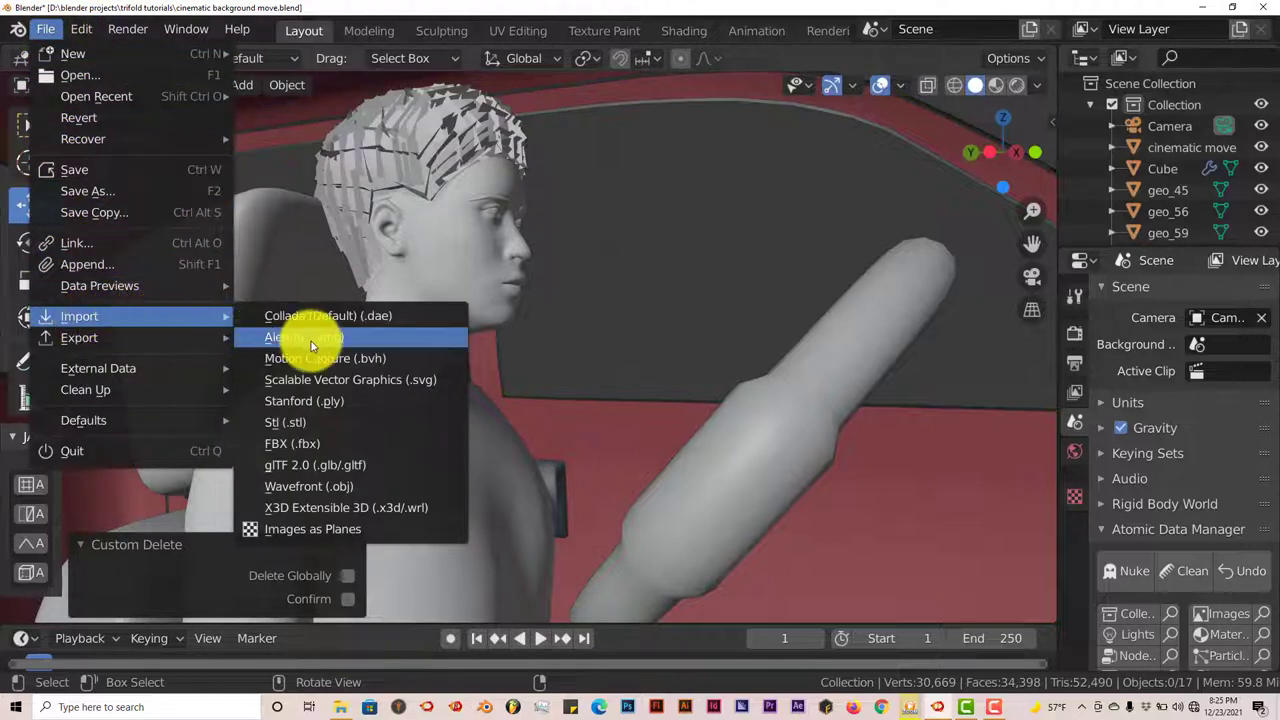
{"action": "left_click", "coordinate": [312, 529]}
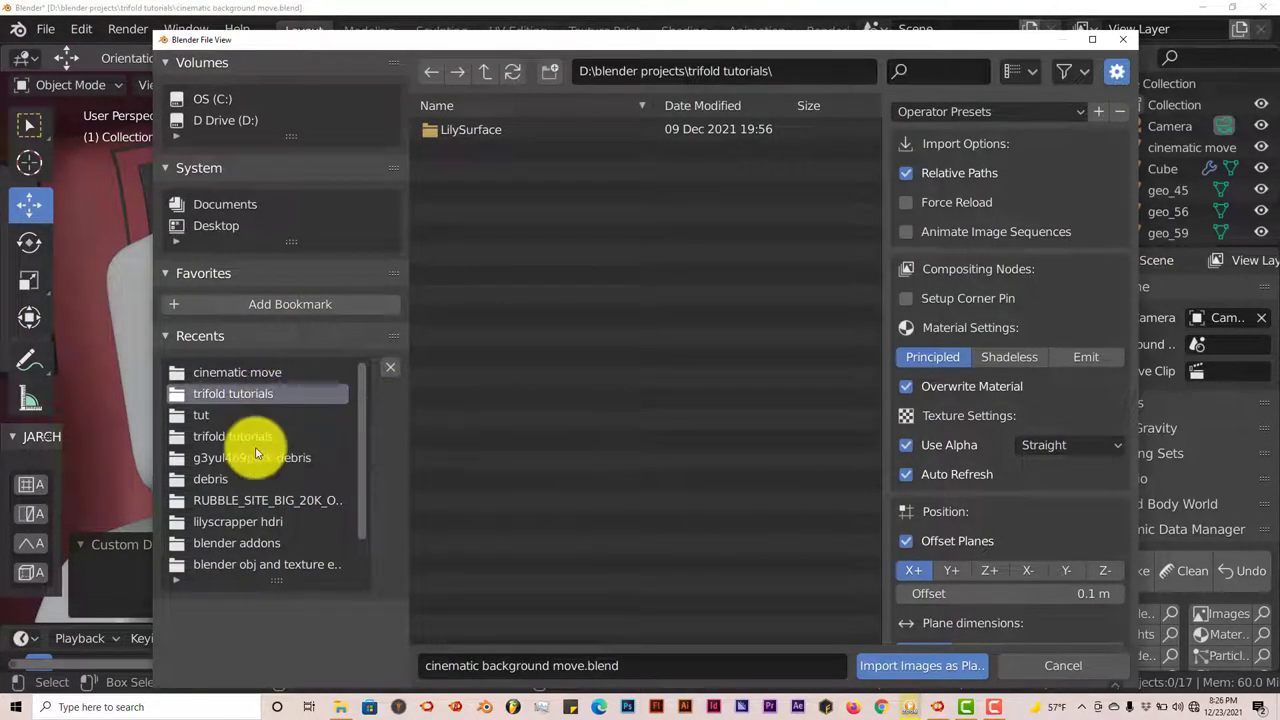
{"action": "left_click", "coordinate": [485, 73]}
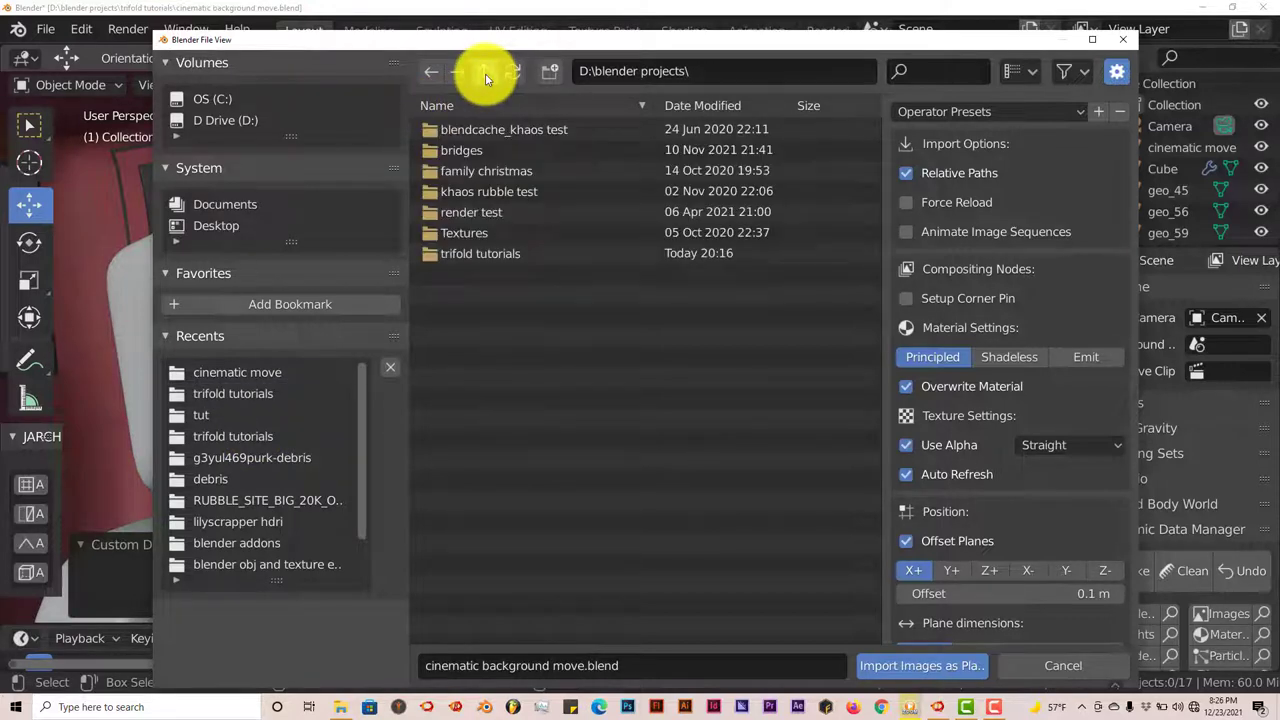
{"action": "left_click", "coordinate": [485, 73]}
{"action": "scroll", "coordinate": [546, 425], "scroll_direction": "down", "scroll_amount": 3}
{"action": "scroll", "coordinate": [546, 424], "scroll_direction": "down", "scroll_amount": 8}
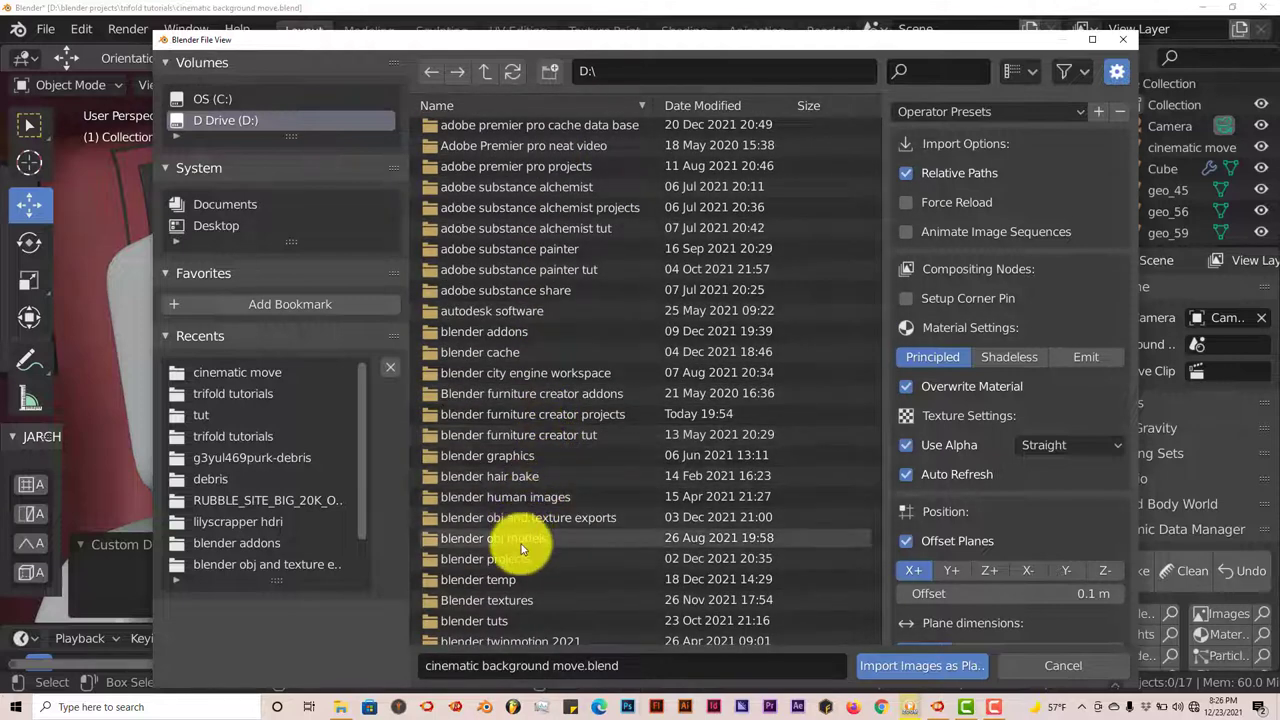
{"action": "scroll", "coordinate": [520, 547], "scroll_direction": "down", "scroll_amount": 2}
{"action": "left_click", "coordinate": [521, 547]}
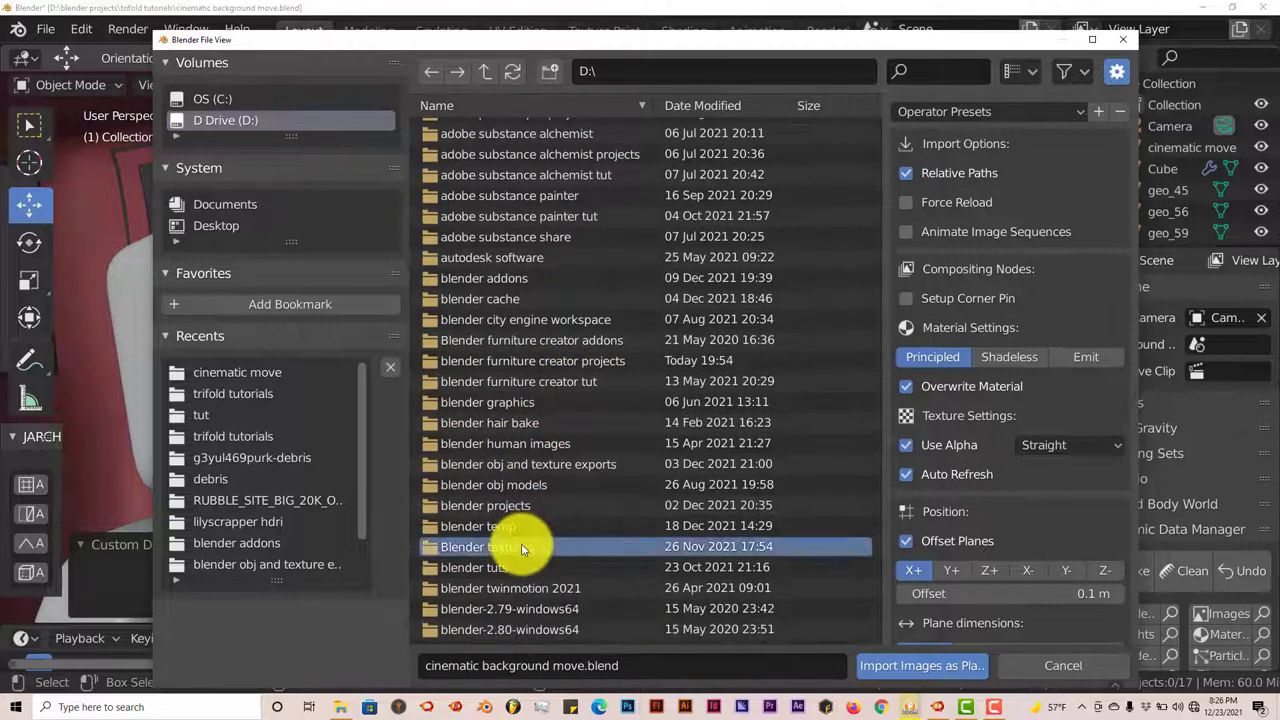
{"action": "double_click", "coordinate": [521, 547]}
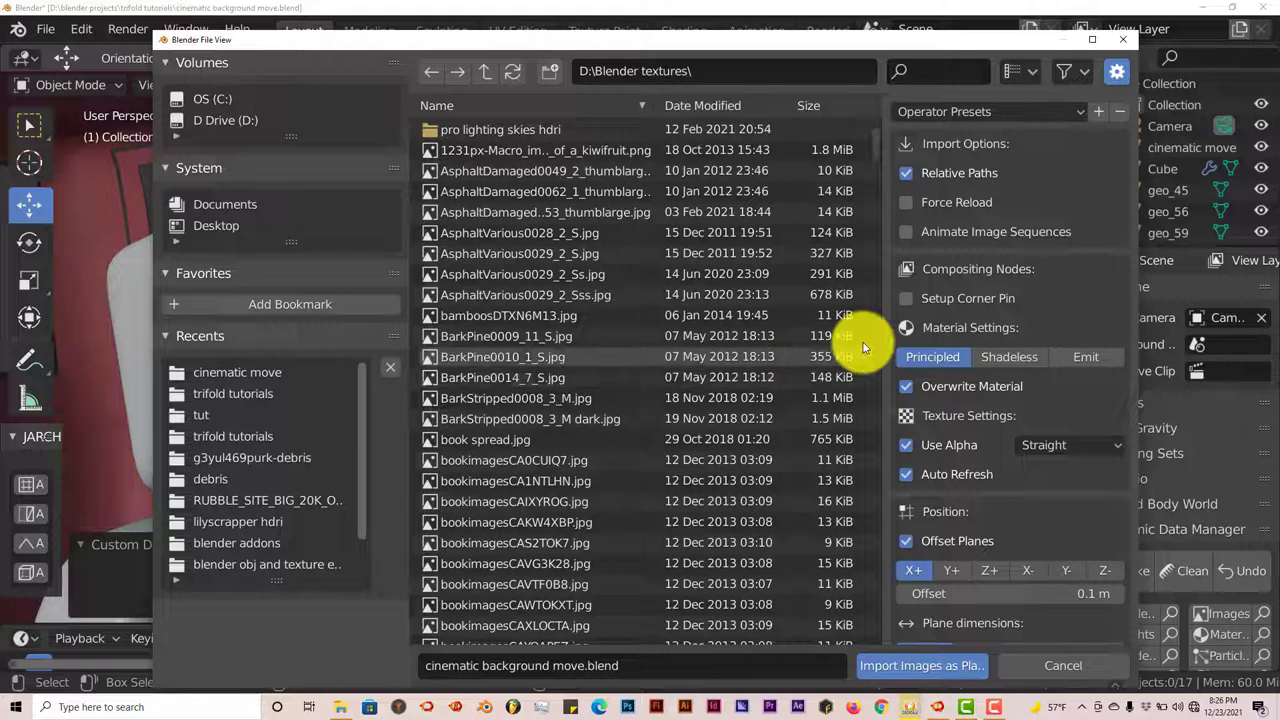
Display the folder as thumbnails and scroll down to the landscape images
{"action": "left_click", "coordinate": [1008, 74]}
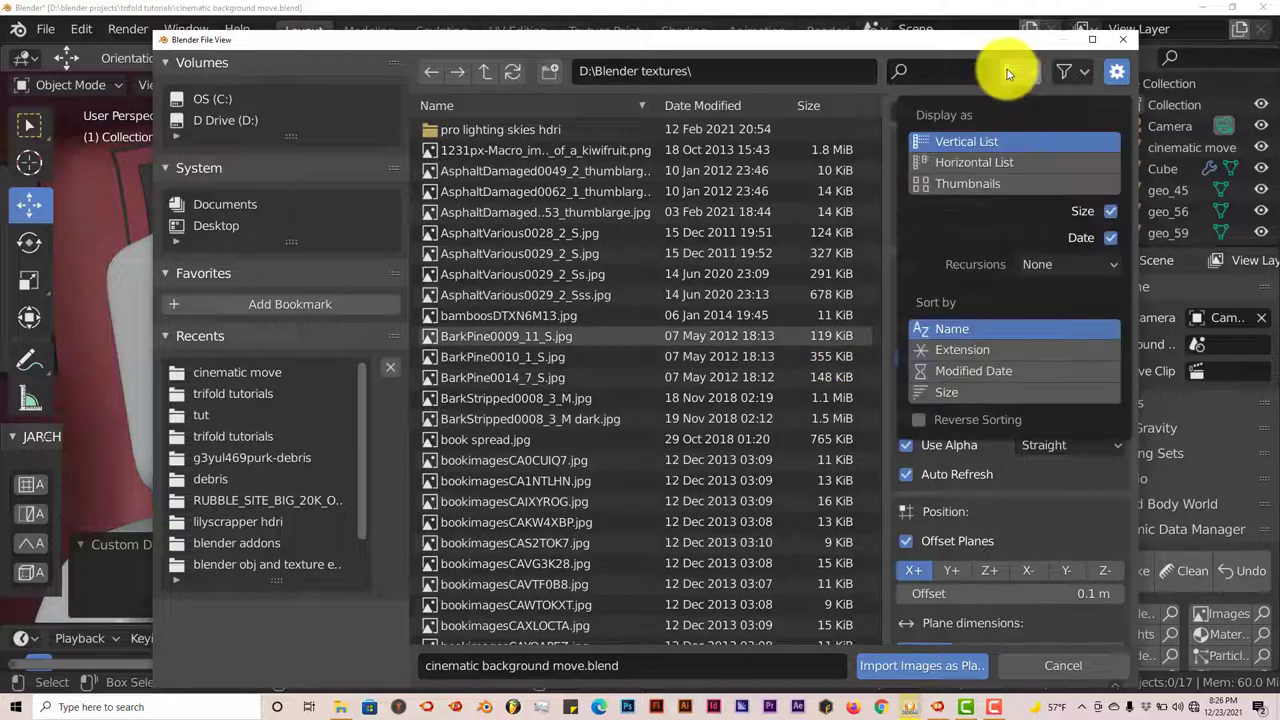
{"action": "left_click", "coordinate": [968, 178]}
{"action": "scroll", "coordinate": [778, 364], "scroll_direction": "down", "scroll_amount": 15}
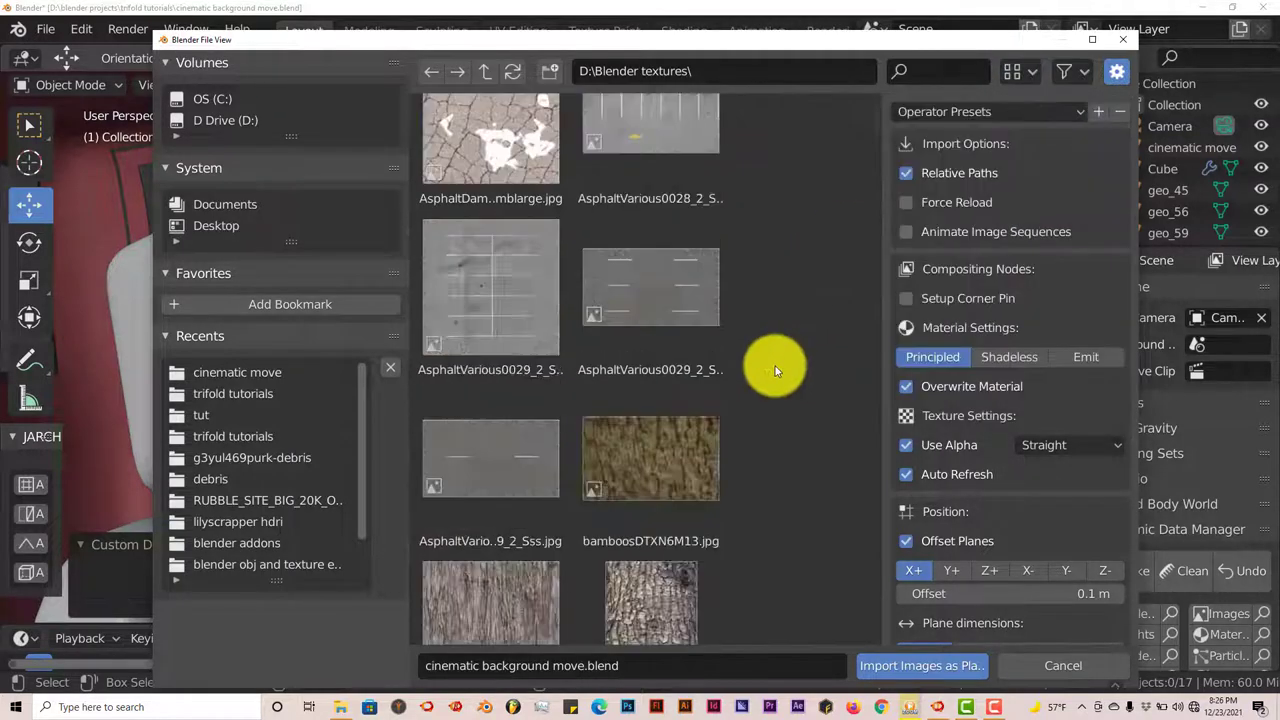
{"action": "scroll", "coordinate": [775, 370], "scroll_direction": "down", "scroll_amount": 15}
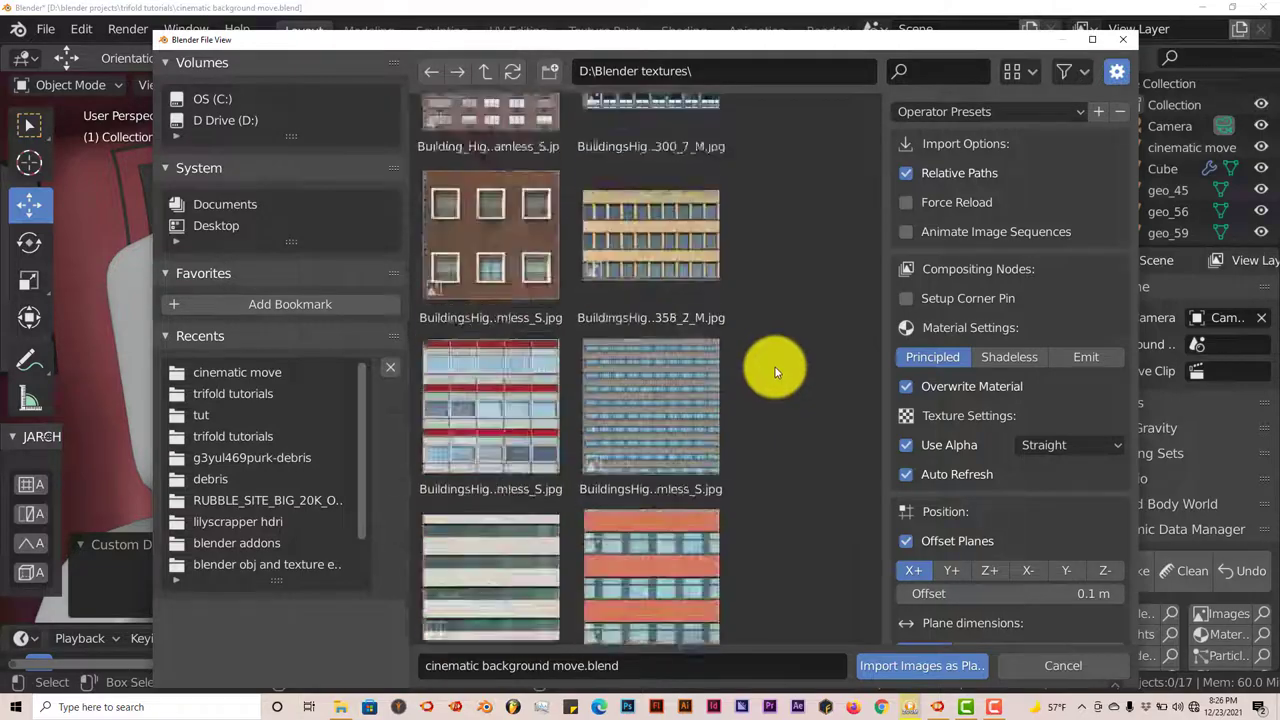
{"action": "scroll", "coordinate": [775, 370], "scroll_direction": "down", "scroll_amount": 15}
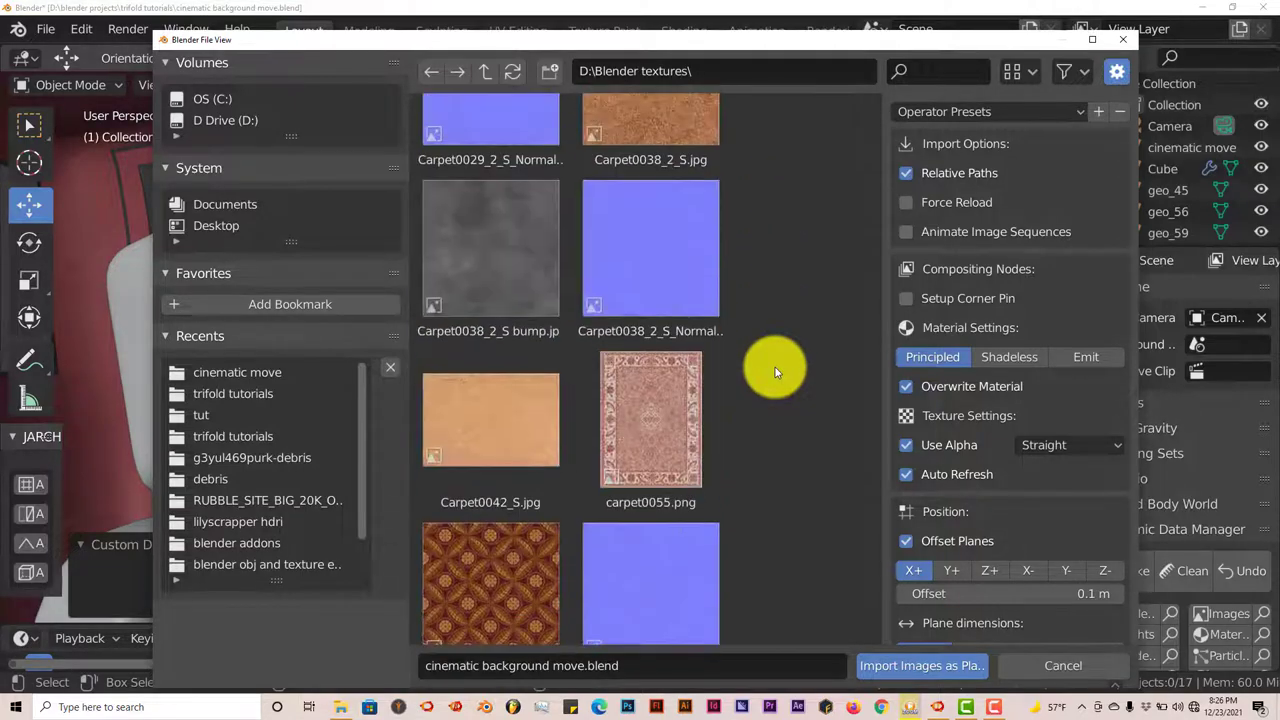
{"action": "scroll", "coordinate": [775, 370], "scroll_direction": "down", "scroll_amount": 15}
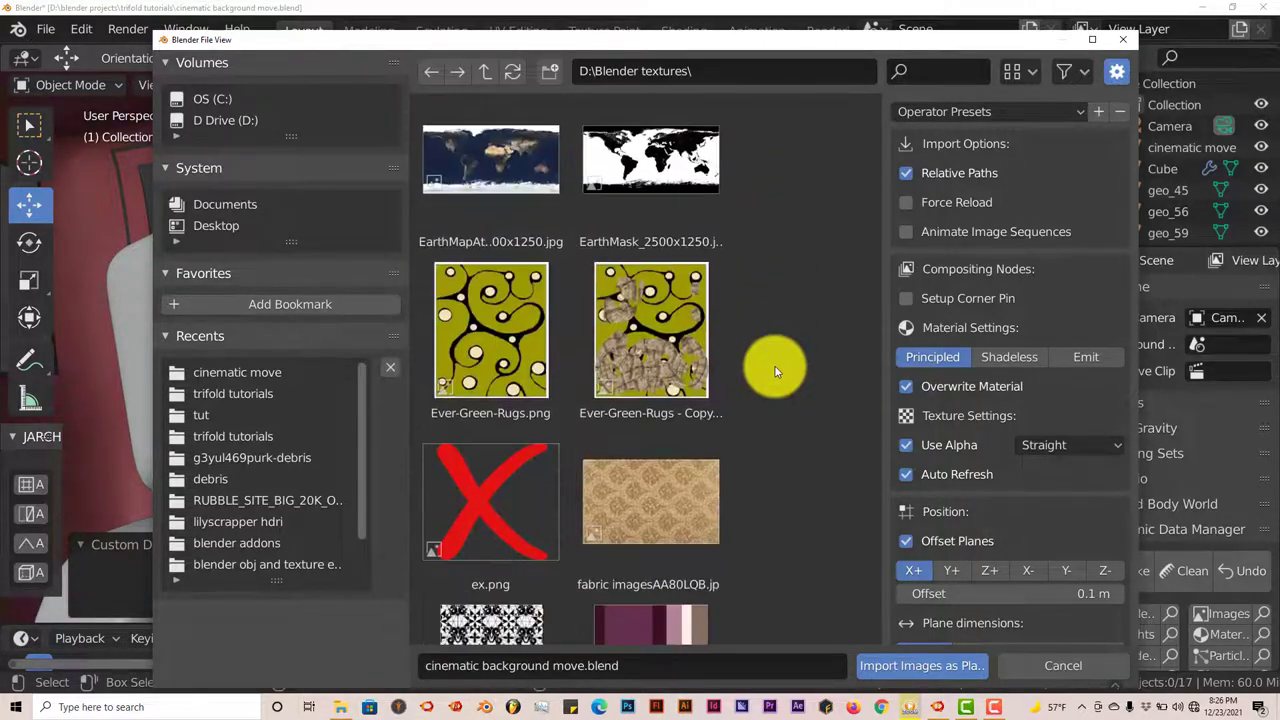
{"action": "scroll", "coordinate": [773, 370], "scroll_direction": "down", "scroll_amount": 15}
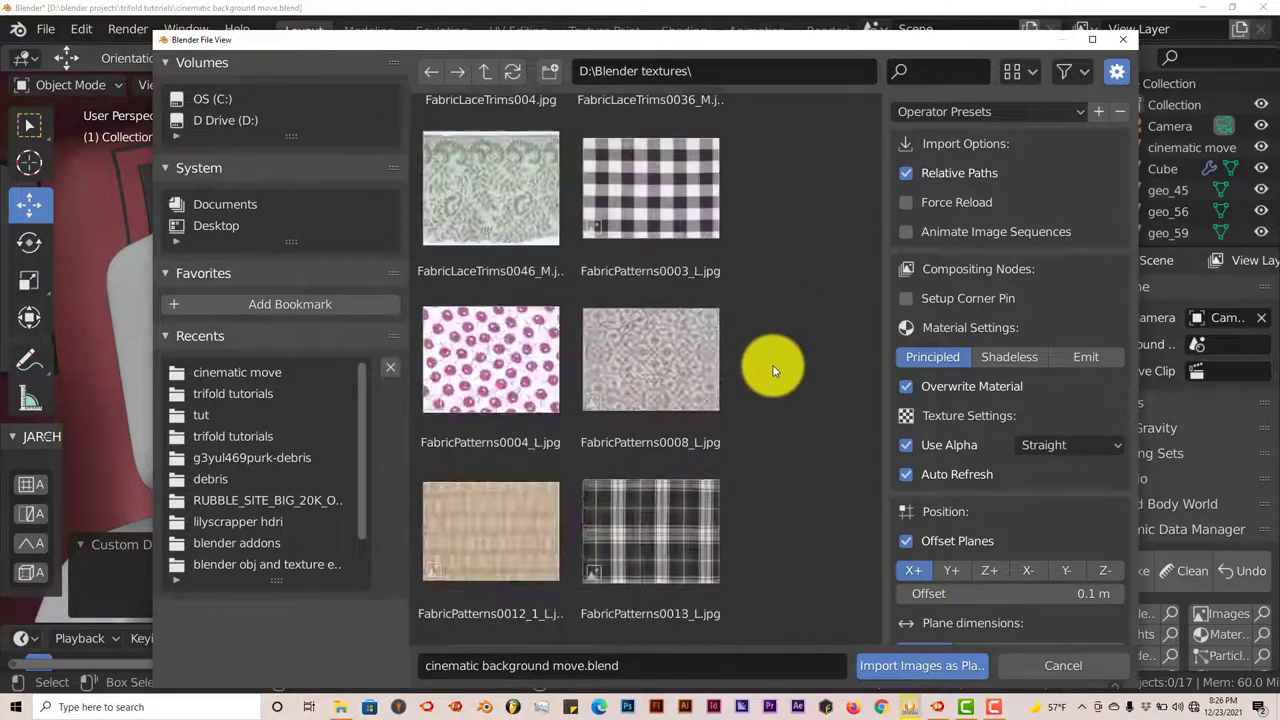
{"action": "scroll", "coordinate": [773, 370], "scroll_direction": "down", "scroll_amount": 15}
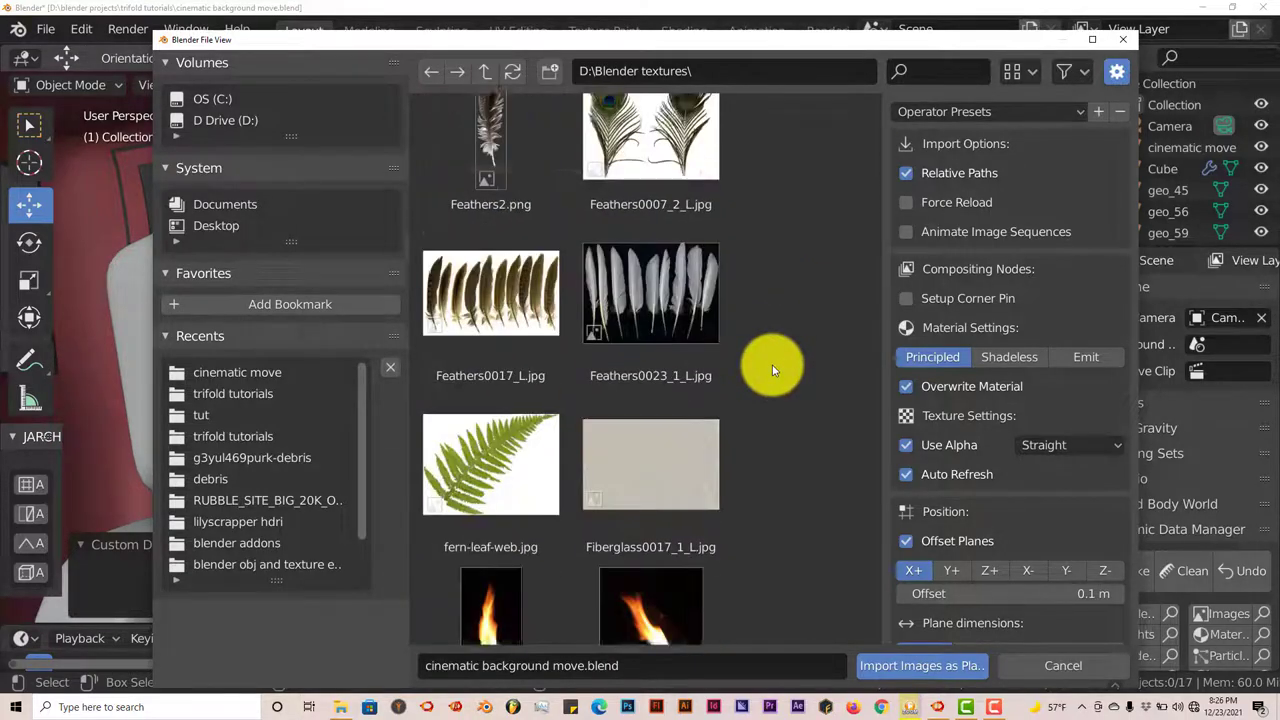
{"action": "scroll", "coordinate": [772, 370], "scroll_direction": "down", "scroll_amount": 4}
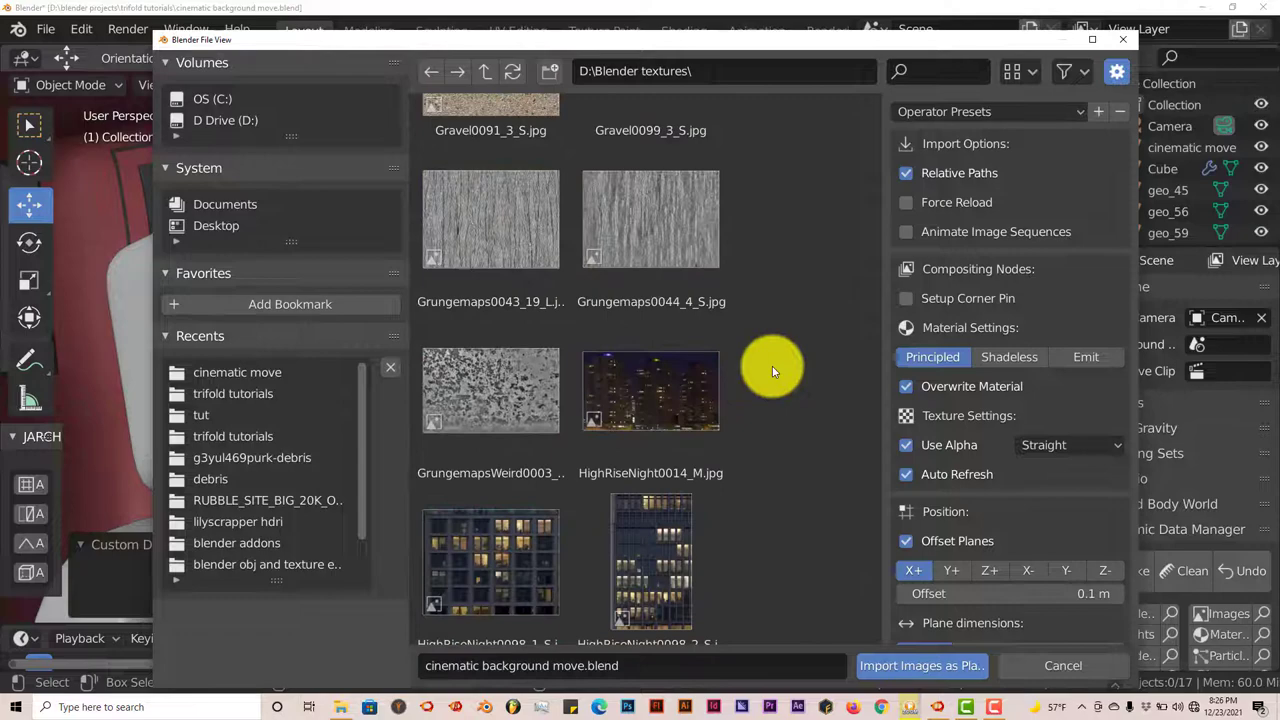
{"action": "scroll", "coordinate": [771, 368], "scroll_direction": "down", "scroll_amount": 15}
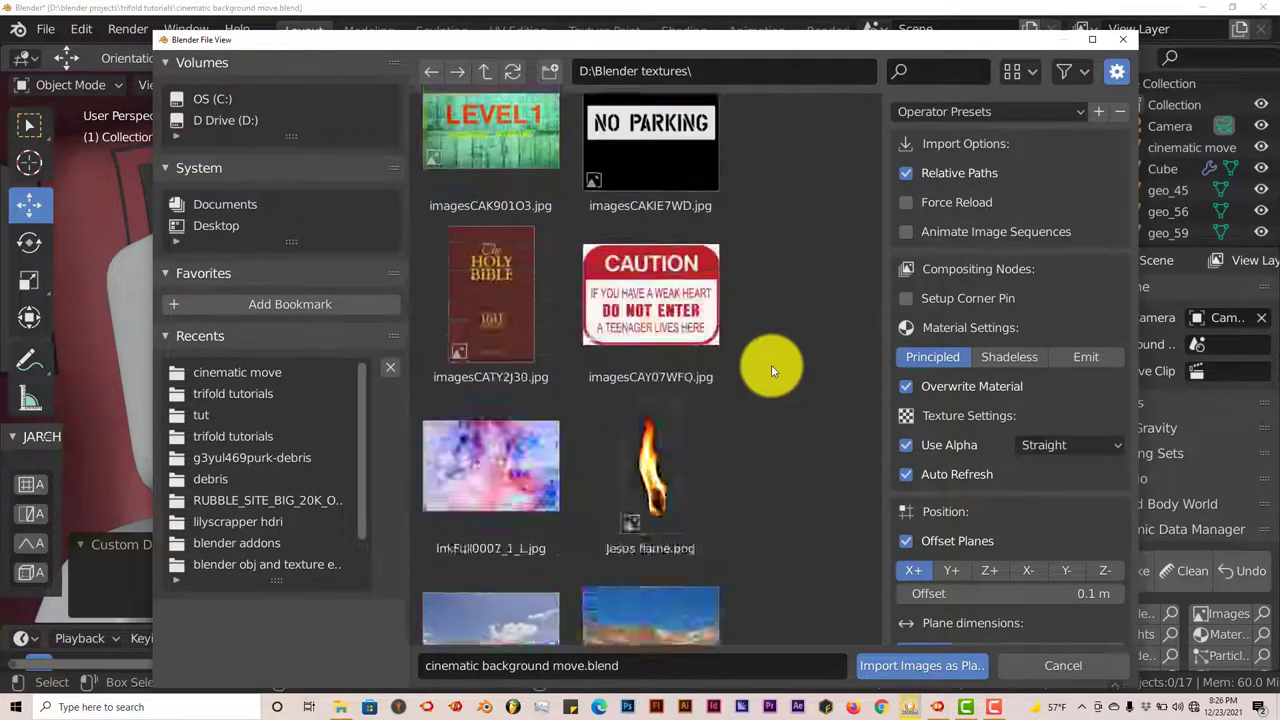
{"action": "scroll", "coordinate": [771, 370], "scroll_direction": "up", "scroll_amount": 5}
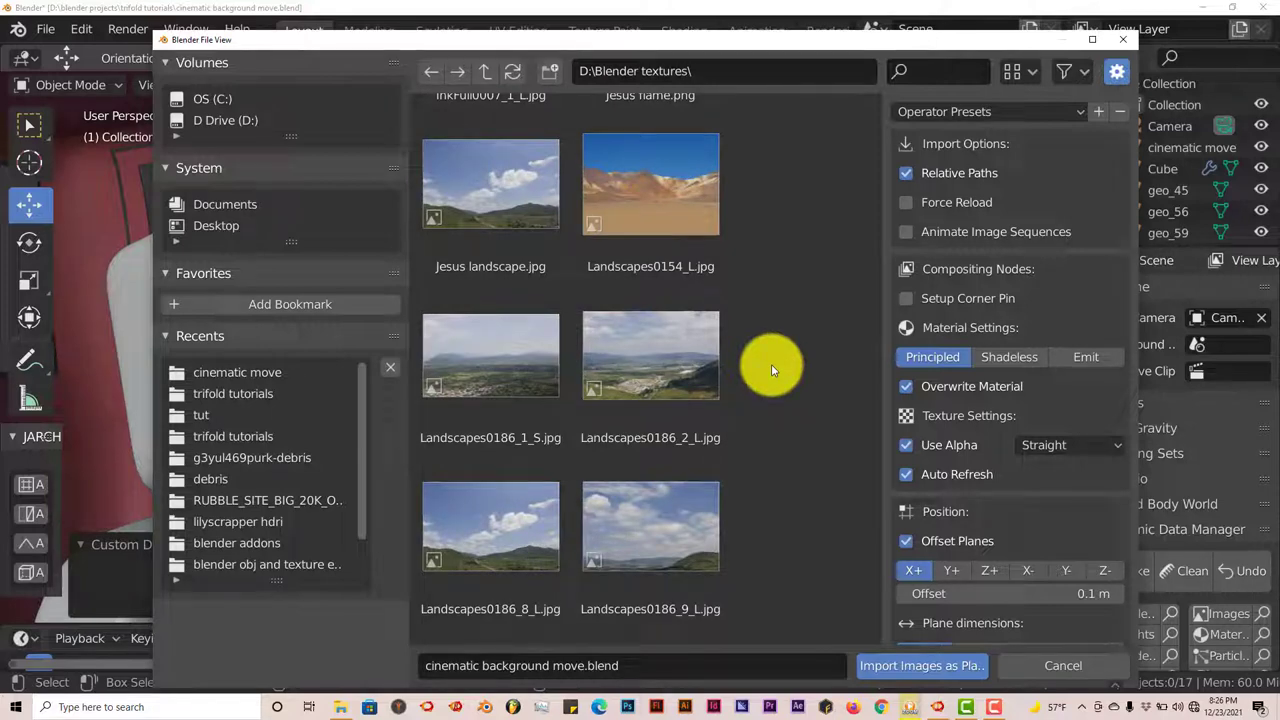
Import Jesus landscape.jpg as an image plane
{"action": "left_click", "coordinate": [462, 197]}
{"action": "left_click", "coordinate": [895, 668]}
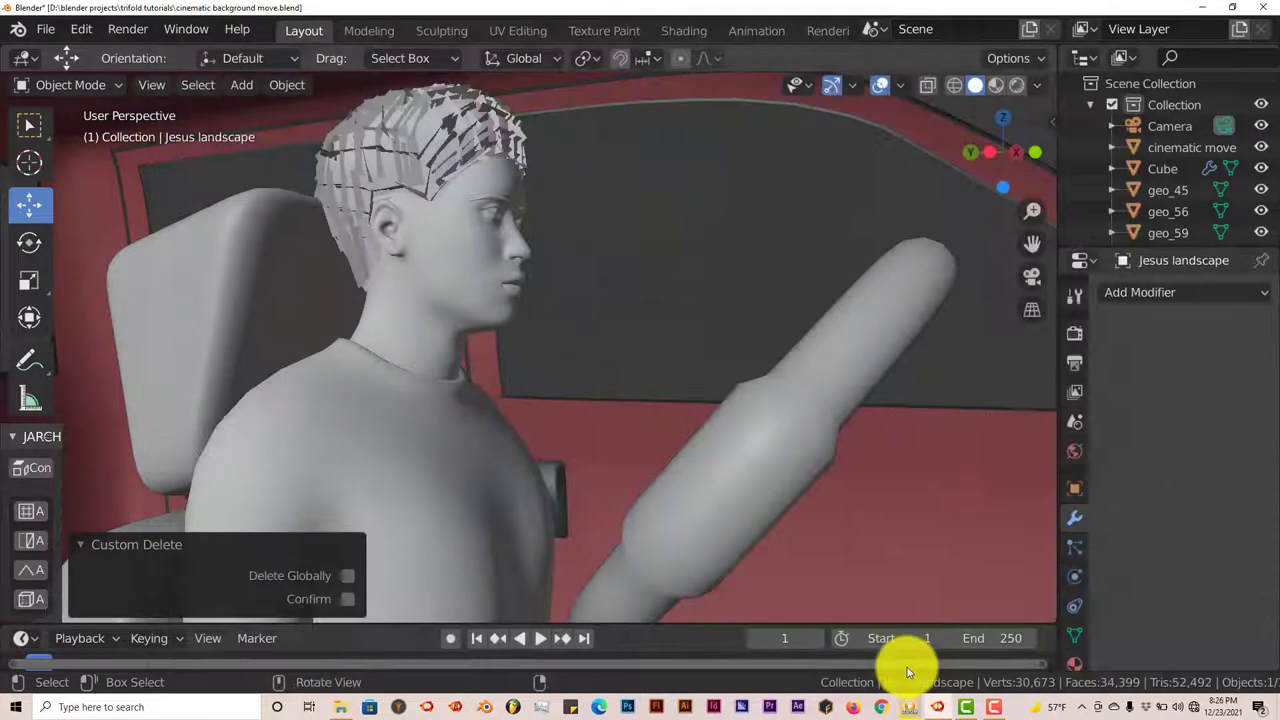
{"action": "scroll", "coordinate": [722, 493], "scroll_direction": "down", "scroll_amount": 5}
{"action": "scroll", "coordinate": [718, 493], "scroll_direction": "down", "scroll_amount": 4}
{"action": "middle_click_drag", "start_coordinate": [714, 491], "coordinate": [634, 531]}
Move the landscape plane 3.87 m along X ahead of the truck and raise it 1.03 m
{"action": "key", "text": "g"}
{"action": "key", "text": "x"}
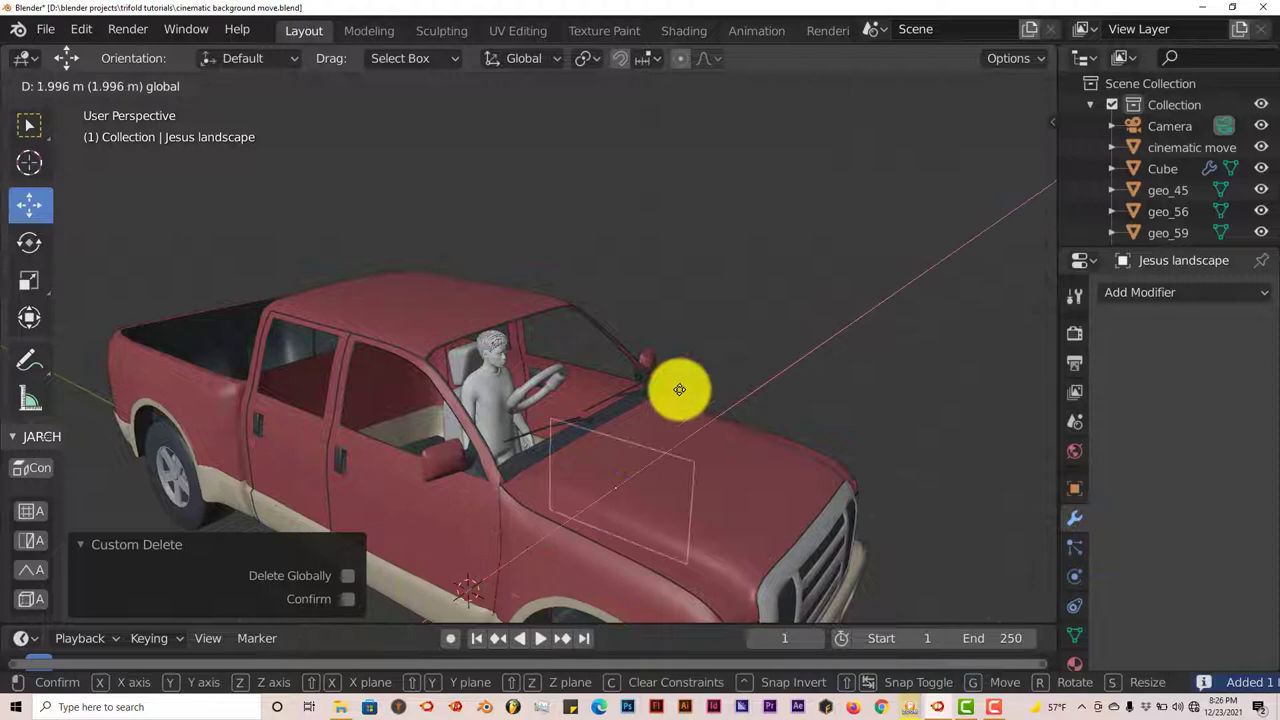
{"action": "left_click", "coordinate": [780, 374]}
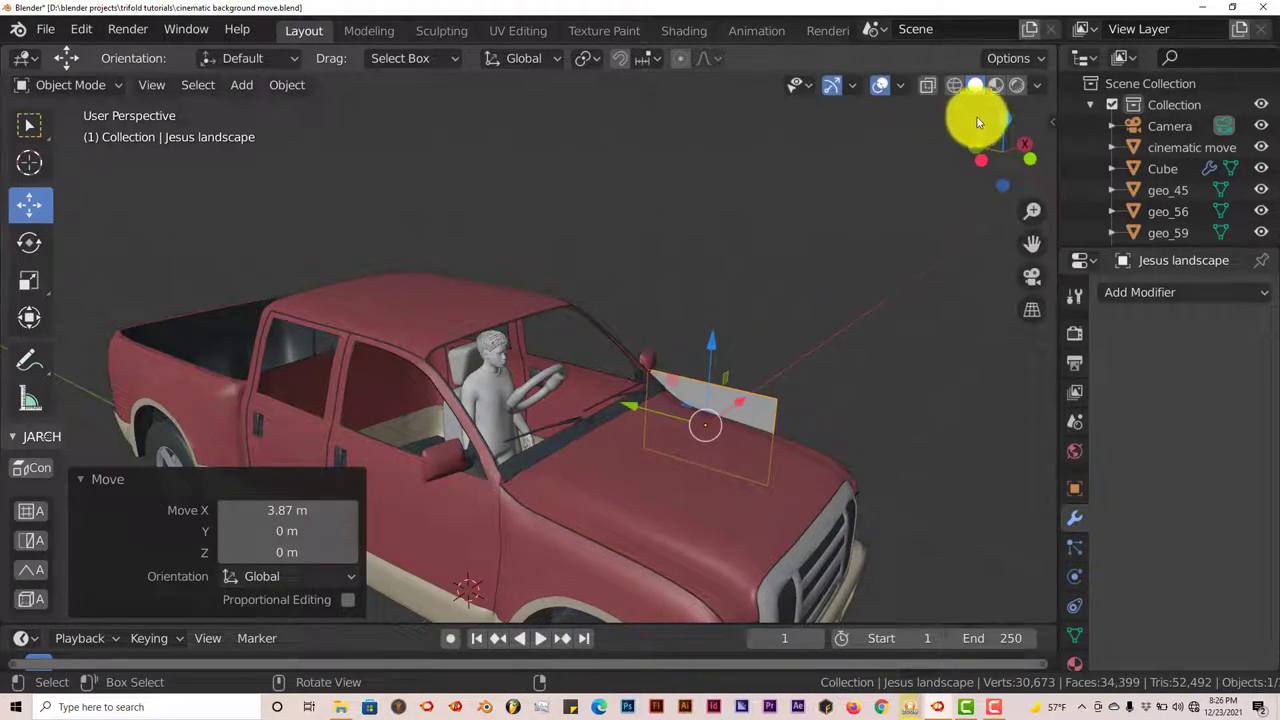
{"action": "left_click", "coordinate": [1016, 85]}
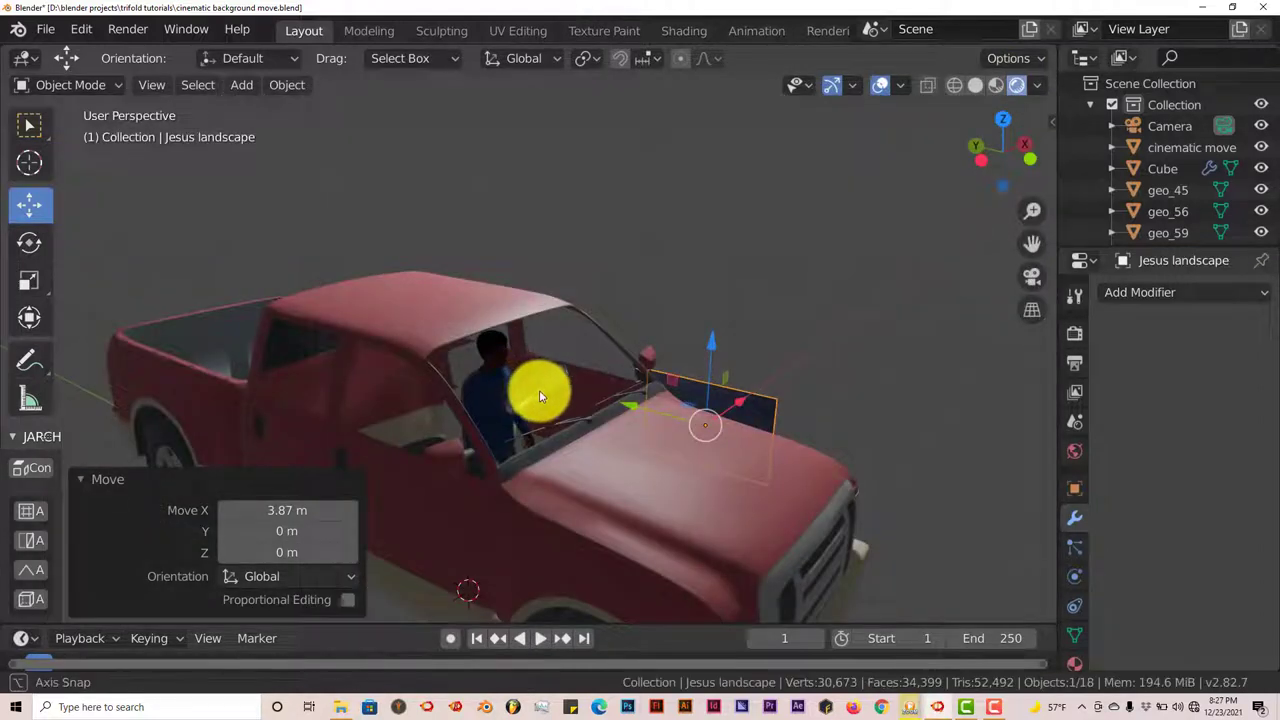
{"action": "middle_click_drag", "start_coordinate": [540, 397], "coordinate": [803, 355]}
{"action": "left_click_drag", "start_coordinate": [777, 345], "coordinate": [768, 258]}
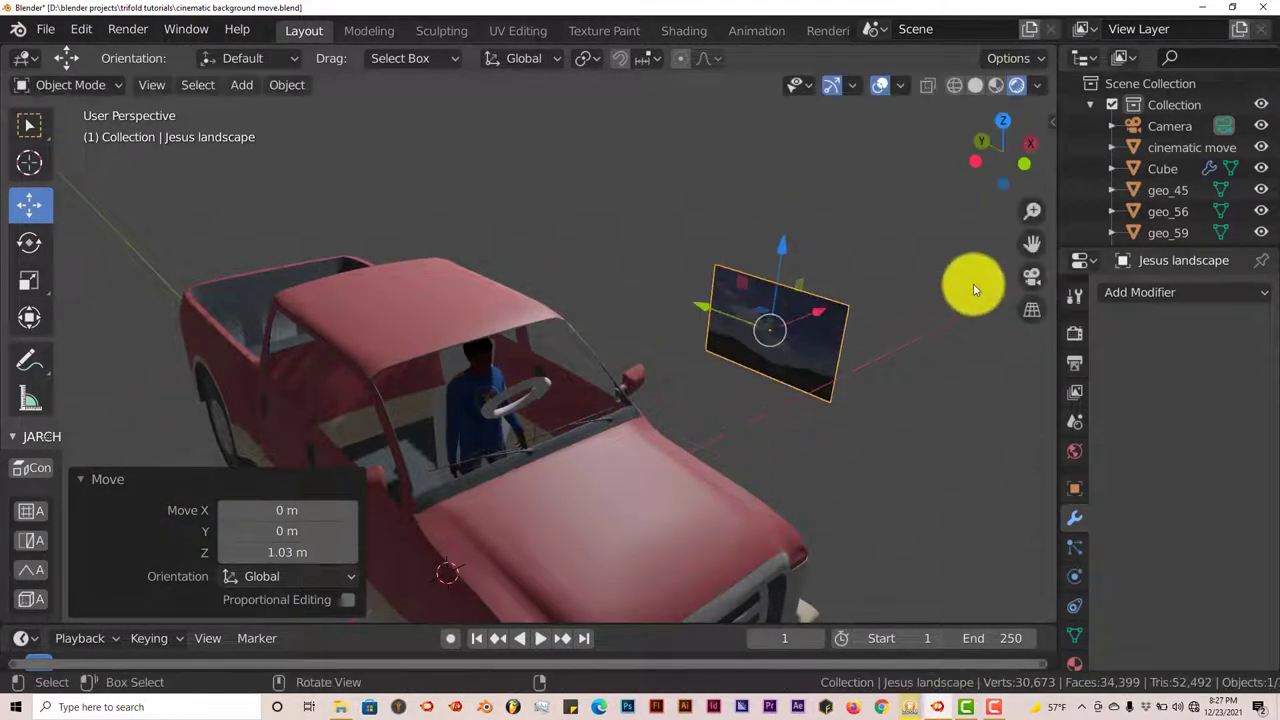
Brighten the world background colour to near white
{"action": "left_click", "coordinate": [1073, 452]}
{"action": "left_click", "coordinate": [1200, 434]}
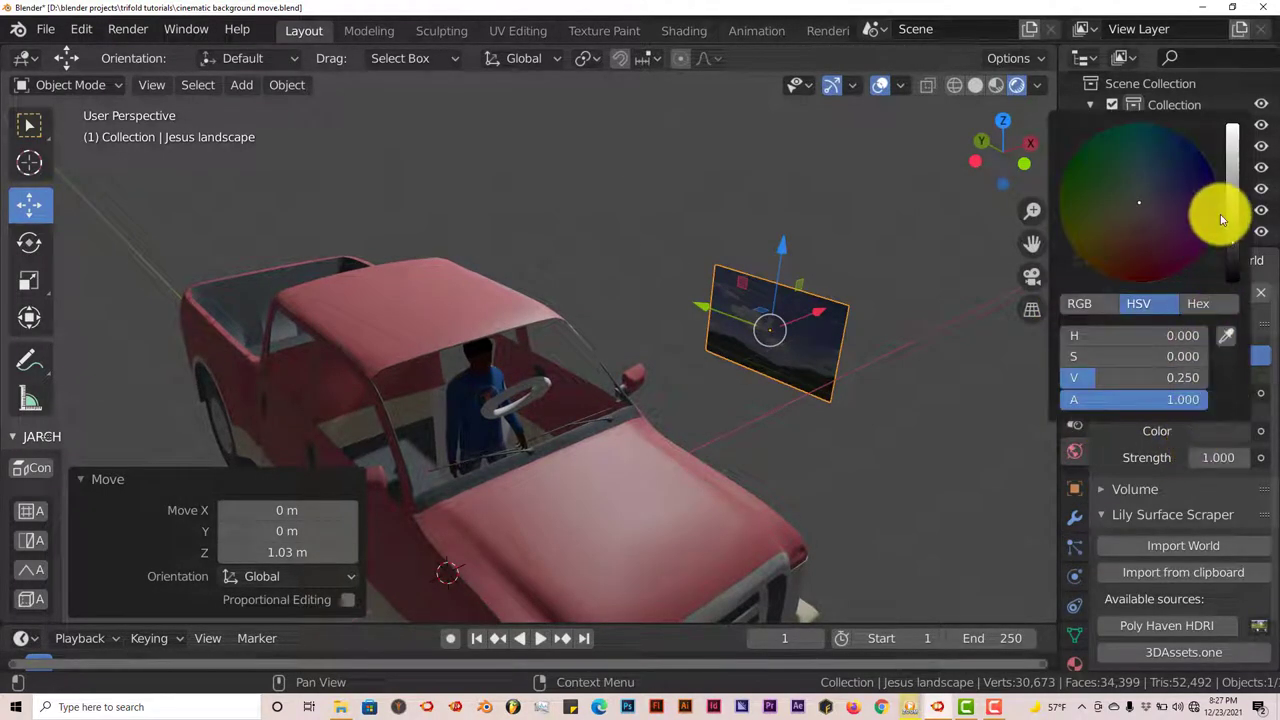
{"action": "left_click_drag", "start_coordinate": [1221, 220], "coordinate": [1229, 171]}
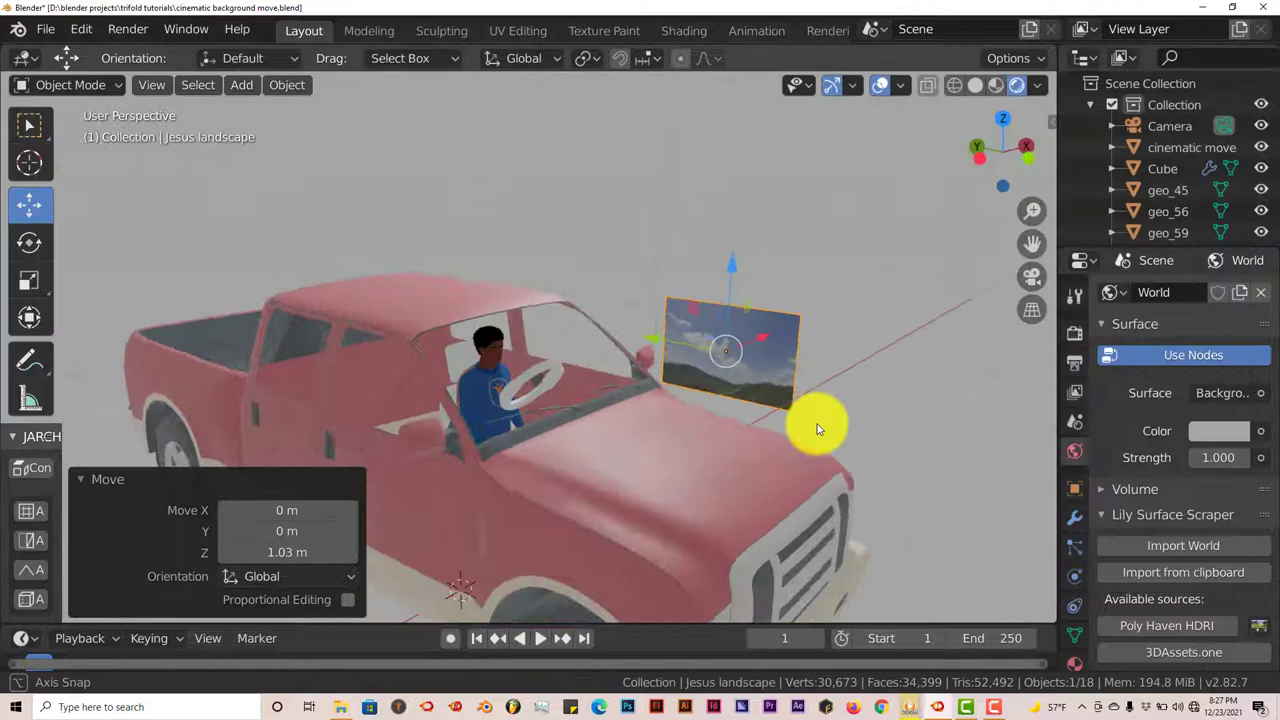
Scale the landscape plane to 3.28 times its size and view it from the side
{"action": "key", "text": "s"}
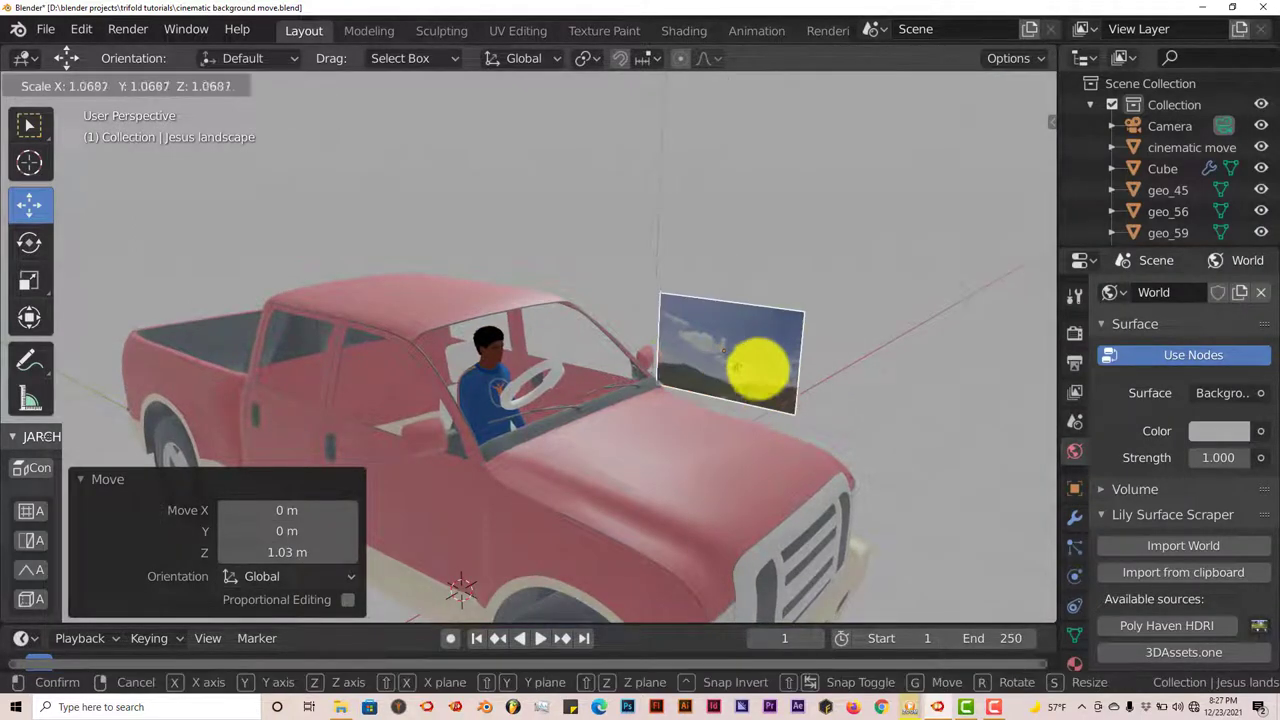
{"action": "left_click", "coordinate": [616, 479]}
{"action": "middle_click_drag", "start_coordinate": [616, 479], "coordinate": [645, 460]}
{"action": "scroll", "coordinate": [647, 463], "scroll_direction": "up", "scroll_amount": 5}
{"action": "scroll", "coordinate": [645, 458], "scroll_direction": "up", "scroll_amount": 4}
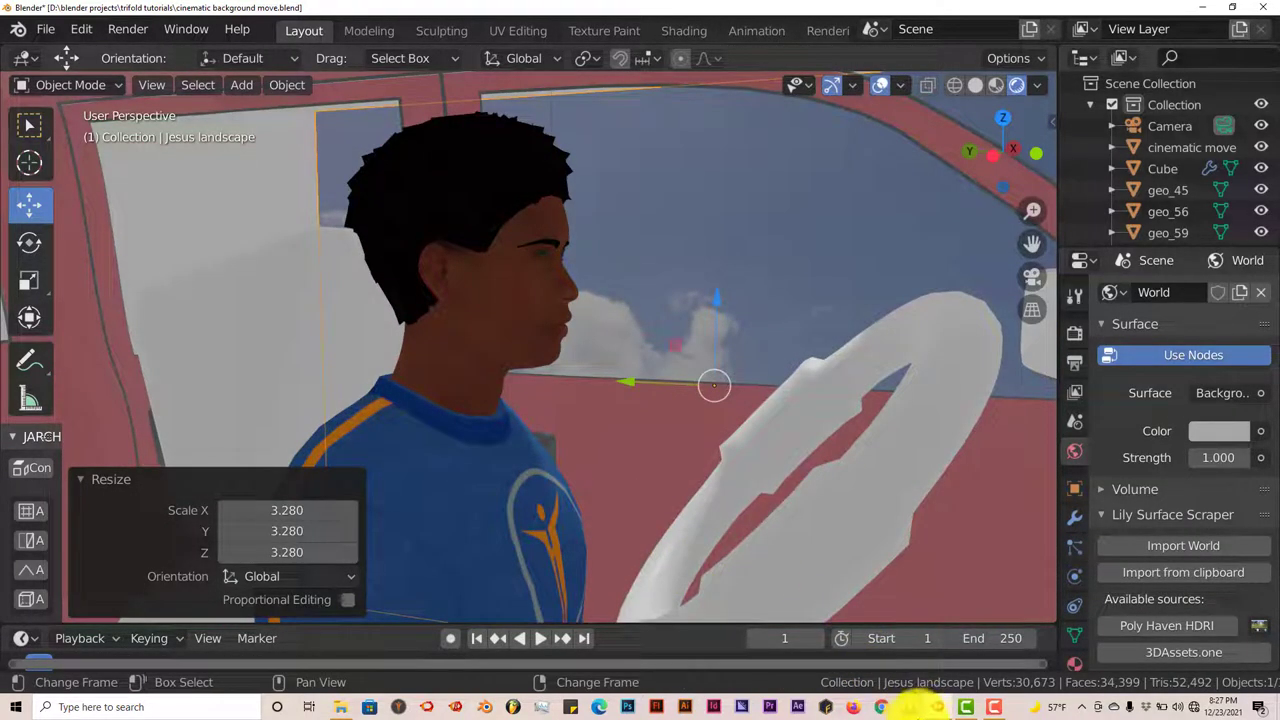
{"action": "left_click", "coordinate": [909, 707]}
Rewind the render preview in the media player, then close it to return to Blender
{"action": "key", "text": "ctrl+Left"}
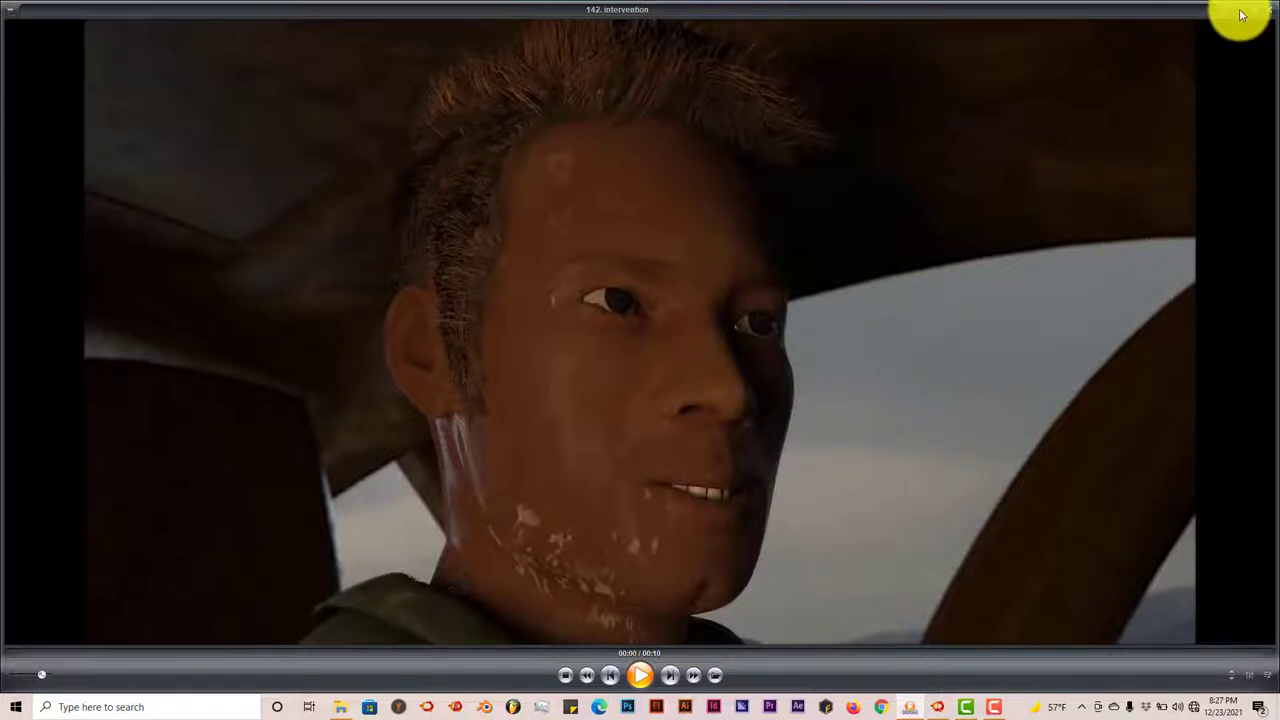
{"action": "left_click", "coordinate": [1269, 9]}
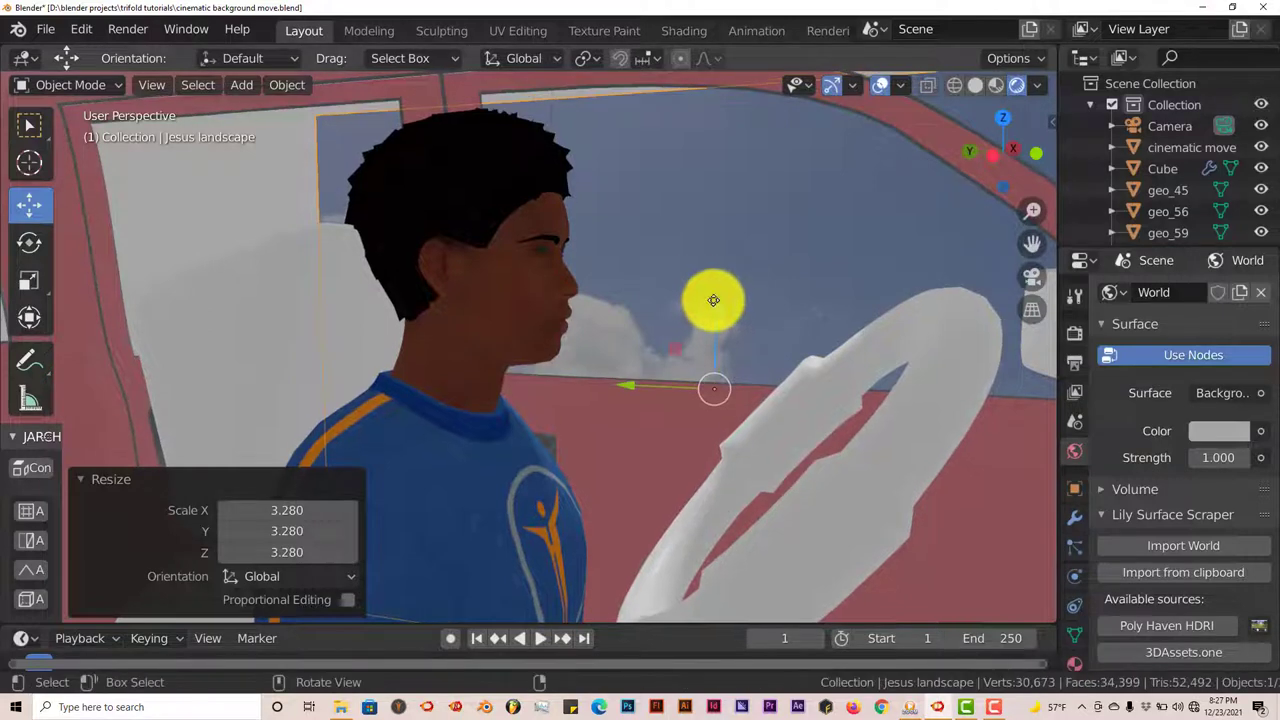
Raise the landscape plane 1.19 m along Z, then orbit around the truck to check it
{"action": "key", "text": "g"}
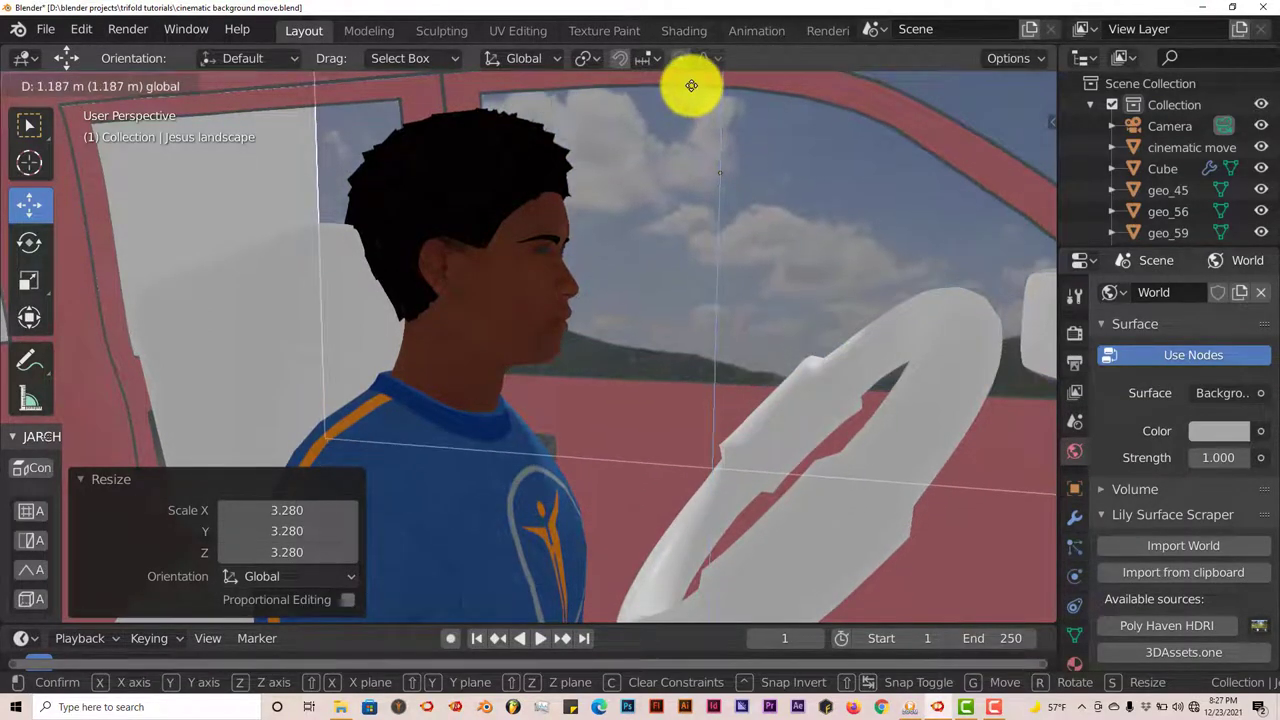
{"action": "left_click", "coordinate": [691, 86]}
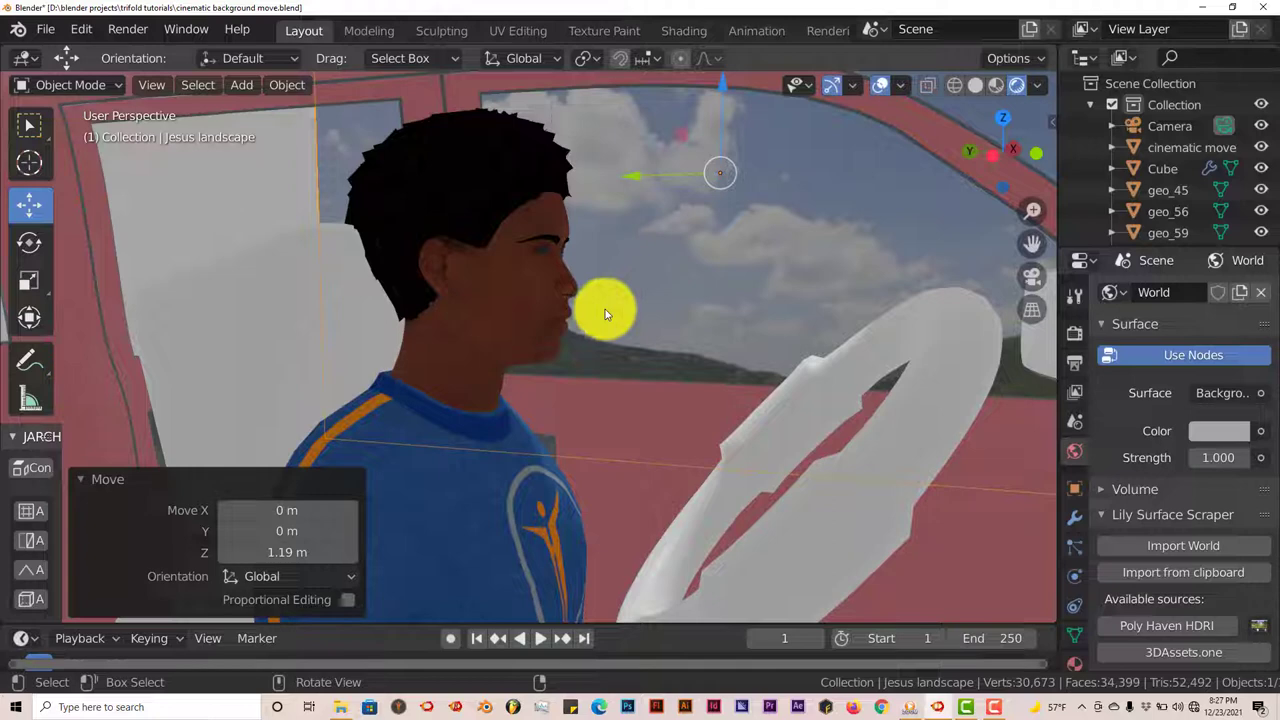
{"action": "scroll", "coordinate": [602, 318], "scroll_direction": "down", "scroll_amount": 8}
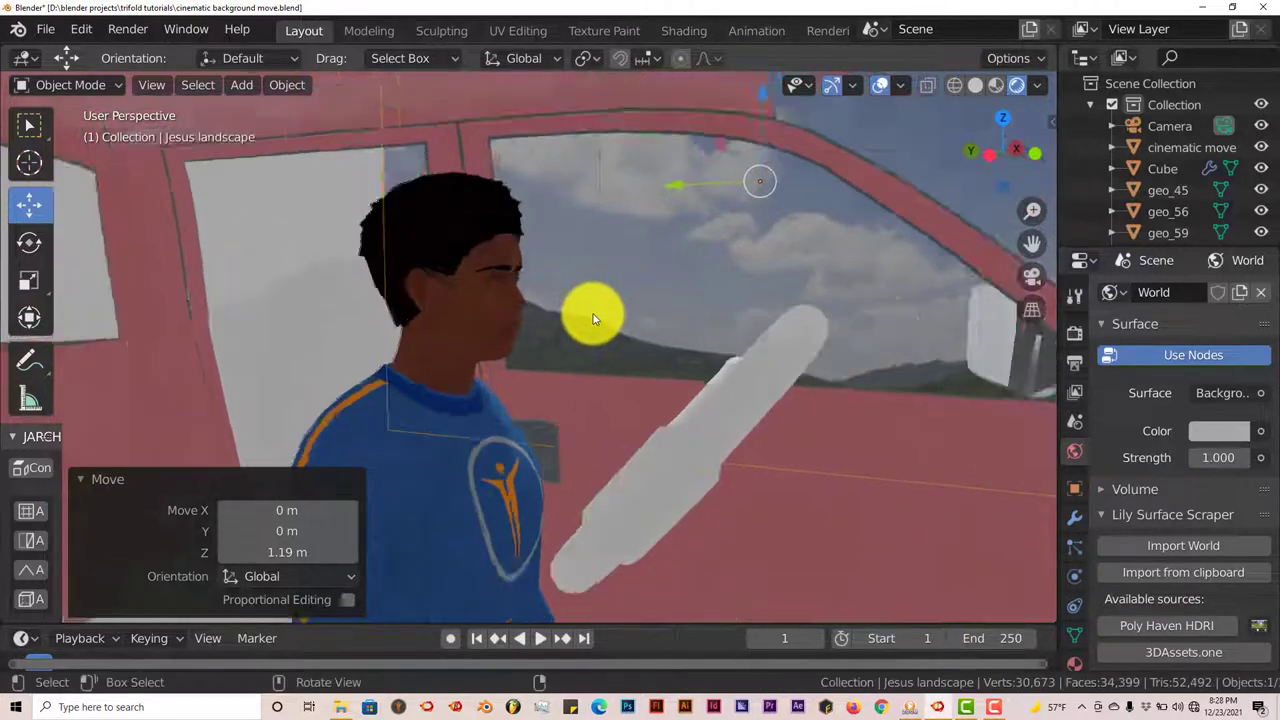
{"action": "middle_click_drag", "start_coordinate": [593, 318], "coordinate": [494, 383]}
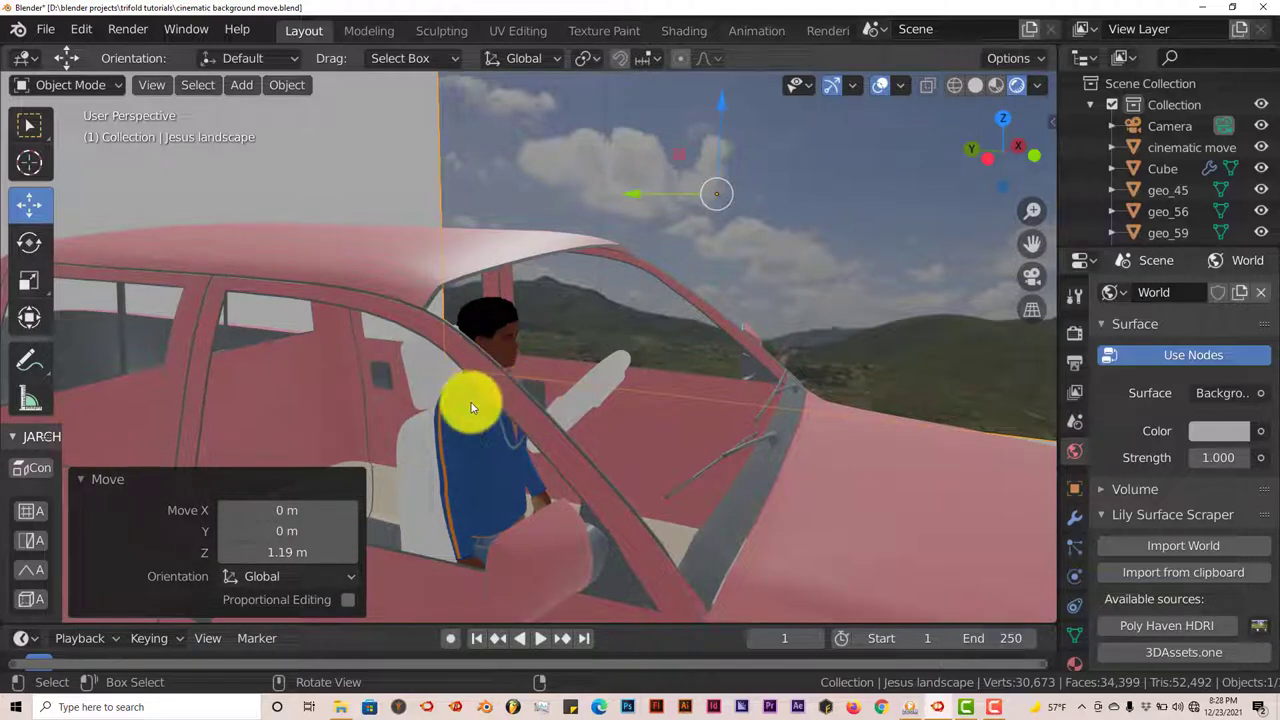
{"action": "scroll", "coordinate": [463, 411], "scroll_direction": "down", "scroll_amount": 3}
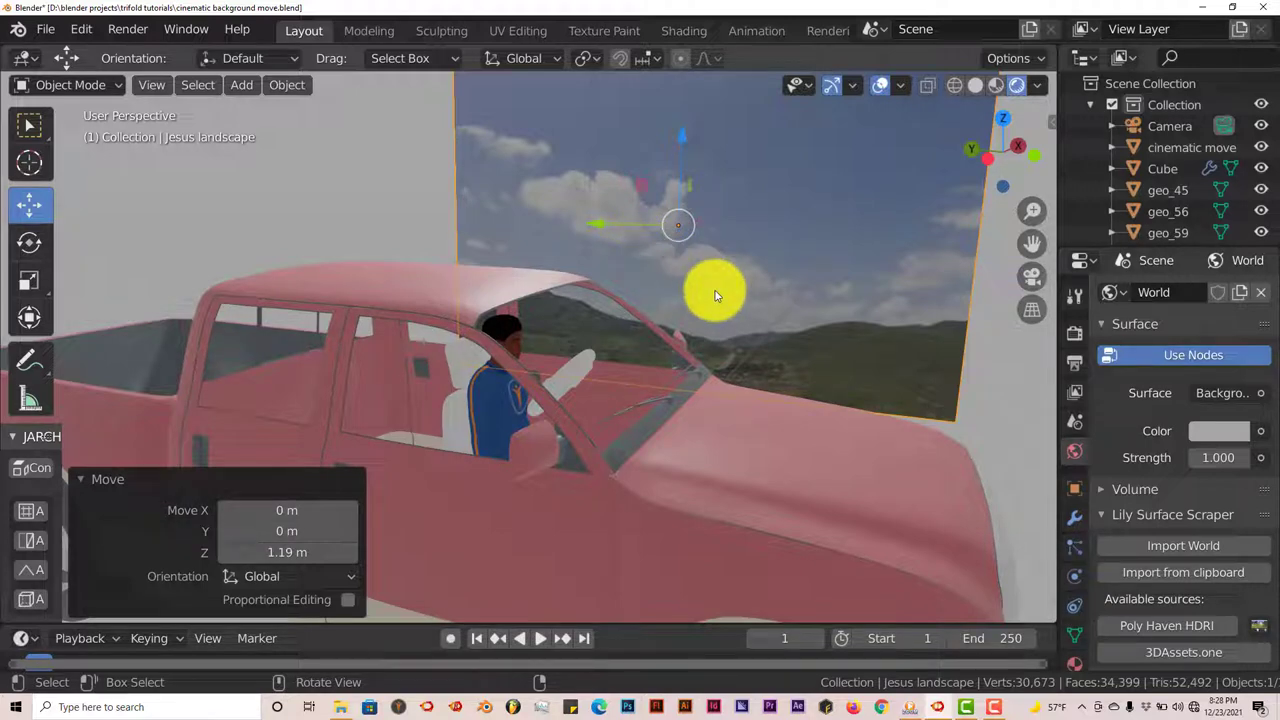
{"action": "middle_click_drag", "start_coordinate": [663, 300], "coordinate": [623, 321]}
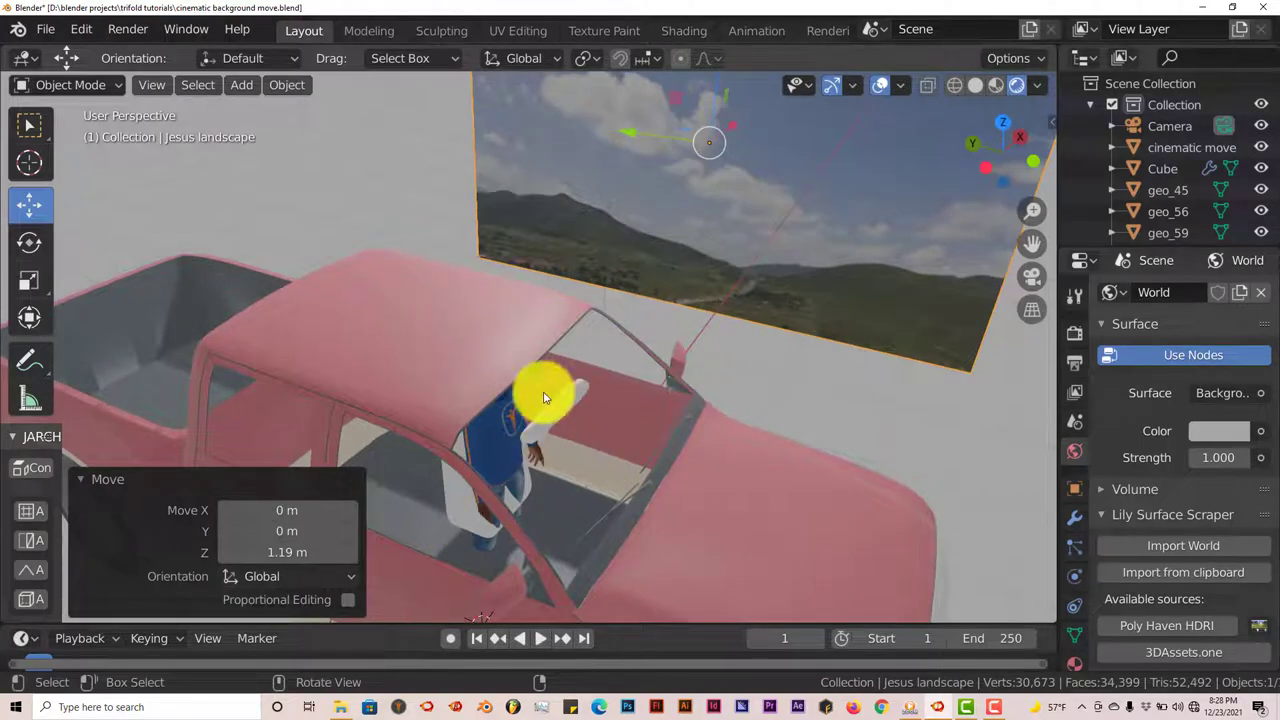
{"action": "middle_click_drag", "start_coordinate": [634, 423], "coordinate": [640, 354]}
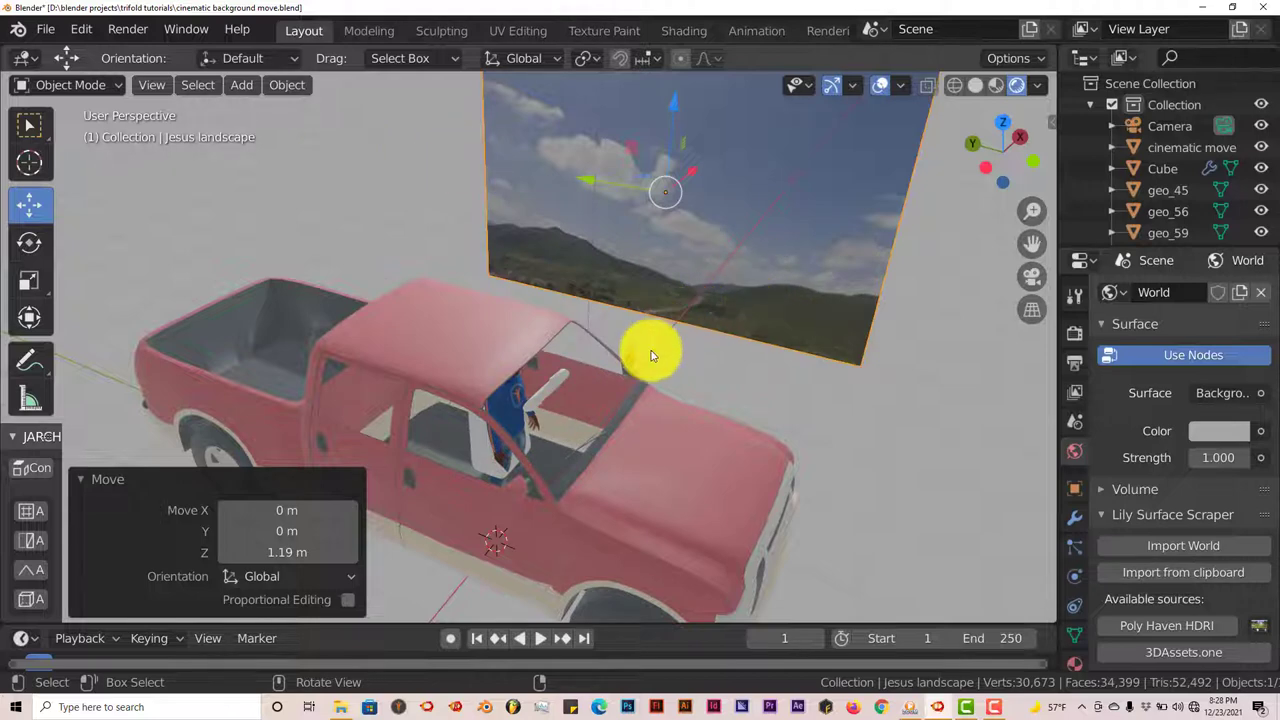
{"action": "mouse_move", "coordinate": [651, 354]}
{"action": "middle_mouse_down"}
{"action": "mouse_move", "coordinate": [650, 330]}
{"action": "mouse_move", "coordinate": [651, 366]}
{"action": "middle_mouse_up"}
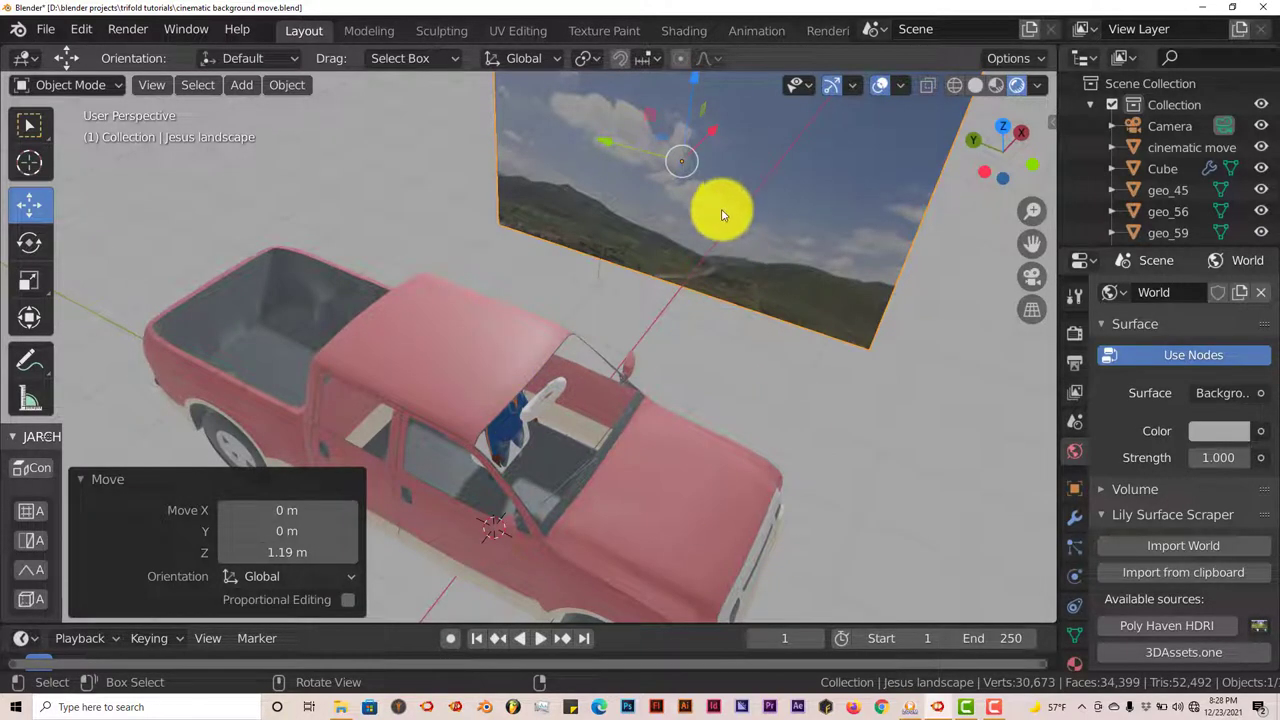
{"action": "scroll", "coordinate": [629, 363], "scroll_direction": "up", "scroll_amount": 4}
{"action": "middle_click_drag", "start_coordinate": [614, 389], "coordinate": [666, 466]}
{"action": "scroll", "coordinate": [646, 337], "scroll_direction": "up", "scroll_amount": 2}
{"action": "scroll", "coordinate": [629, 349], "scroll_direction": "up", "scroll_amount": 4}
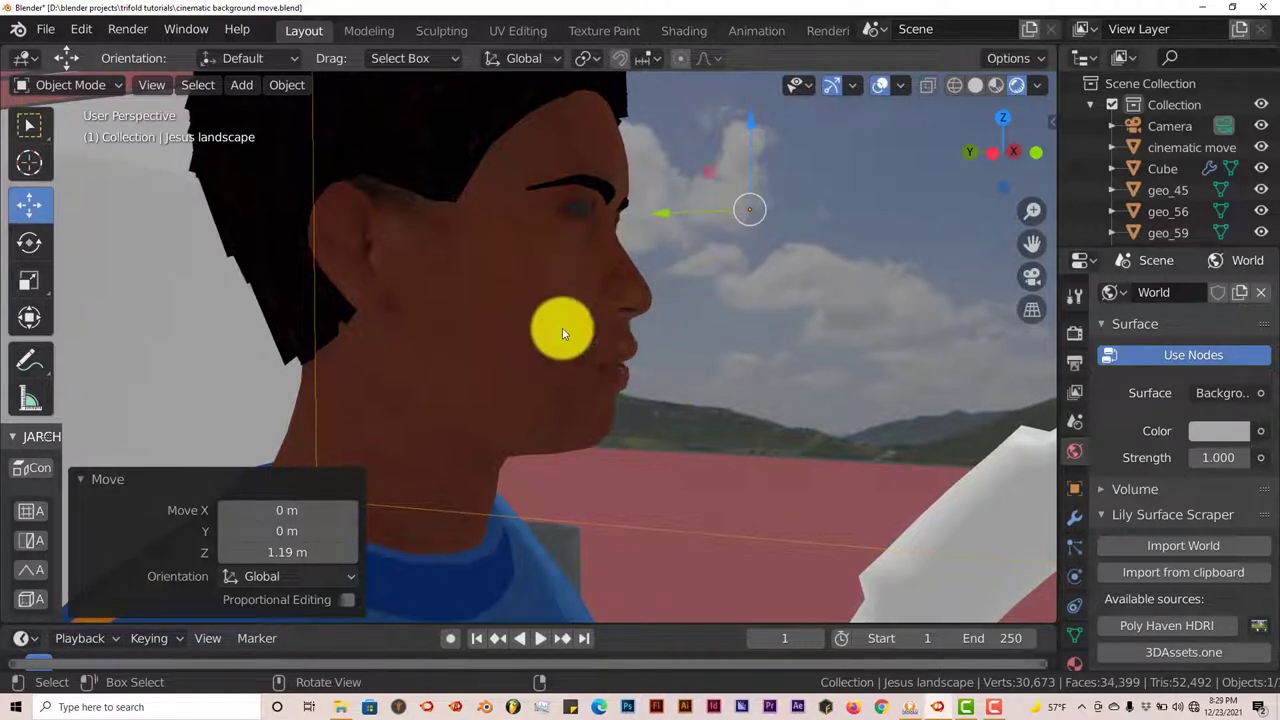
Align the active camera to the current view and select the camera
{"action": "left_click", "coordinate": [148, 84]}
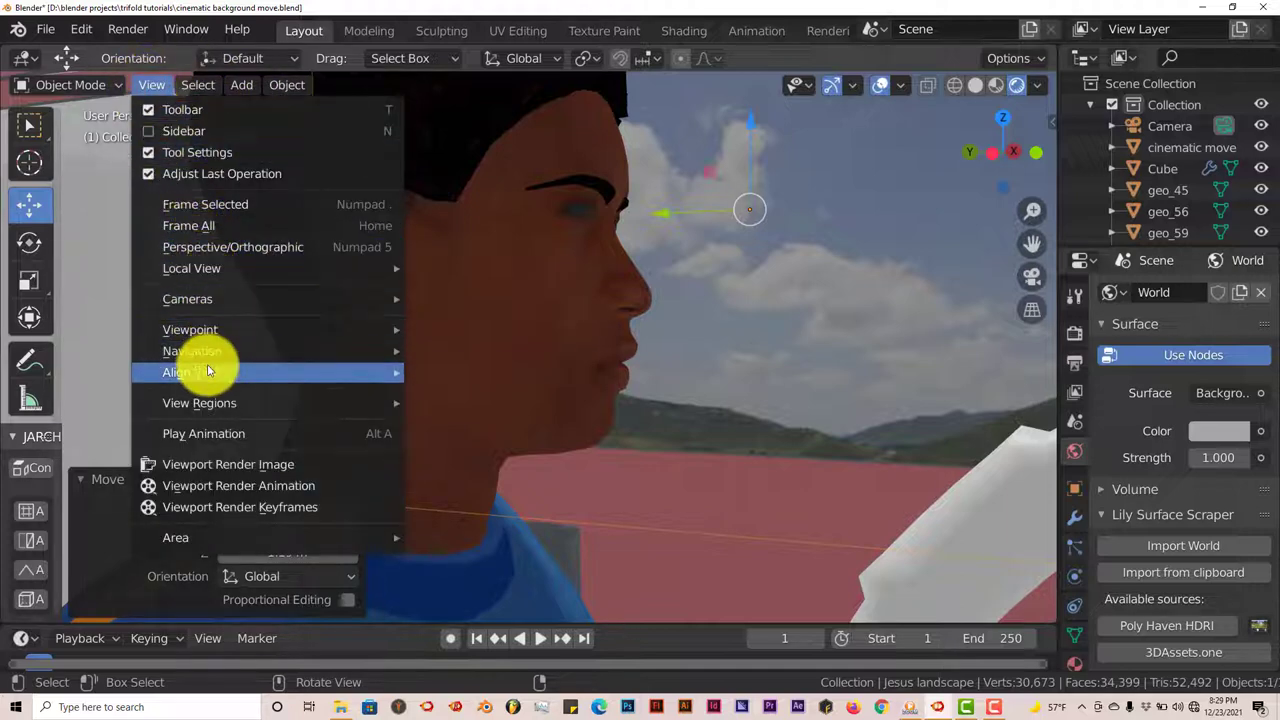
{"action": "mouse_move", "coordinate": [208, 371]}
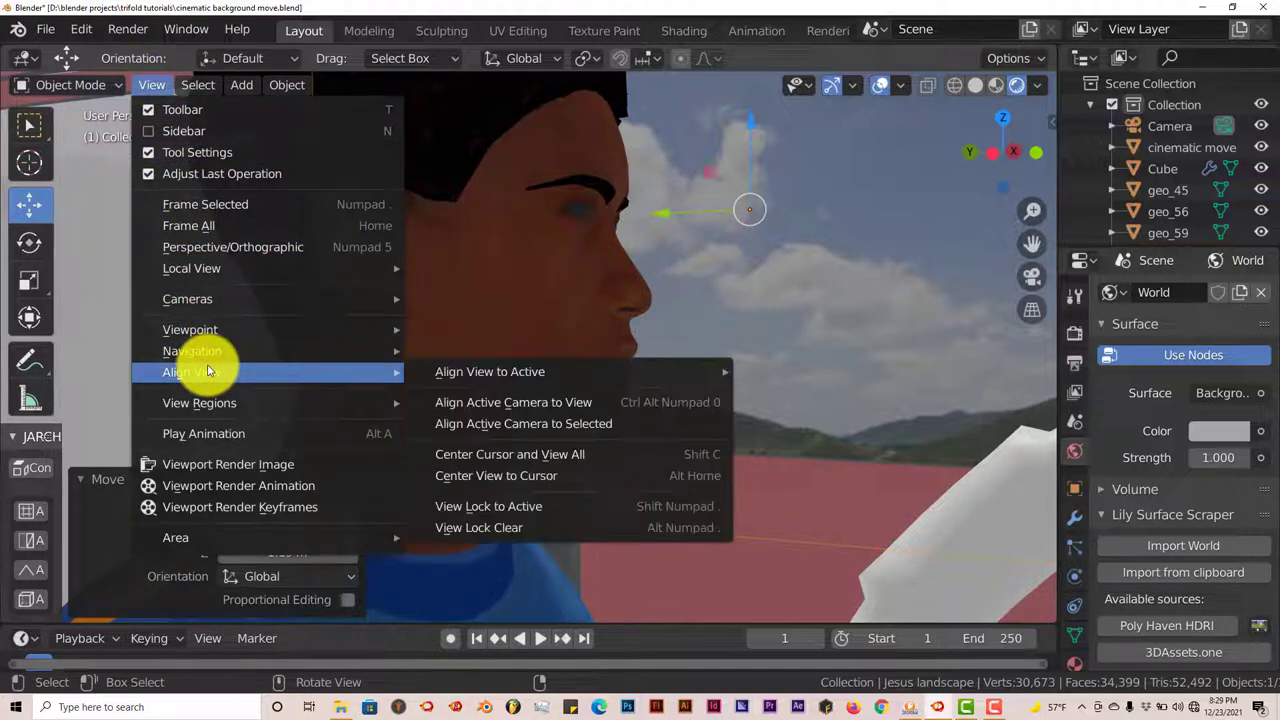
{"action": "left_click", "coordinate": [464, 402]}
{"action": "scroll", "coordinate": [464, 402], "scroll_direction": "down", "scroll_amount": 3}
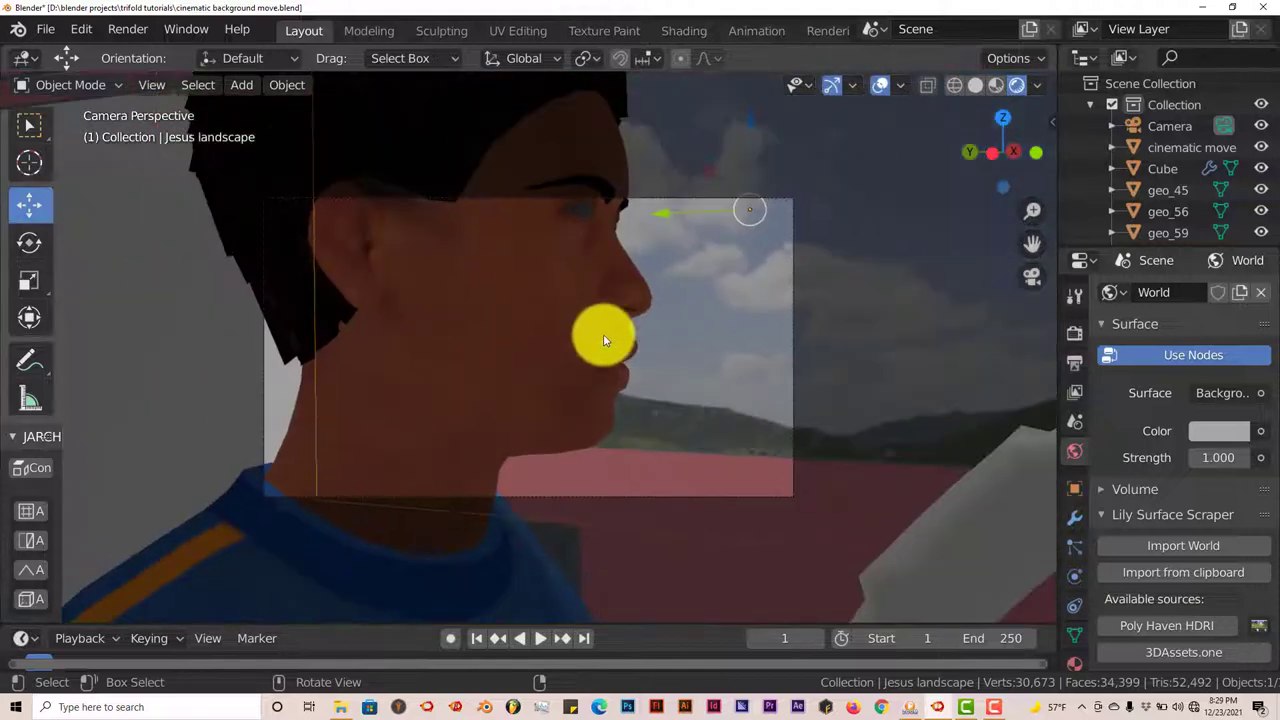
{"action": "left_click", "coordinate": [645, 199]}
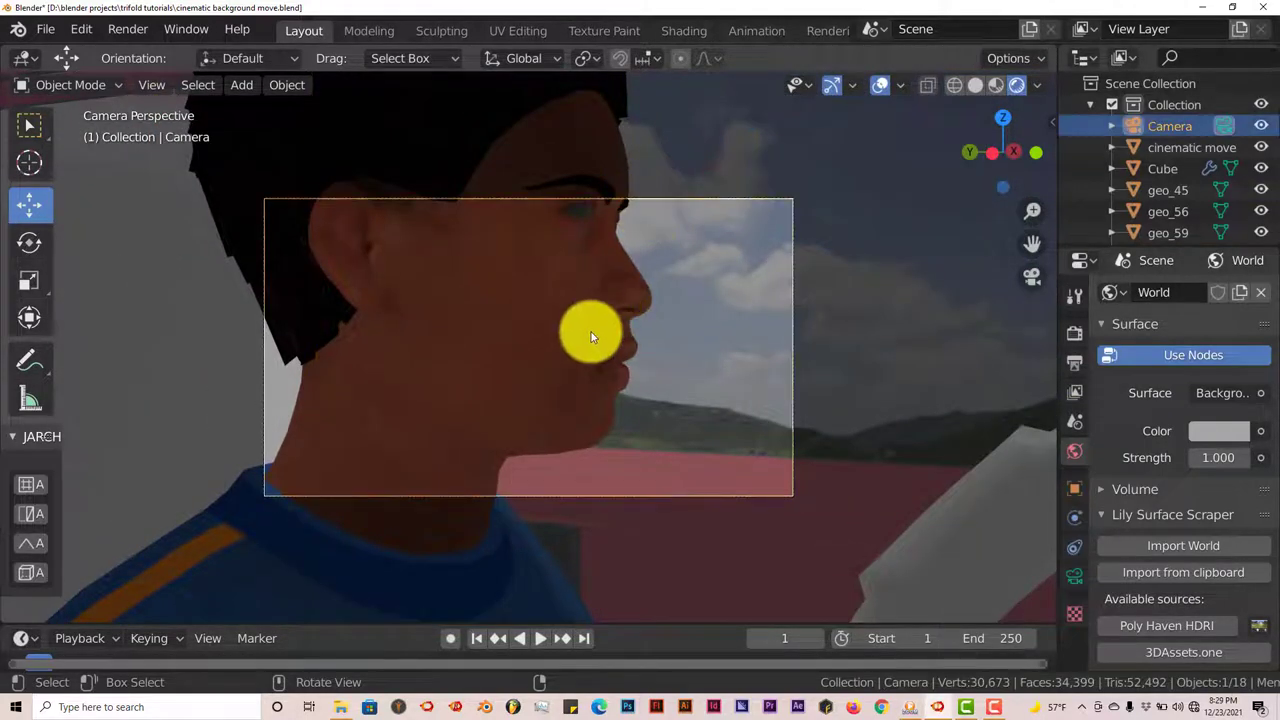
Shift the camera 0.127 m along Y and 0.476 m along X, then split the 3D view in two
{"action": "key", "text": "g"}
{"action": "key", "text": "y"}
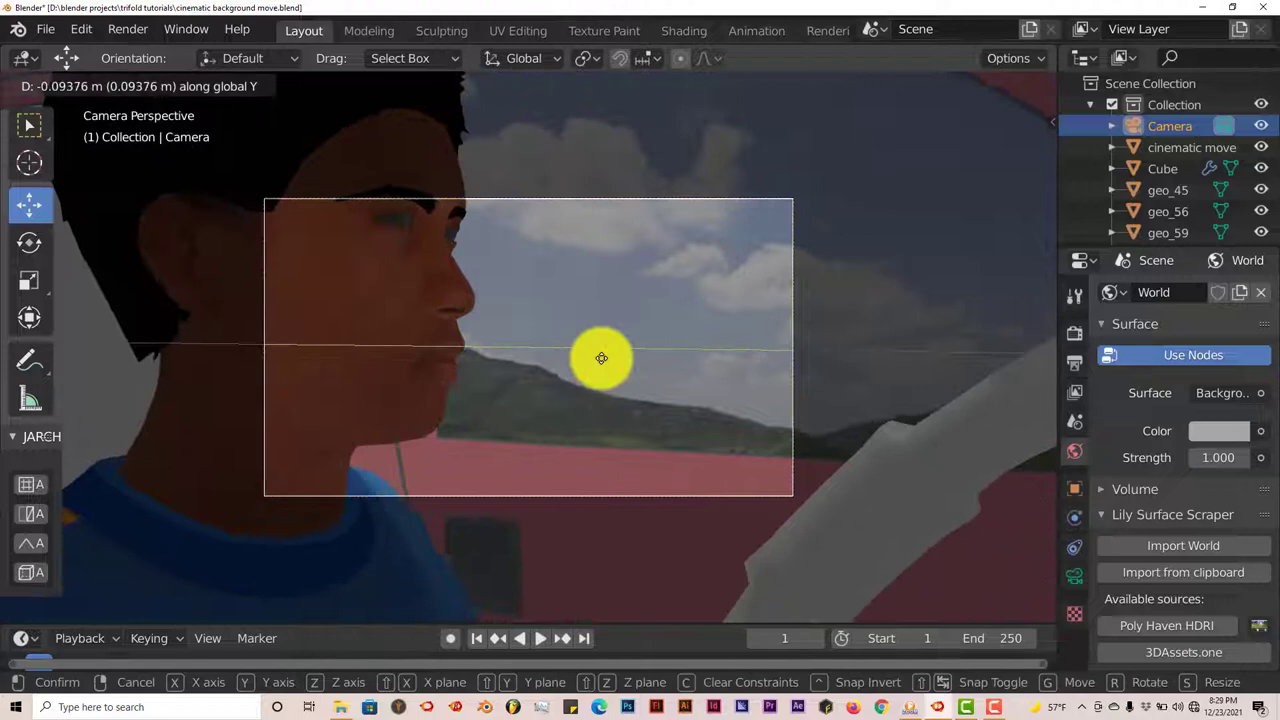
{"action": "key", "text": "Escape"}
{"action": "key", "text": "g"}
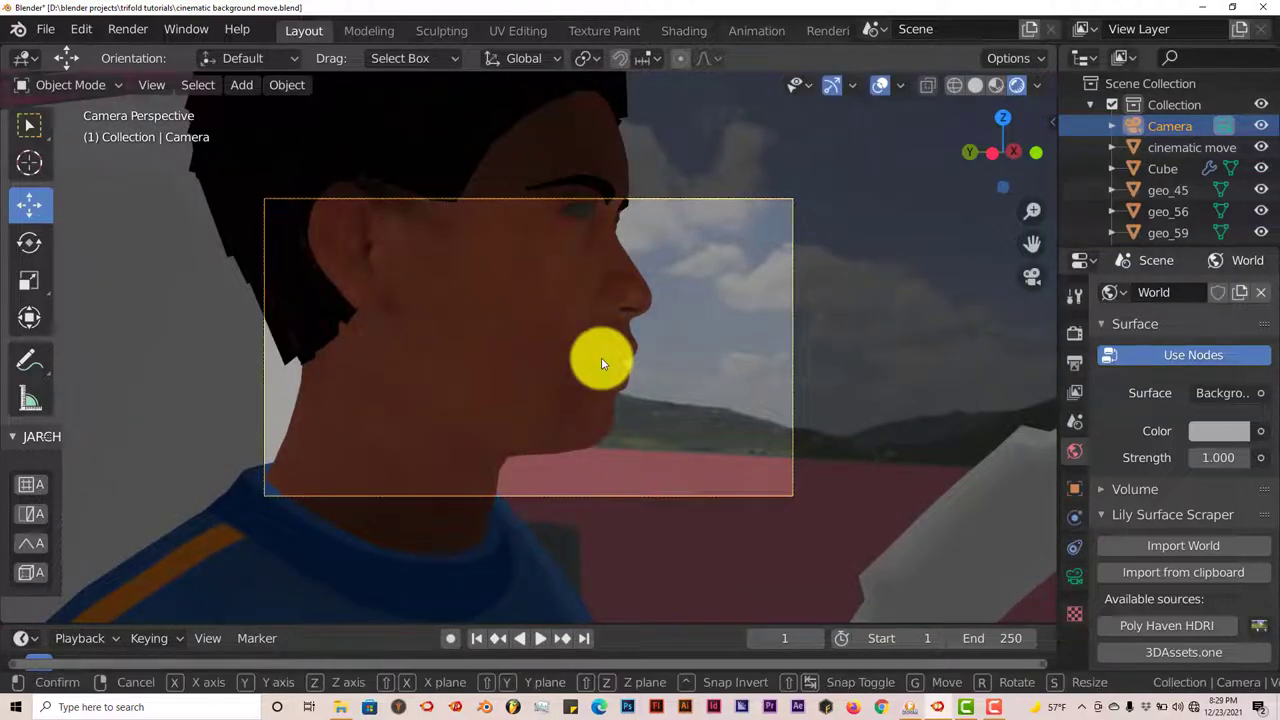
{"action": "key", "text": "y"}
{"action": "left_click", "coordinate": [616, 374]}
{"action": "key", "text": "g"}
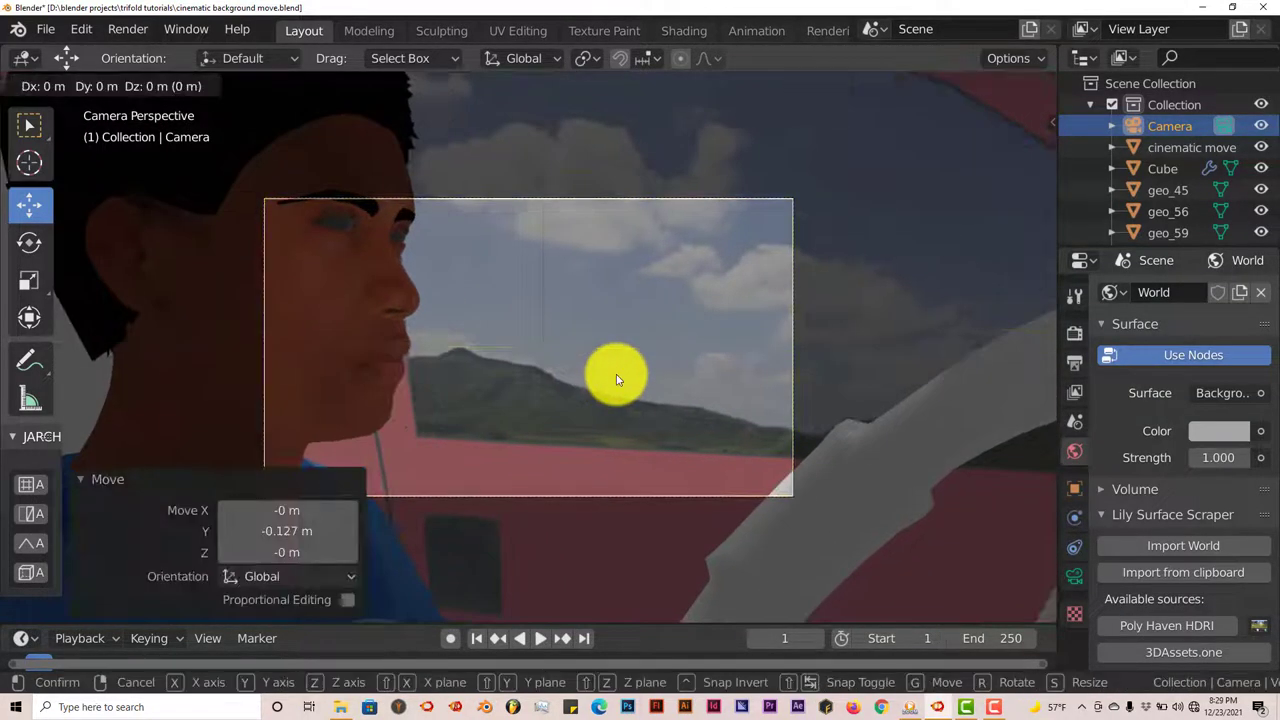
{"action": "key", "text": "x"}
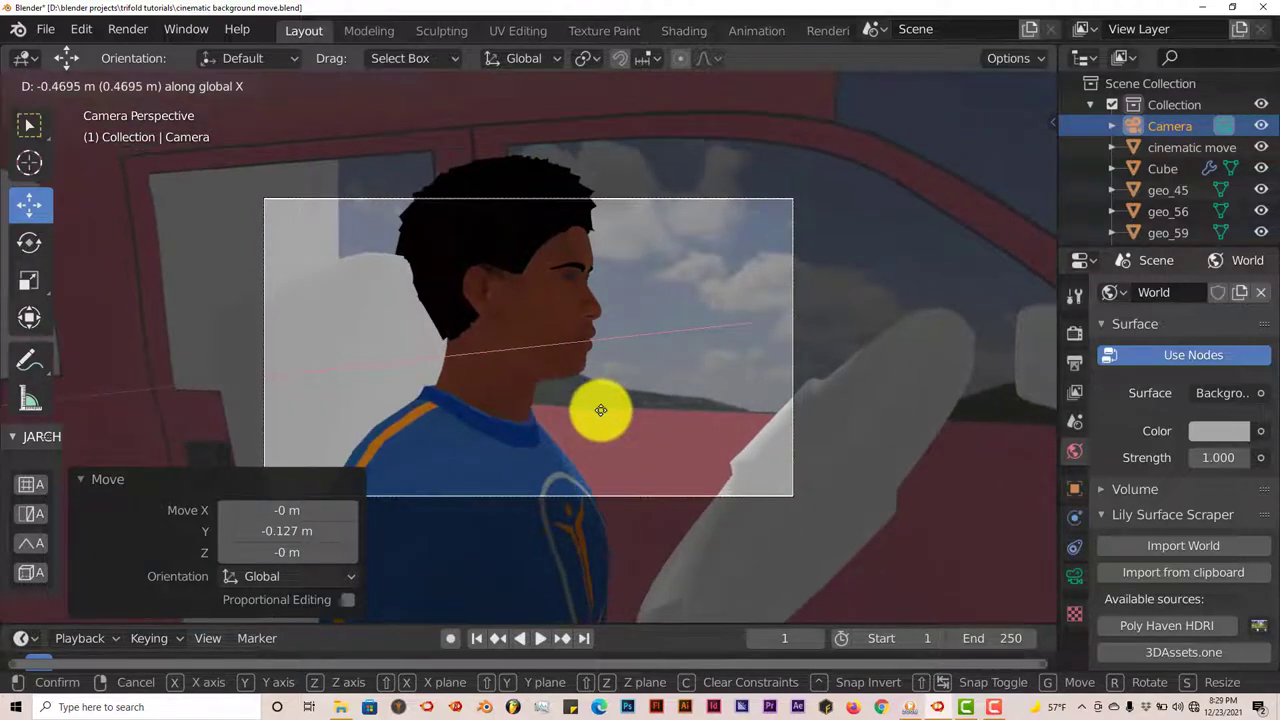
{"action": "left_click", "coordinate": [601, 413]}
{"action": "scroll", "coordinate": [598, 424], "scroll_direction": "up", "scroll_amount": 1}
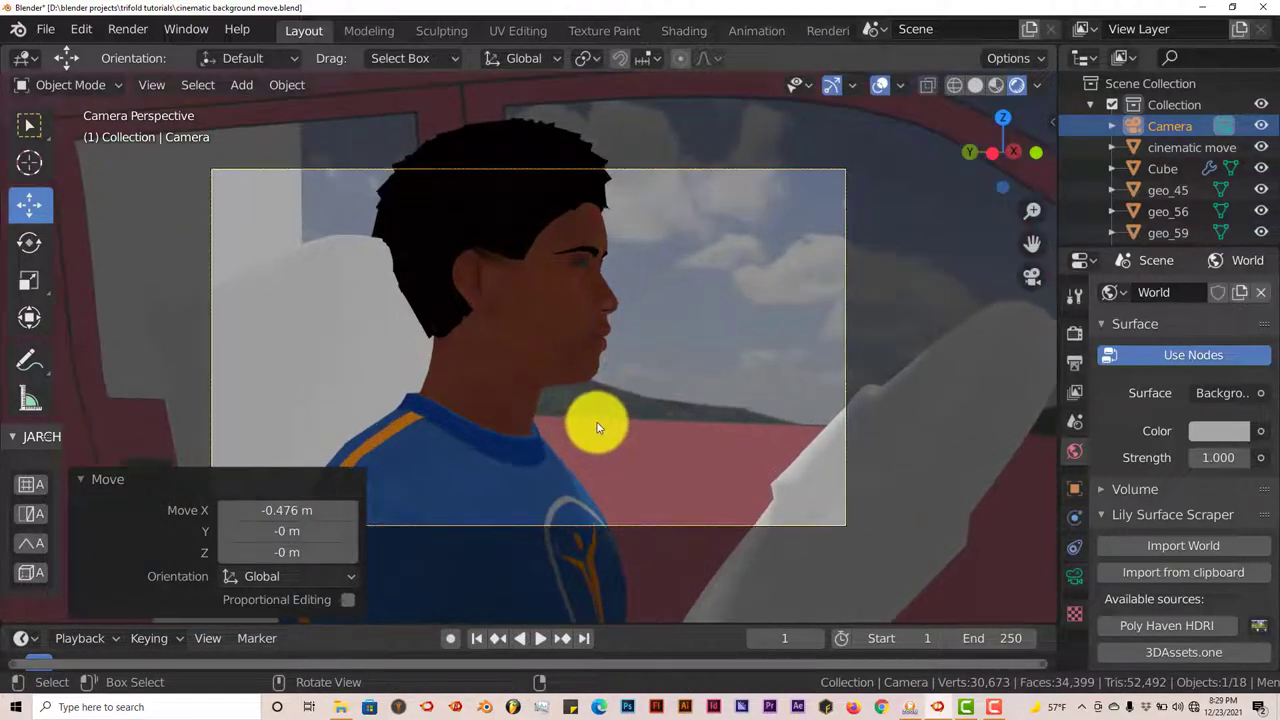
{"action": "scroll", "coordinate": [597, 420], "scroll_direction": "up", "scroll_amount": 2}
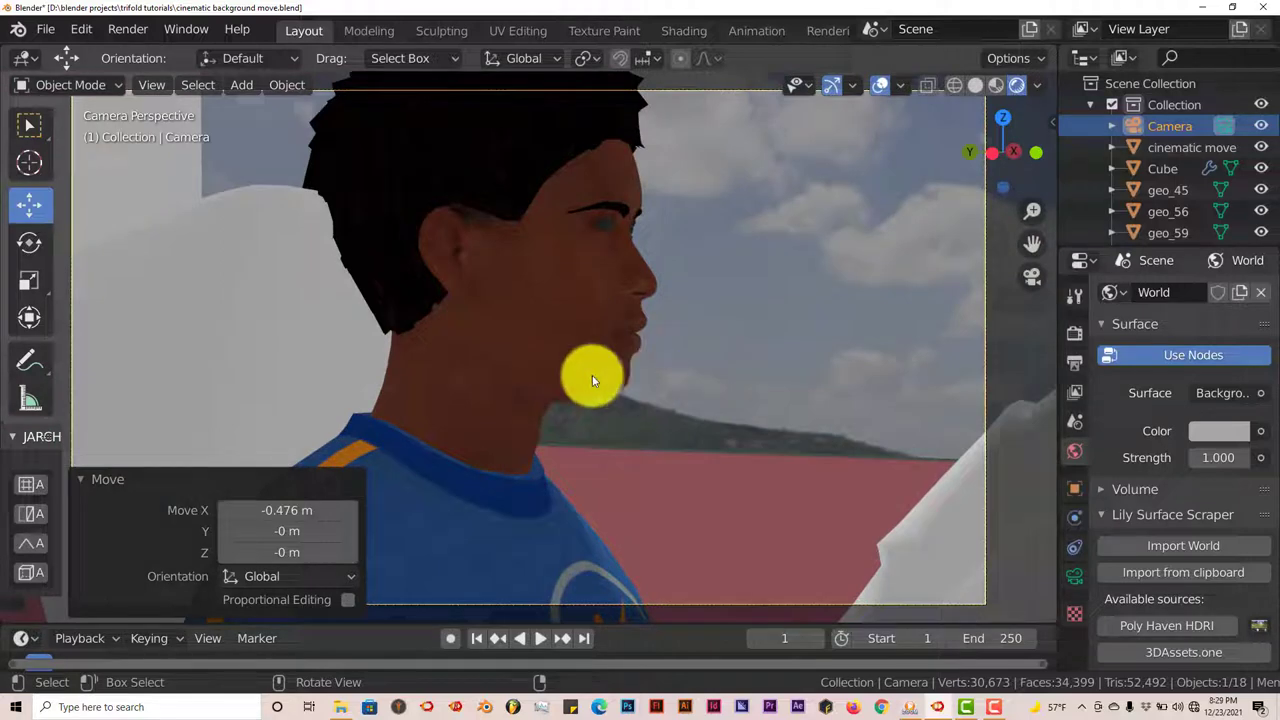
{"action": "scroll", "coordinate": [595, 385], "scroll_direction": "down", "scroll_amount": 1}
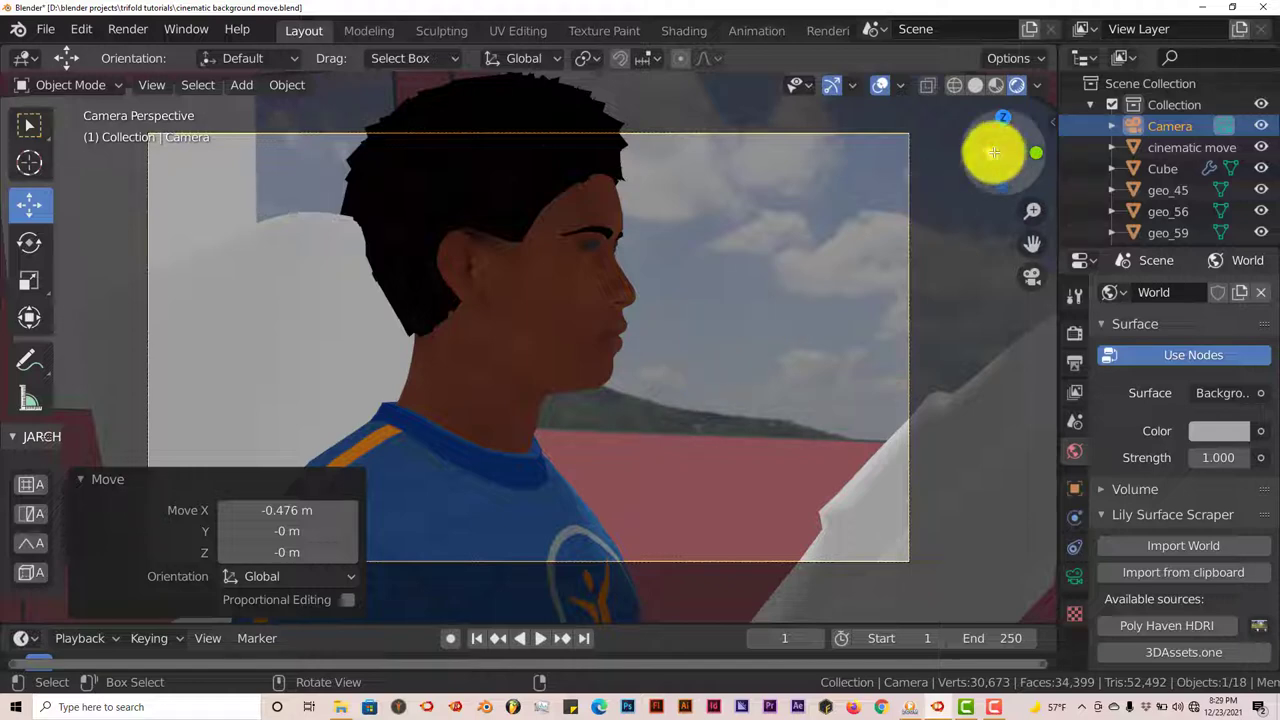
{"action": "left_click_drag", "start_coordinate": [1052, 48], "coordinate": [528, 126]}
Set the right view to top-down, select the landscape plane, and enlarge the timeline
{"action": "scroll", "coordinate": [766, 420], "scroll_direction": "down", "scroll_amount": 3}
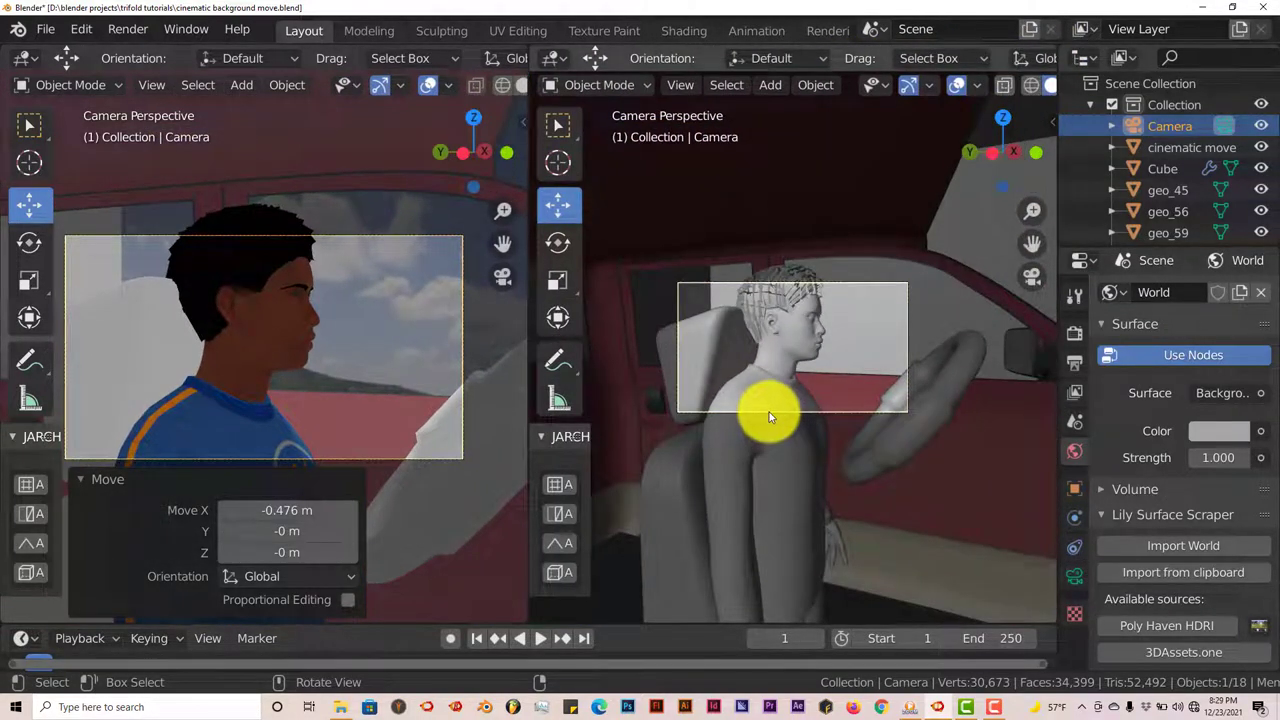
{"action": "key", "text": "KP_7"}
{"action": "scroll", "coordinate": [767, 414], "scroll_direction": "down", "scroll_amount": 5}
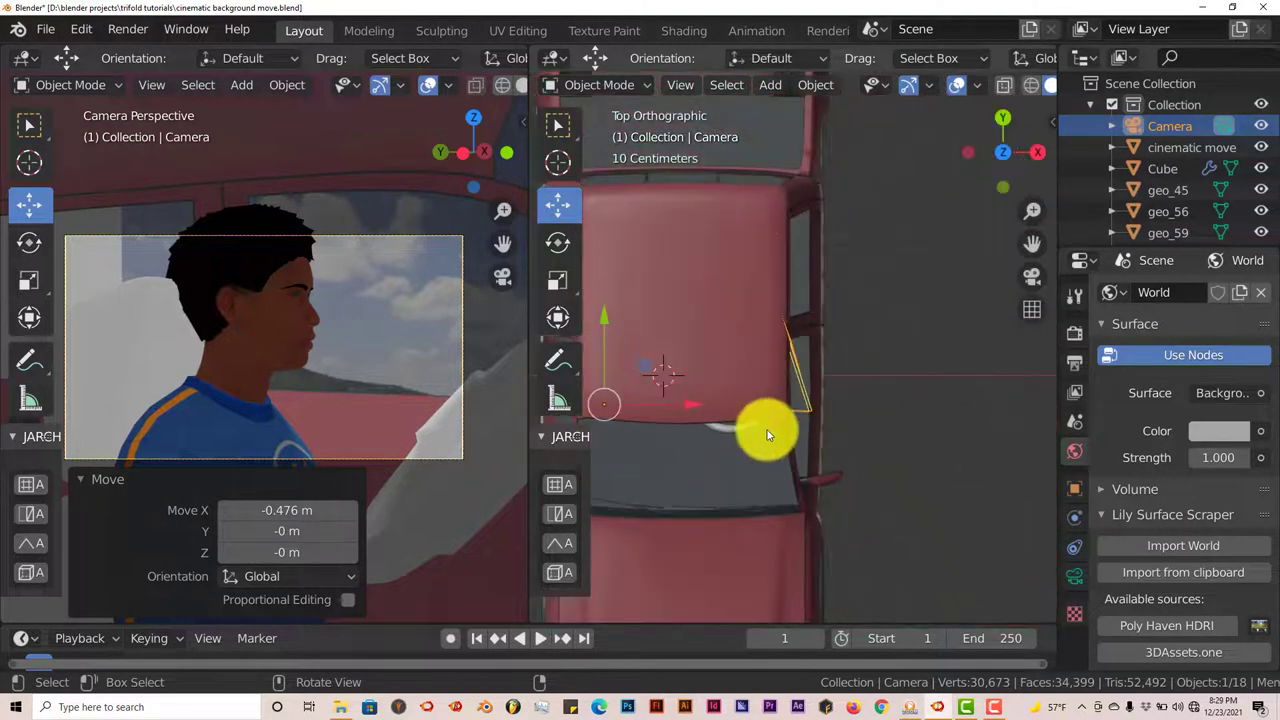
{"action": "middle_click_drag", "start_coordinate": [767, 434], "coordinate": [820, 388]}
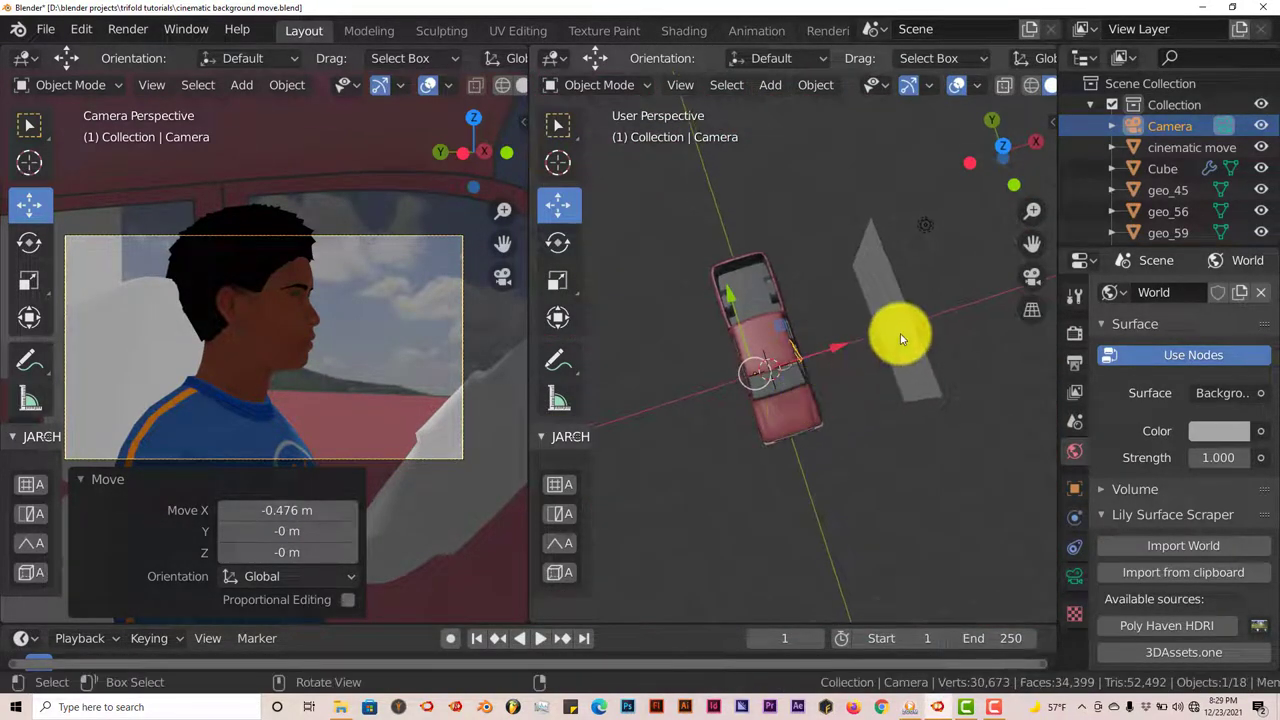
{"action": "left_click", "coordinate": [902, 338]}
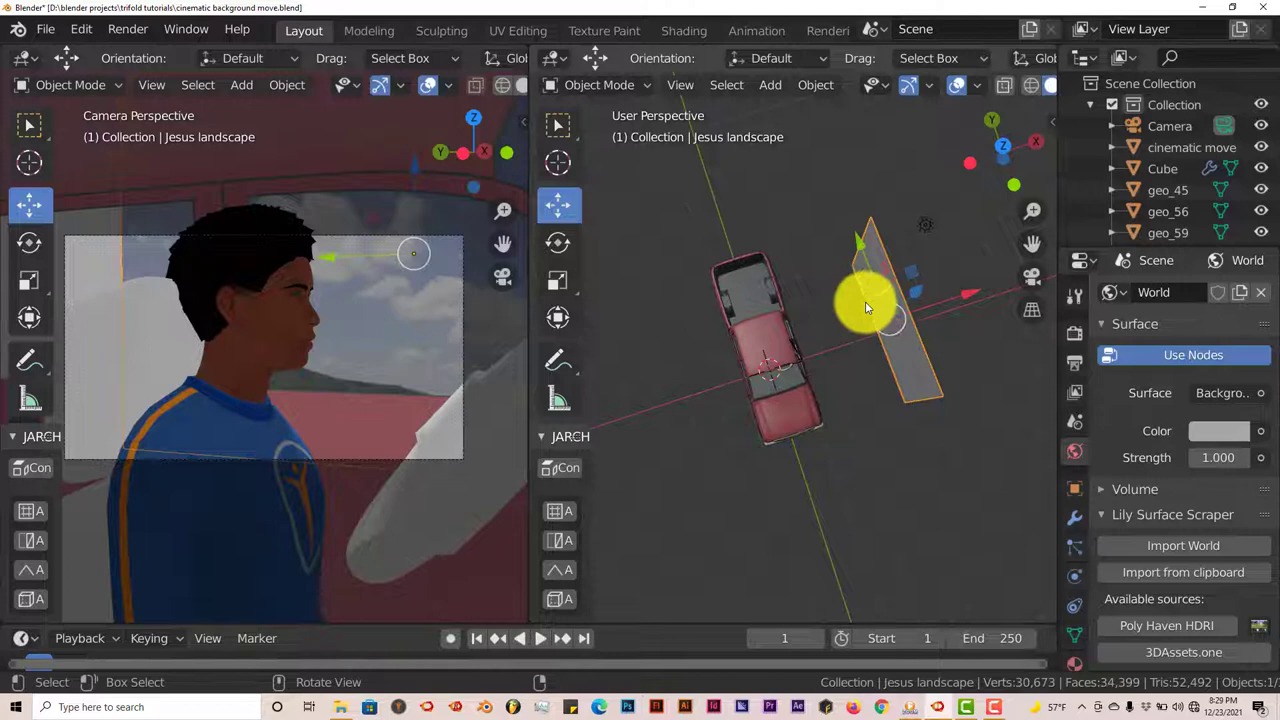
{"action": "key", "text": "KP_7"}
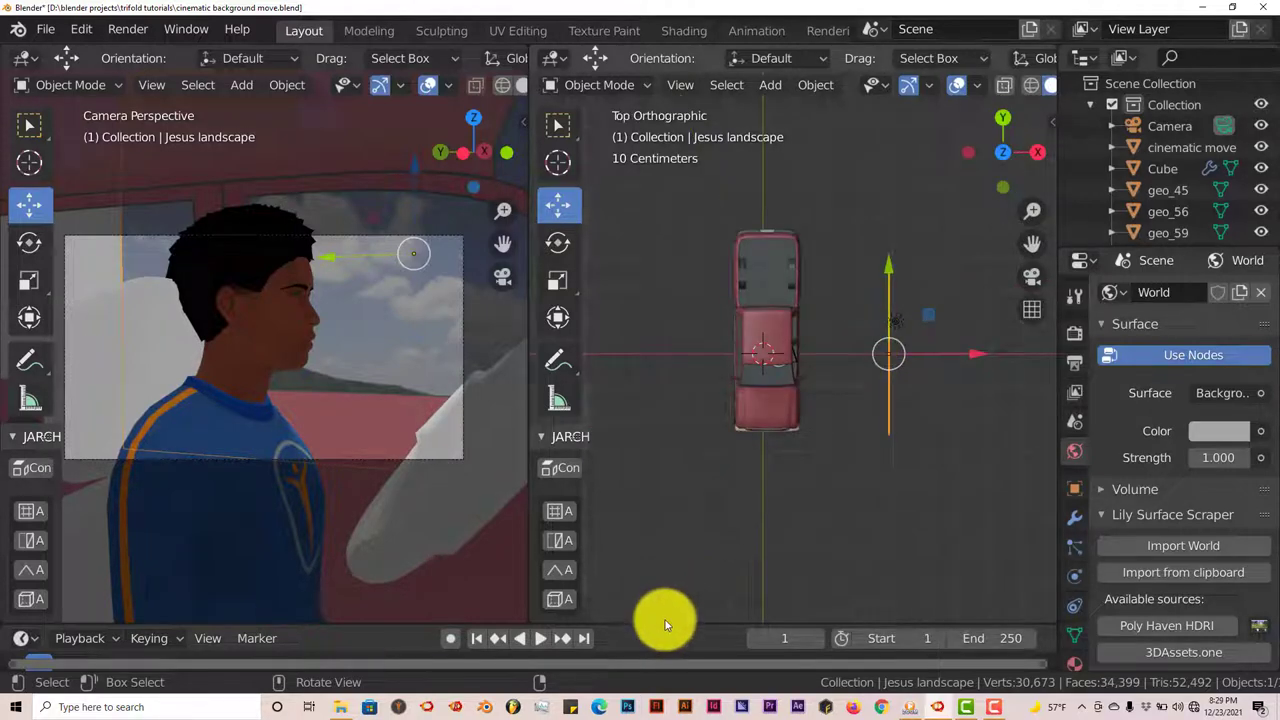
{"action": "left_click_drag", "start_coordinate": [665, 627], "coordinate": [651, 547]}
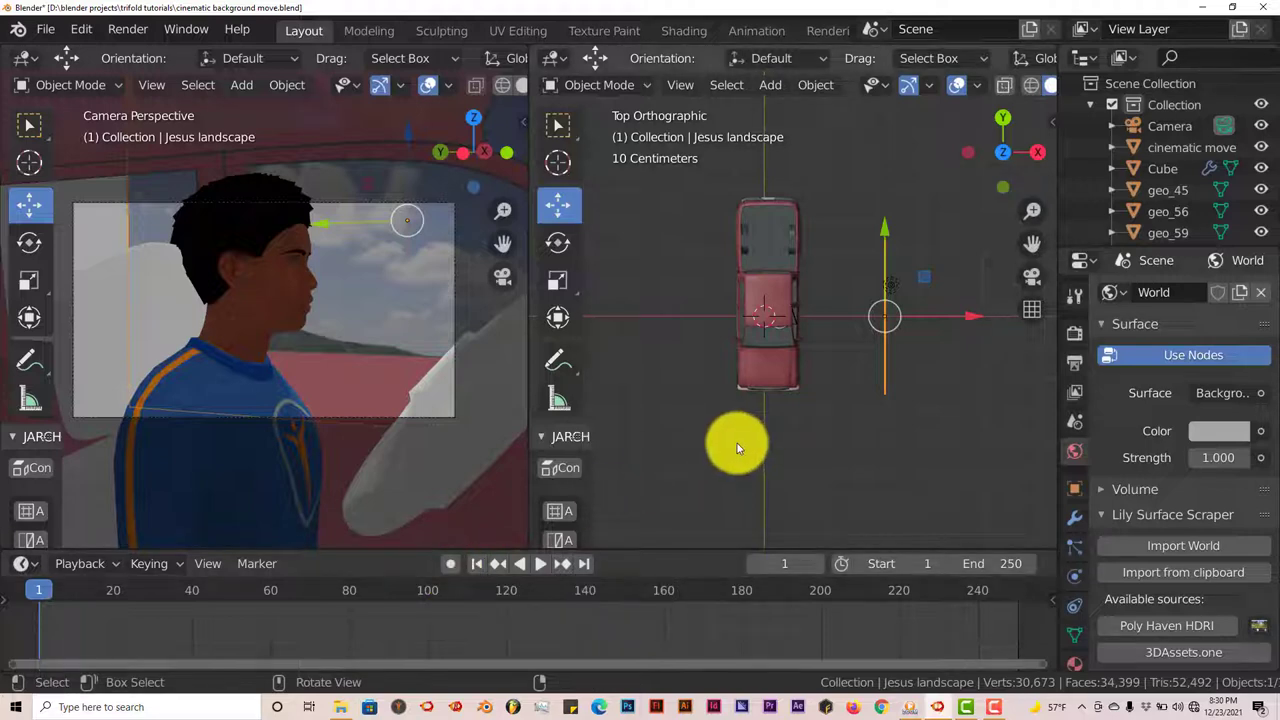
With auto-keying on, keyframe the landscape plane sliding -2.63 m along Y from frame 1 to 40
{"action": "key", "text": "i"}
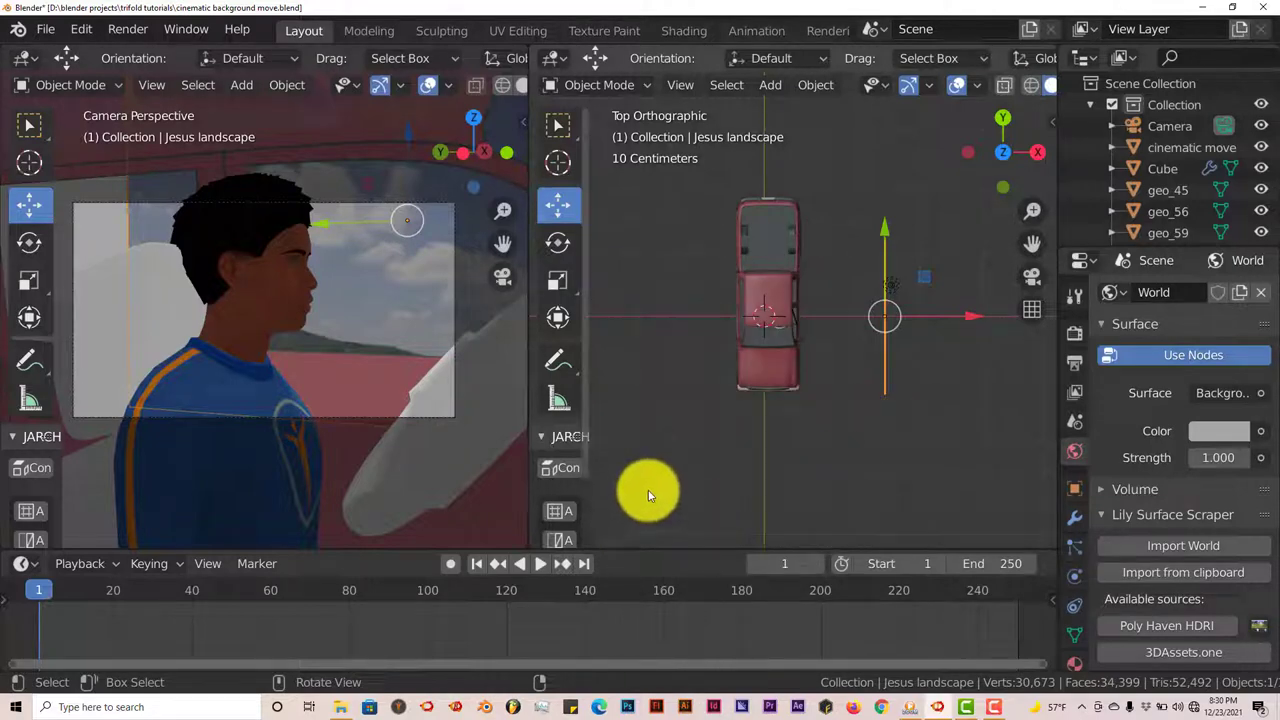
{"action": "left_click_drag", "start_coordinate": [891, 249], "coordinate": [871, 177]}
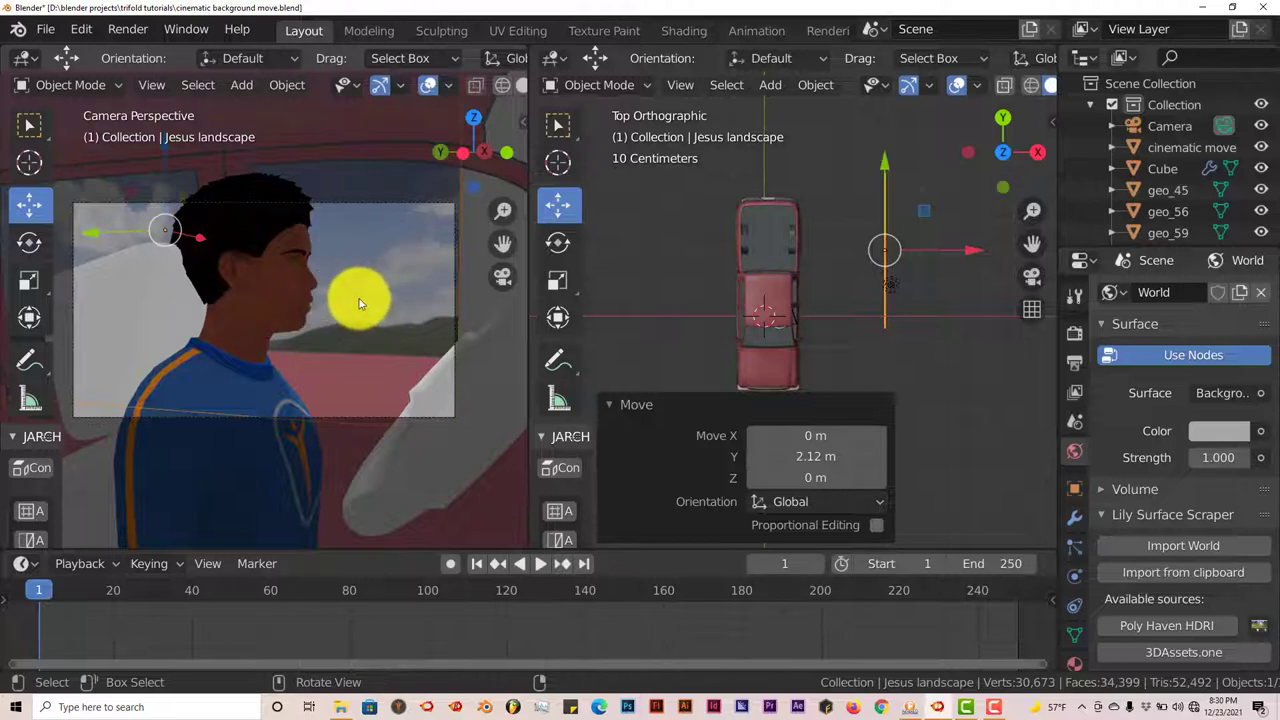
{"action": "left_click", "coordinate": [451, 566]}
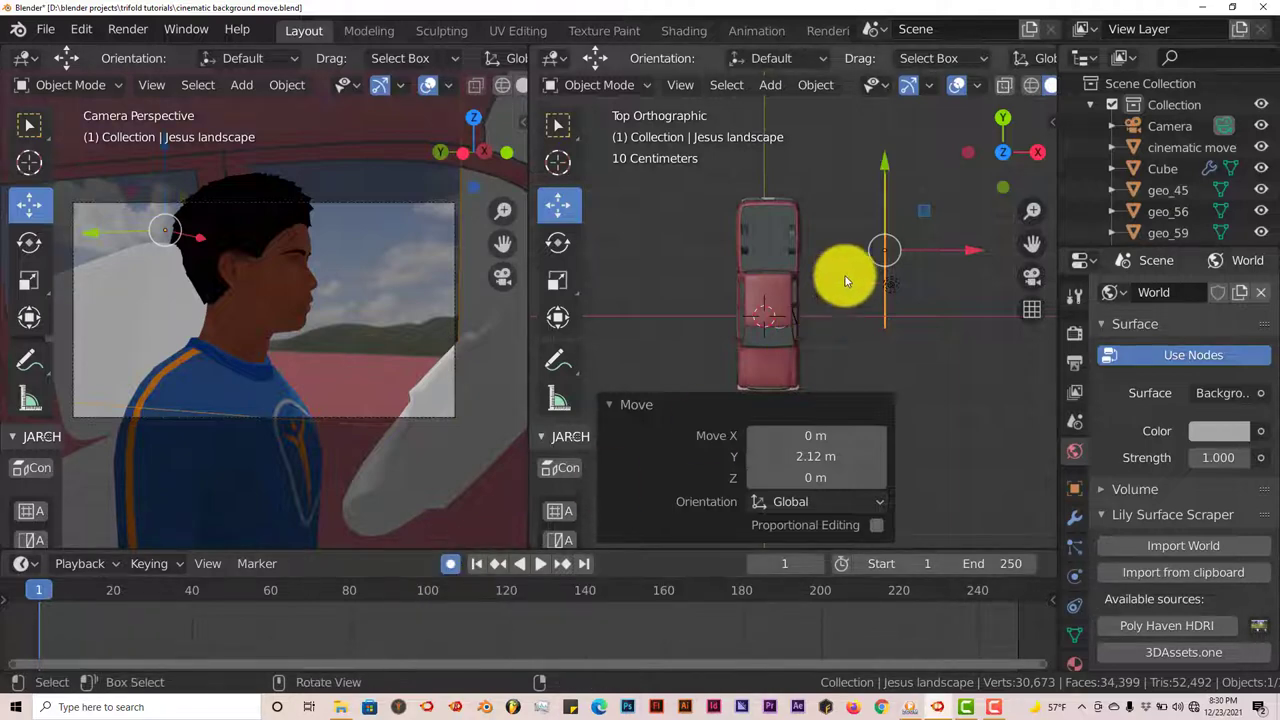
{"action": "left_click_drag", "start_coordinate": [885, 167], "coordinate": [886, 160]}
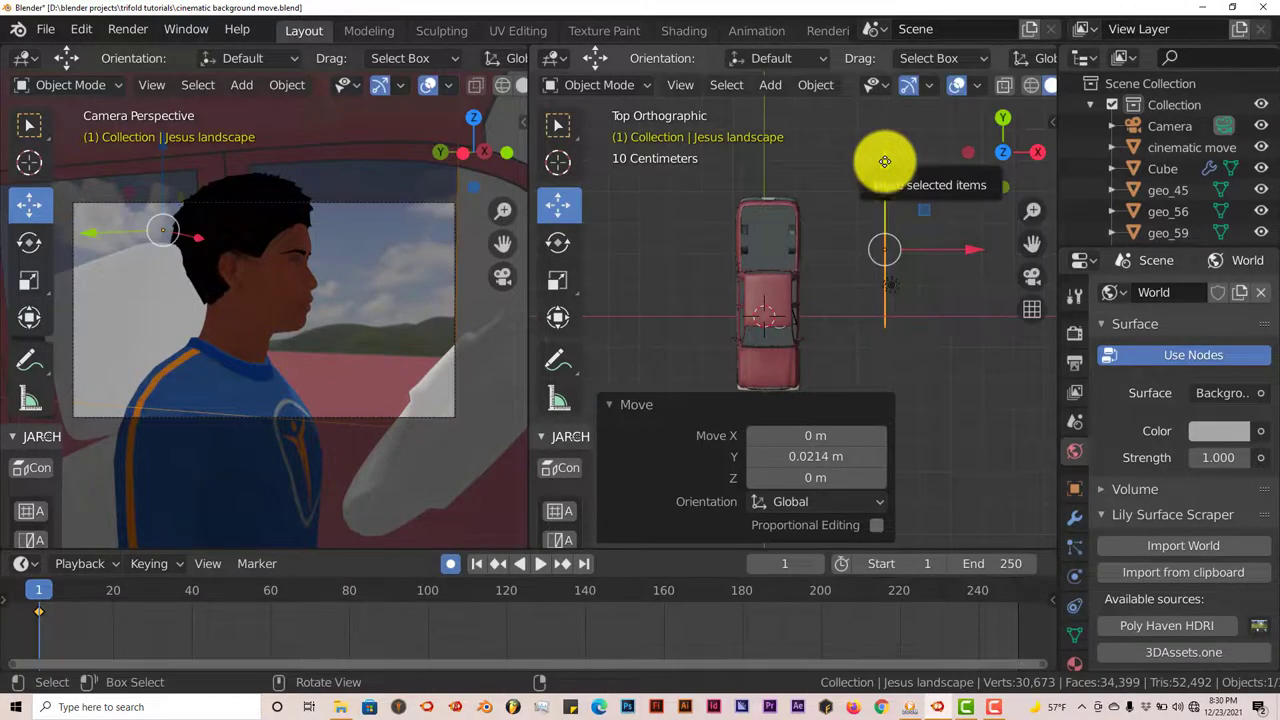
{"action": "left_click", "coordinate": [193, 600]}
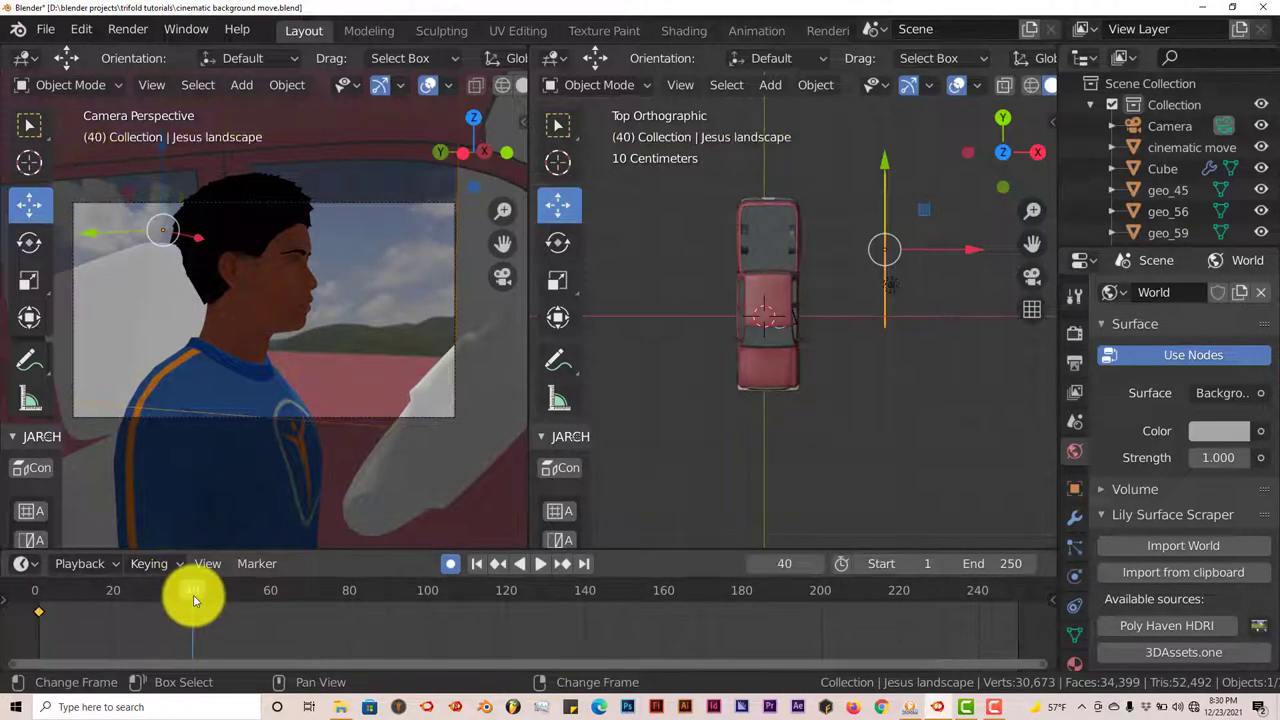
{"action": "left_click_drag", "start_coordinate": [887, 163], "coordinate": [890, 240]}
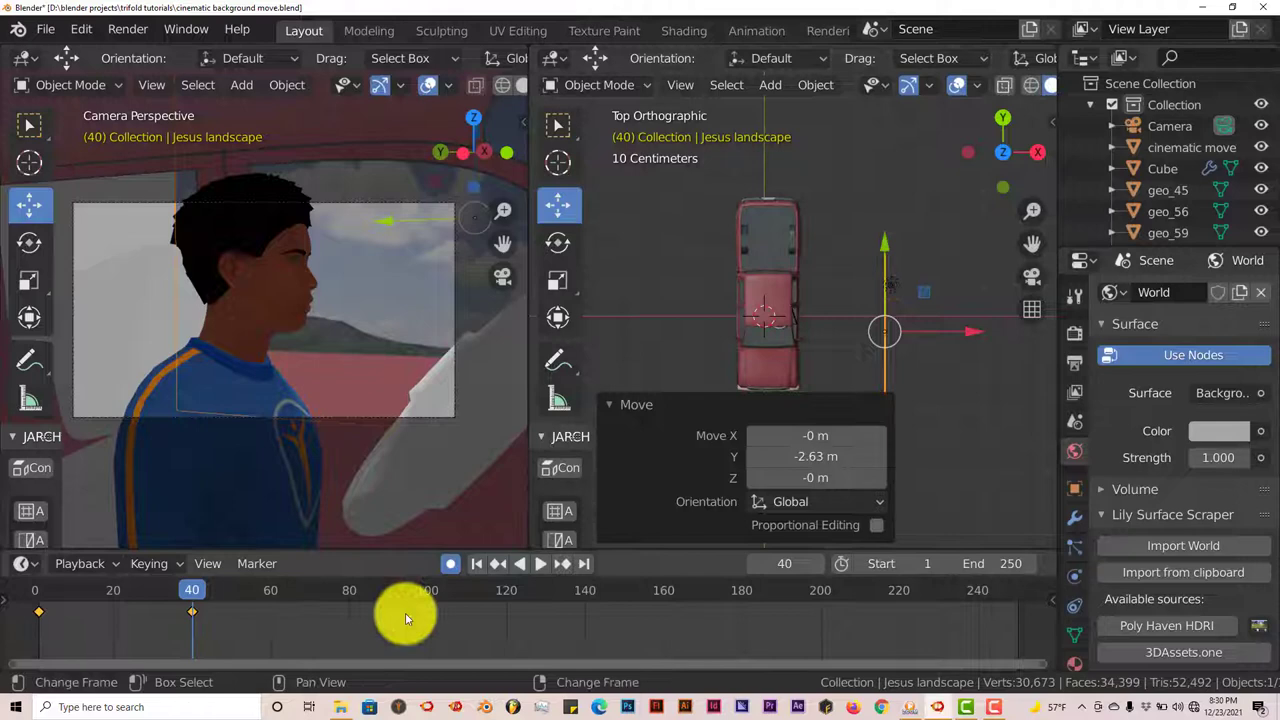
{"action": "left_click", "coordinate": [477, 563]}
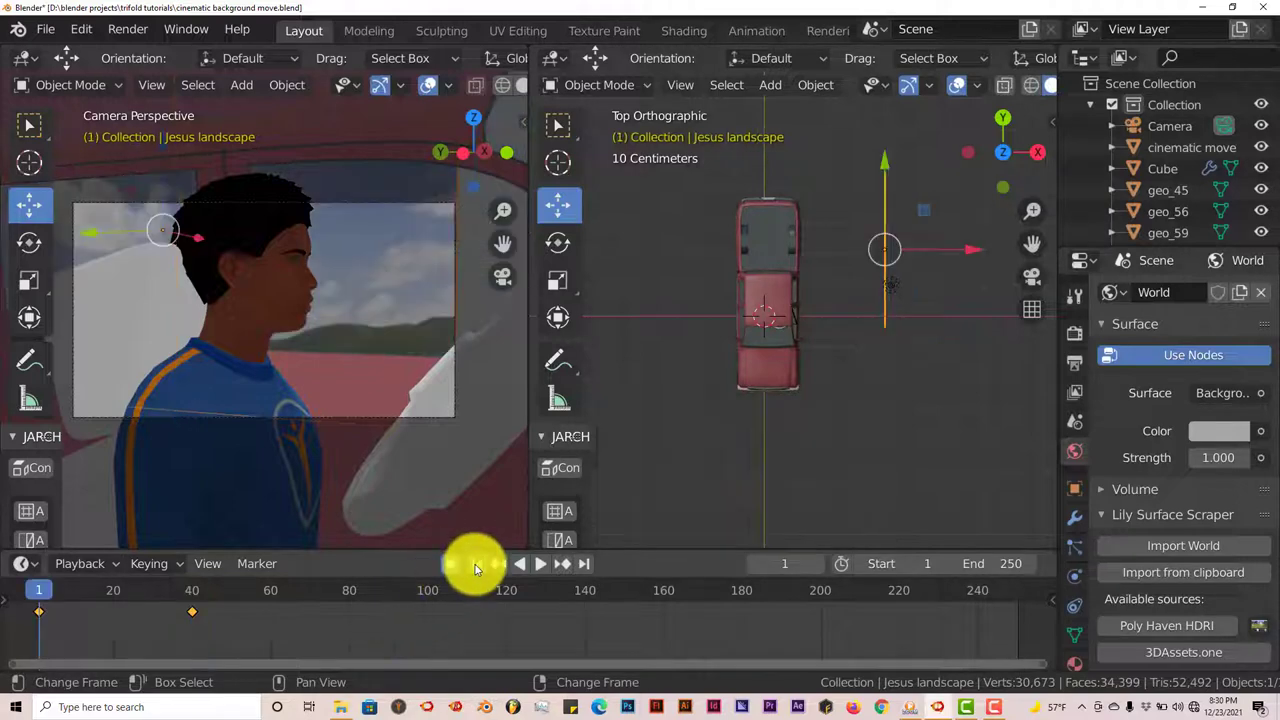
{"action": "left_click", "coordinate": [540, 563]}
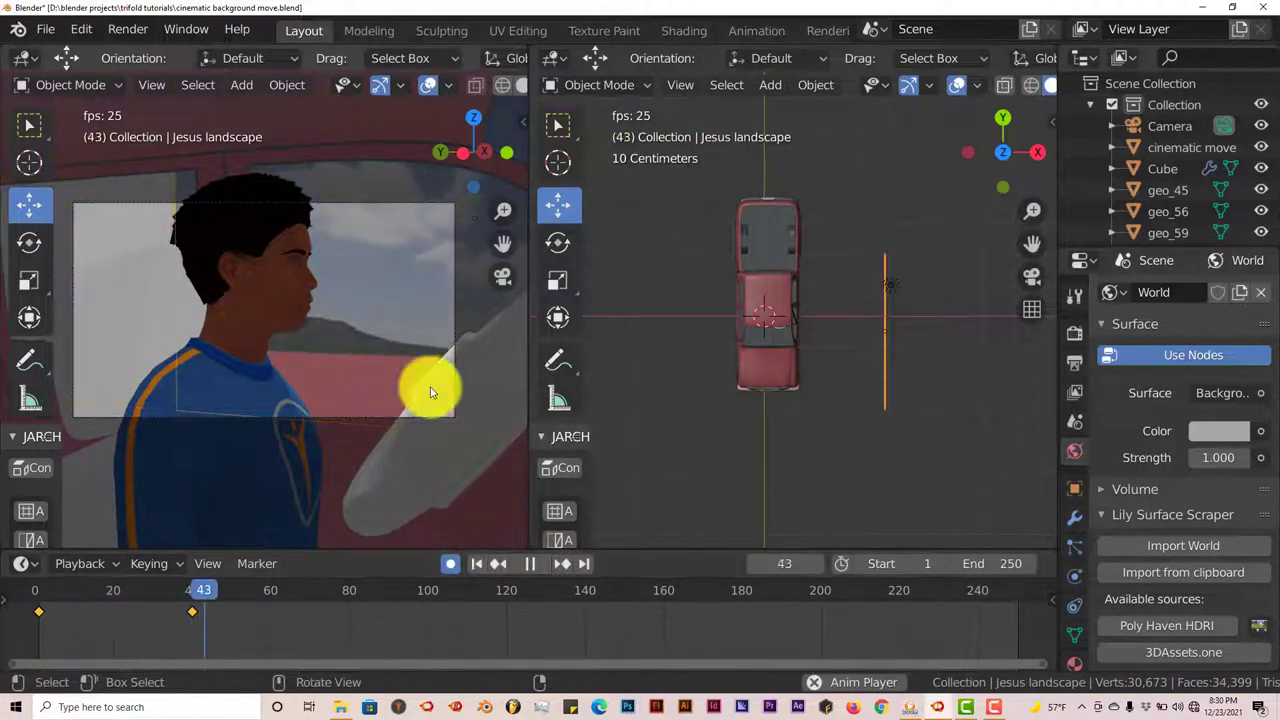
{"action": "left_click", "coordinate": [539, 564]}
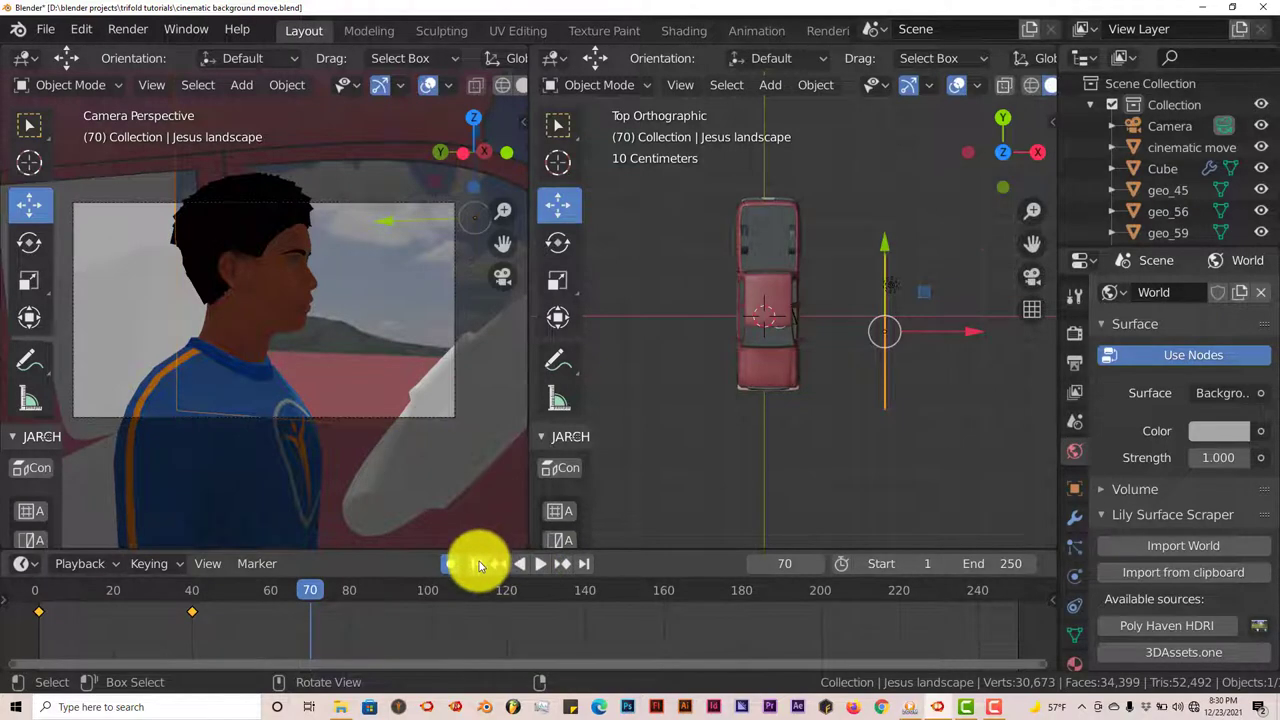
{"action": "left_click", "coordinate": [477, 563]}
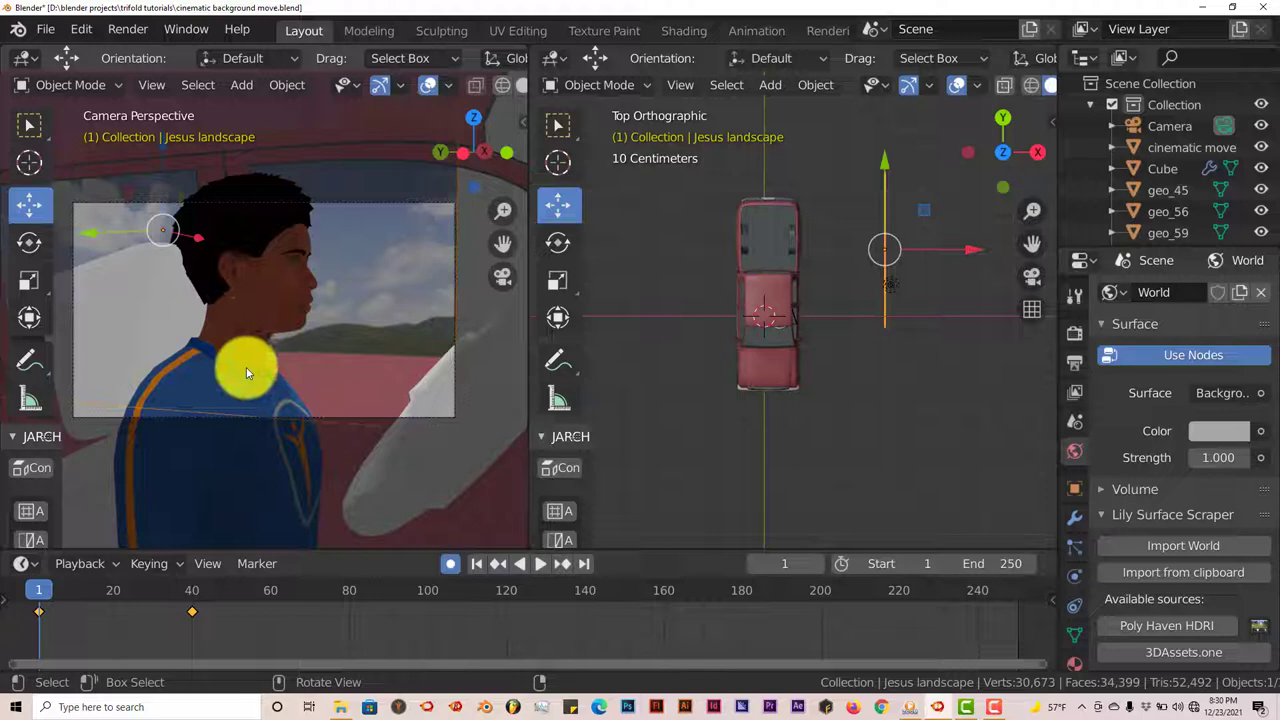
{"action": "scroll", "coordinate": [246, 365], "scroll_direction": "up", "scroll_amount": 1}
{"action": "scroll", "coordinate": [248, 333], "scroll_direction": "down", "scroll_amount": 1}
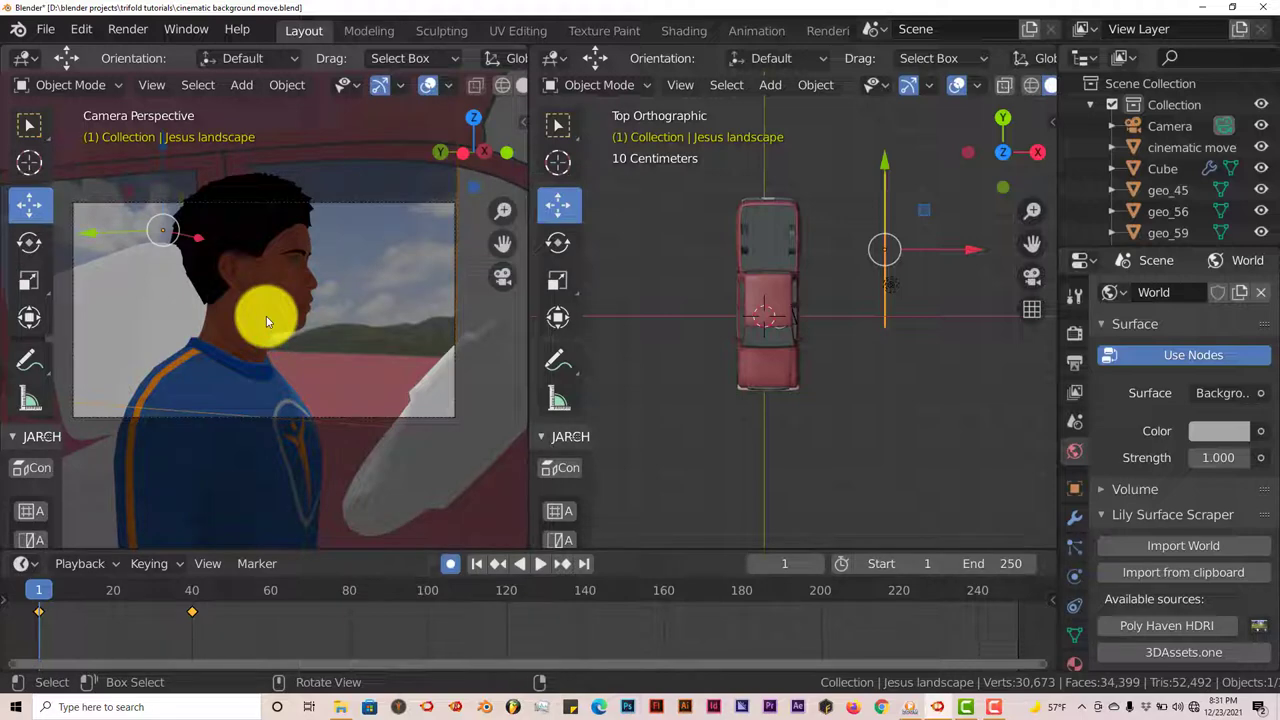
Select the torus steering wheel, widen and pan the camera view, and pick the Rotate tool
{"action": "left_click", "coordinate": [441, 381]}
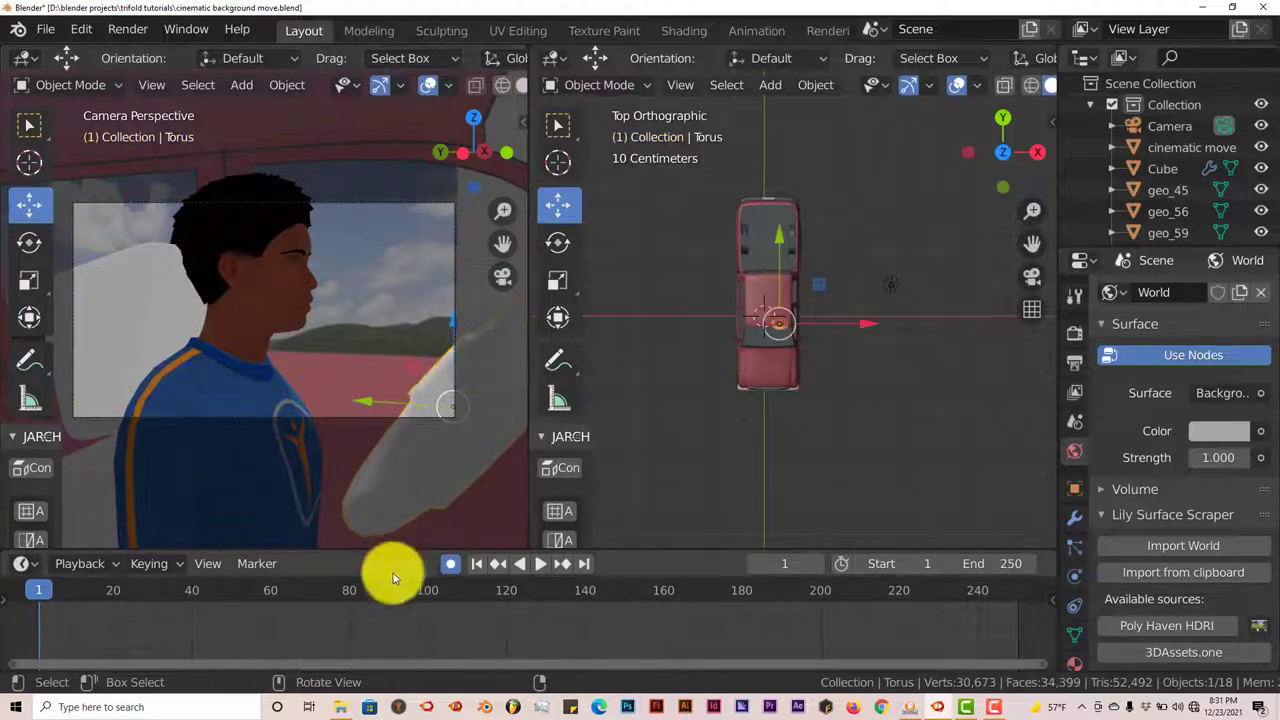
{"action": "left_click", "coordinate": [450, 566]}
{"action": "left_click_drag", "start_coordinate": [523, 383], "coordinate": [770, 385]}
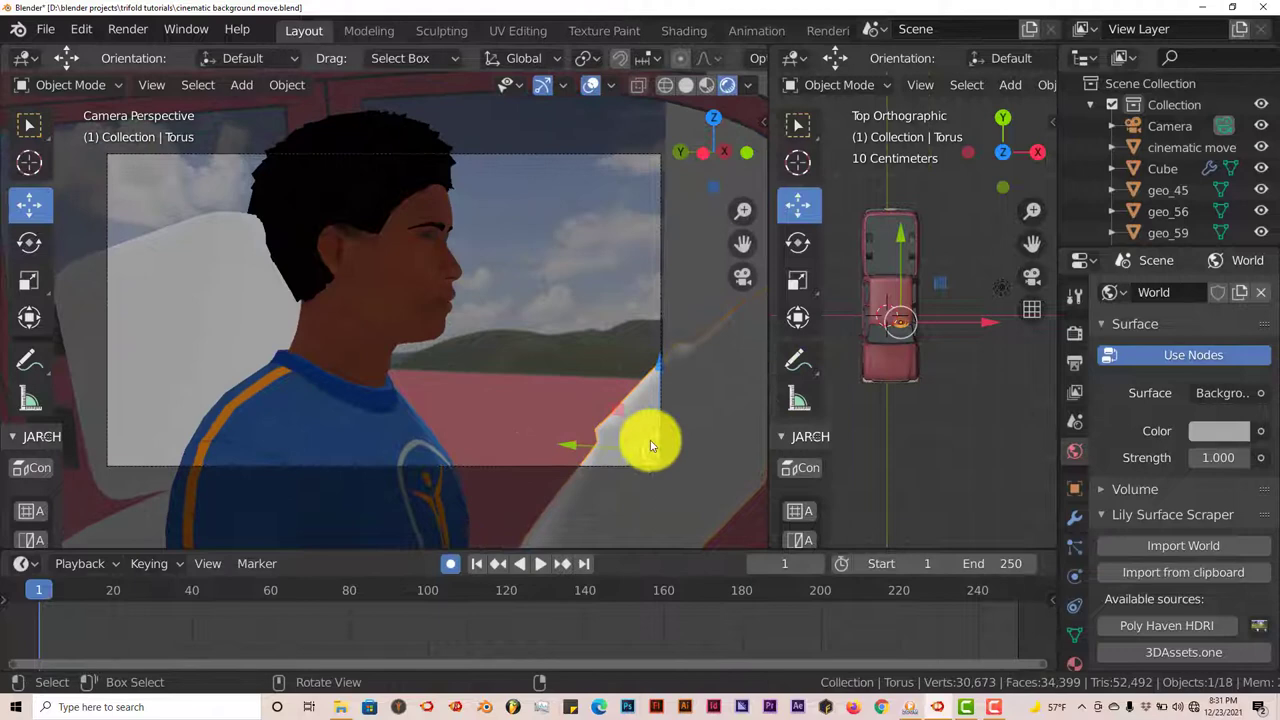
{"action": "middle_click_drag", "start_coordinate": [650, 445], "coordinate": [429, 380], "text": "shift"}
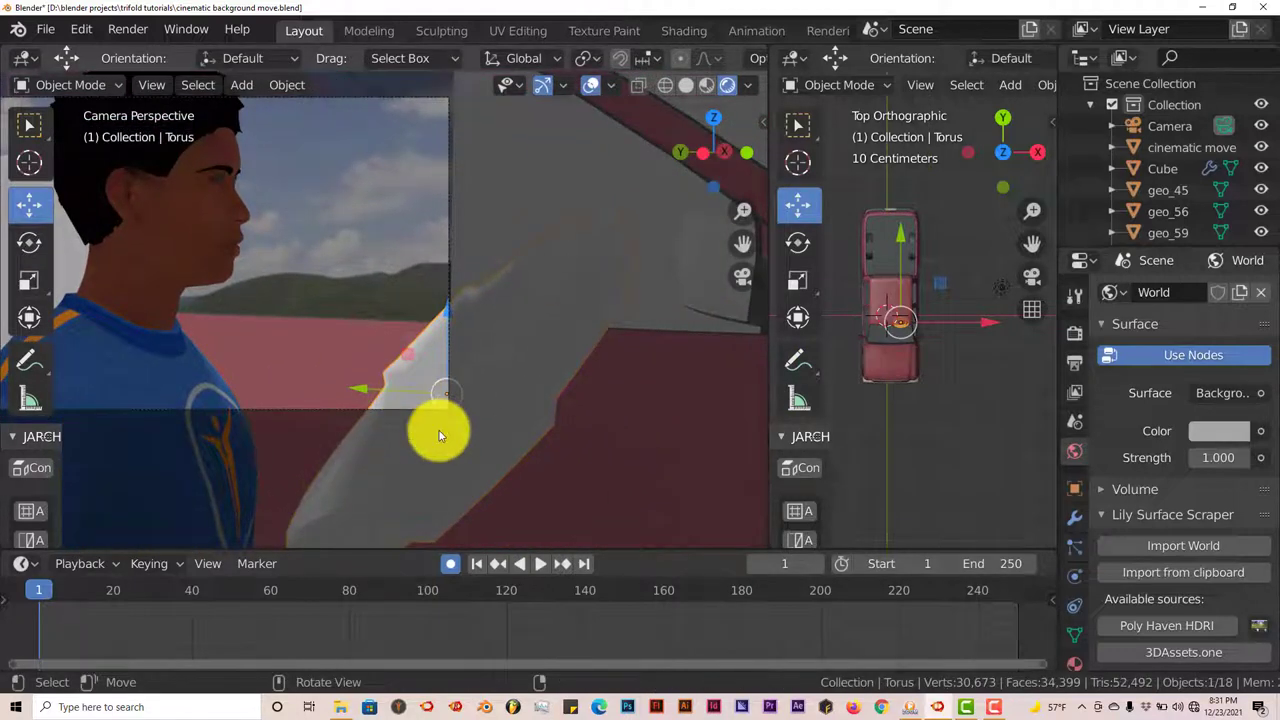
{"action": "scroll", "coordinate": [440, 435], "scroll_direction": "up", "scroll_amount": 1}
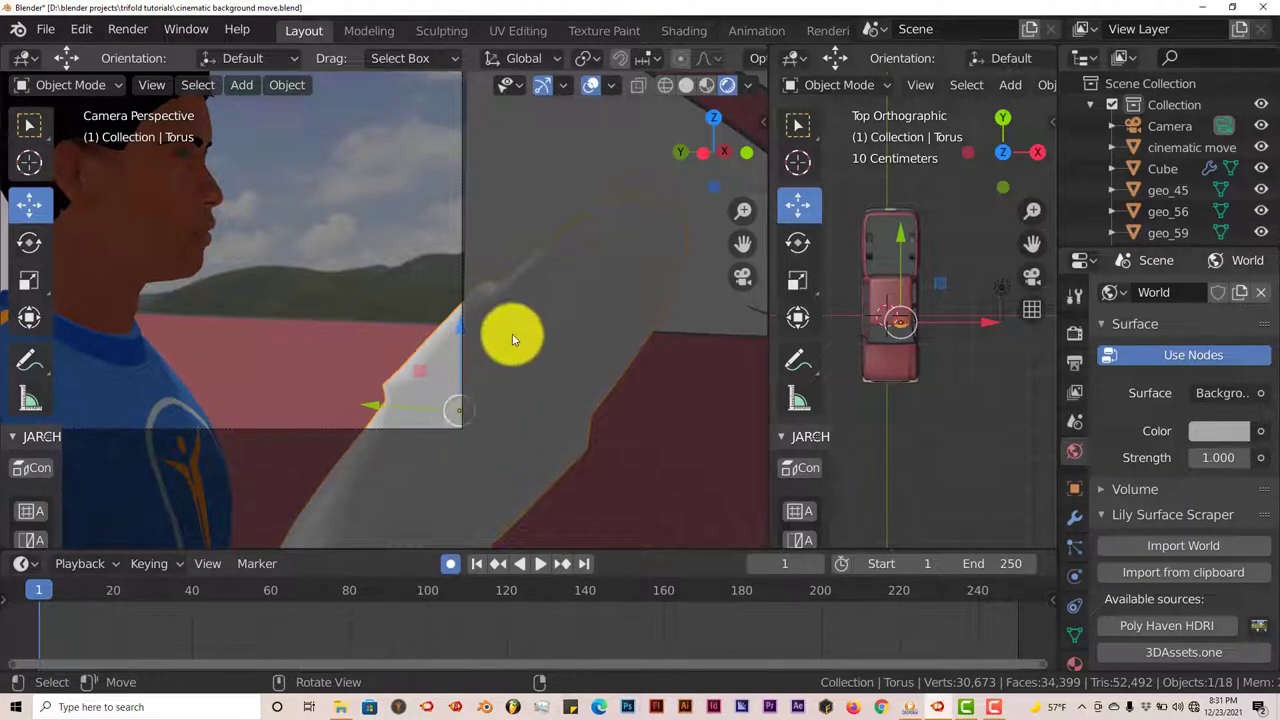
{"action": "left_click", "coordinate": [22, 240]}
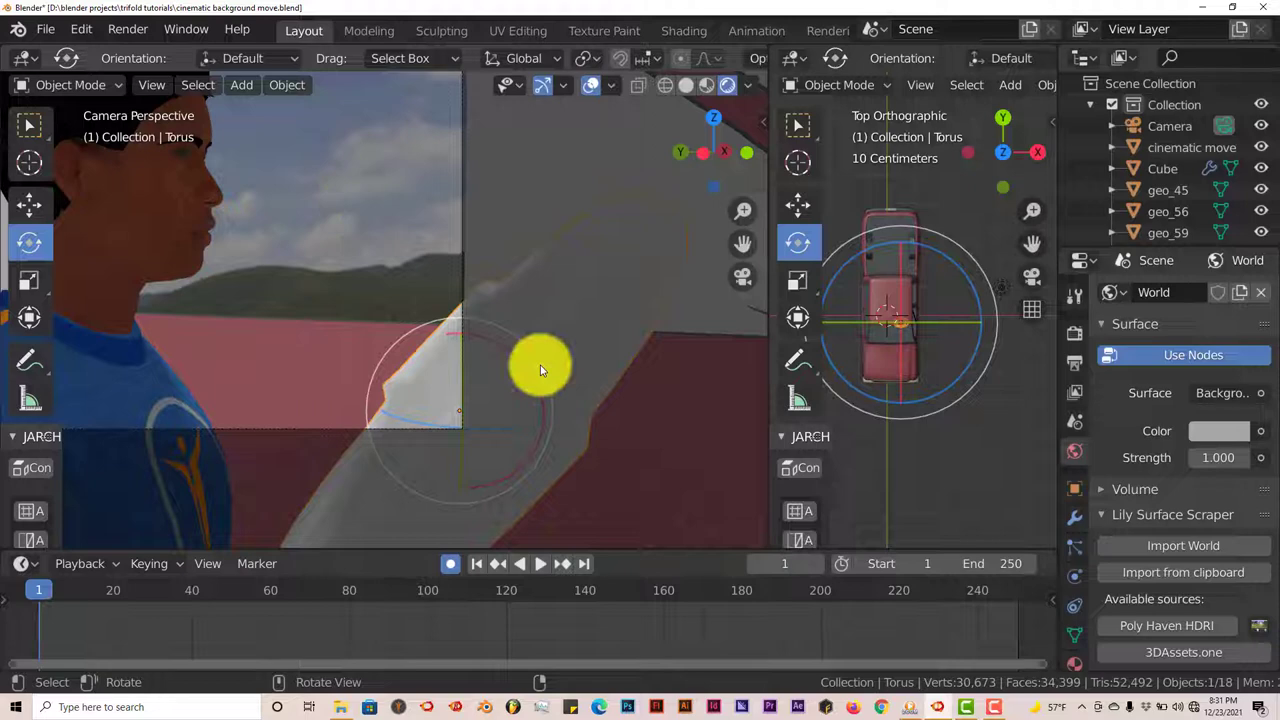
Switch to Local orientation and key the wheel at 17.2° on frame 1 and -18.1° on frame 13
{"action": "left_click", "coordinate": [546, 63]}
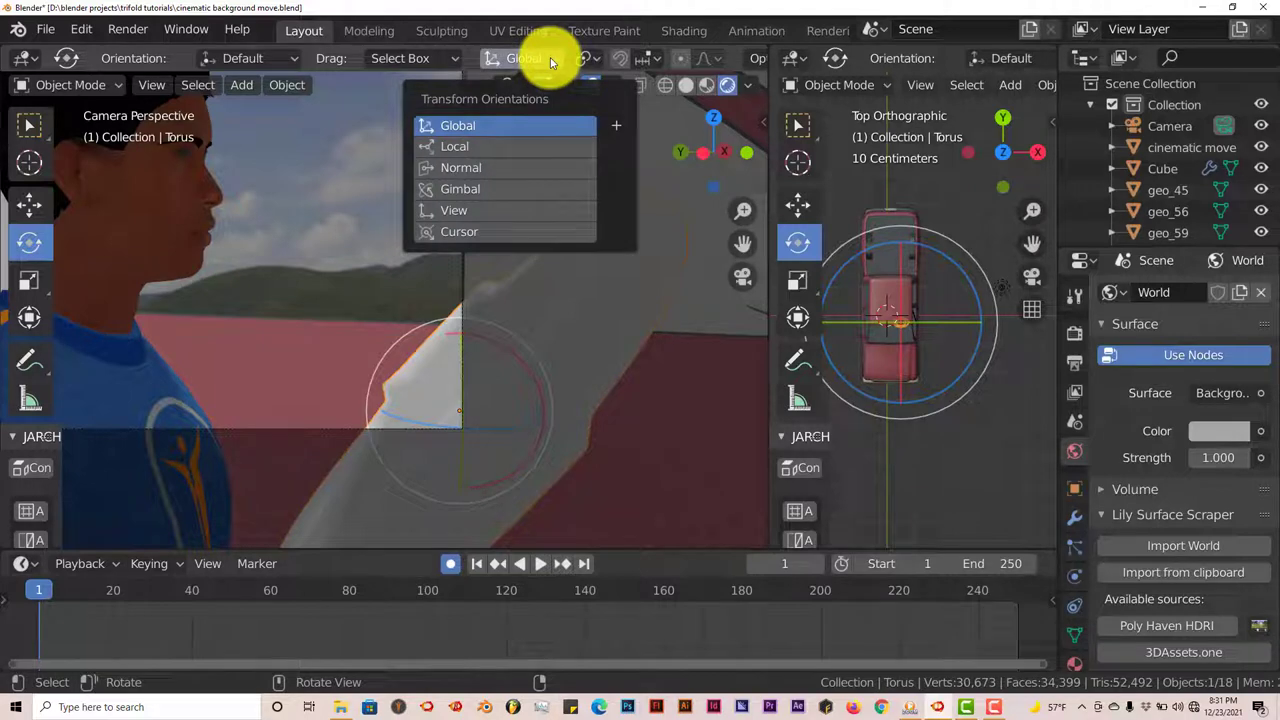
{"action": "left_click", "coordinate": [478, 148]}
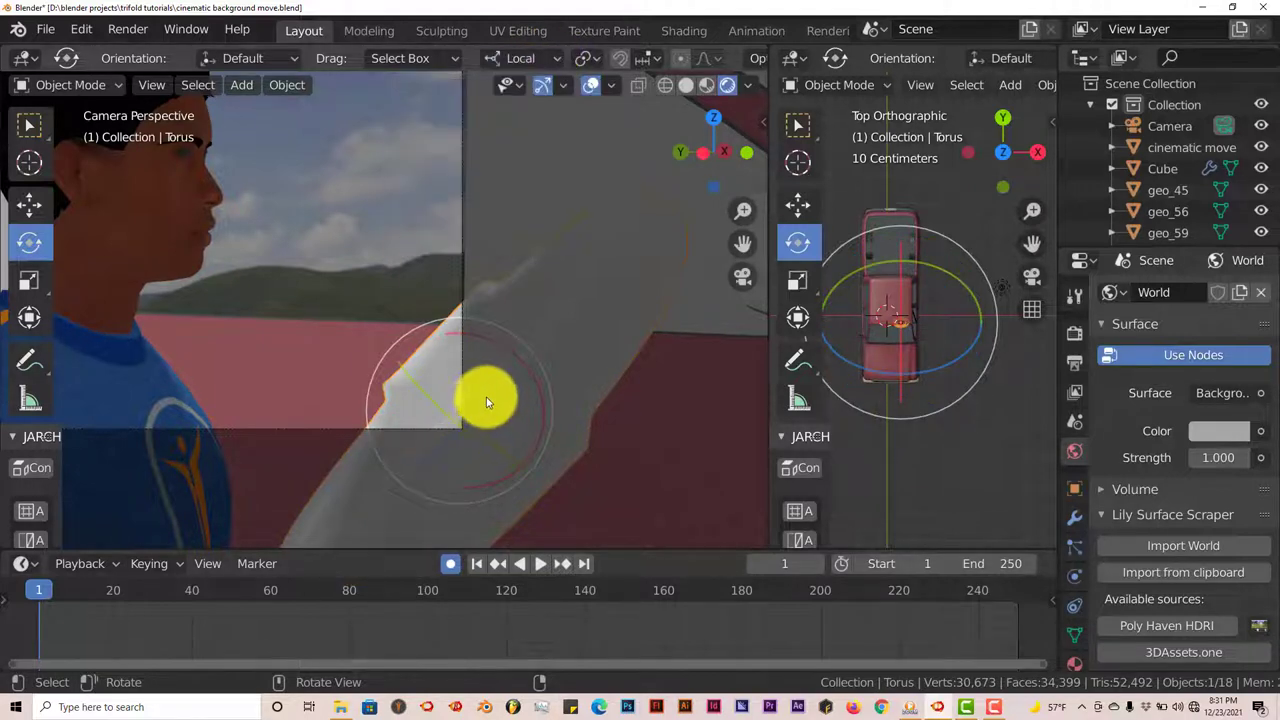
{"action": "mouse_move", "coordinate": [486, 397]}
{"action": "left_mouse_down"}
{"action": "mouse_move", "coordinate": [471, 418]}
{"action": "mouse_move", "coordinate": [486, 405]}
{"action": "left_mouse_up"}
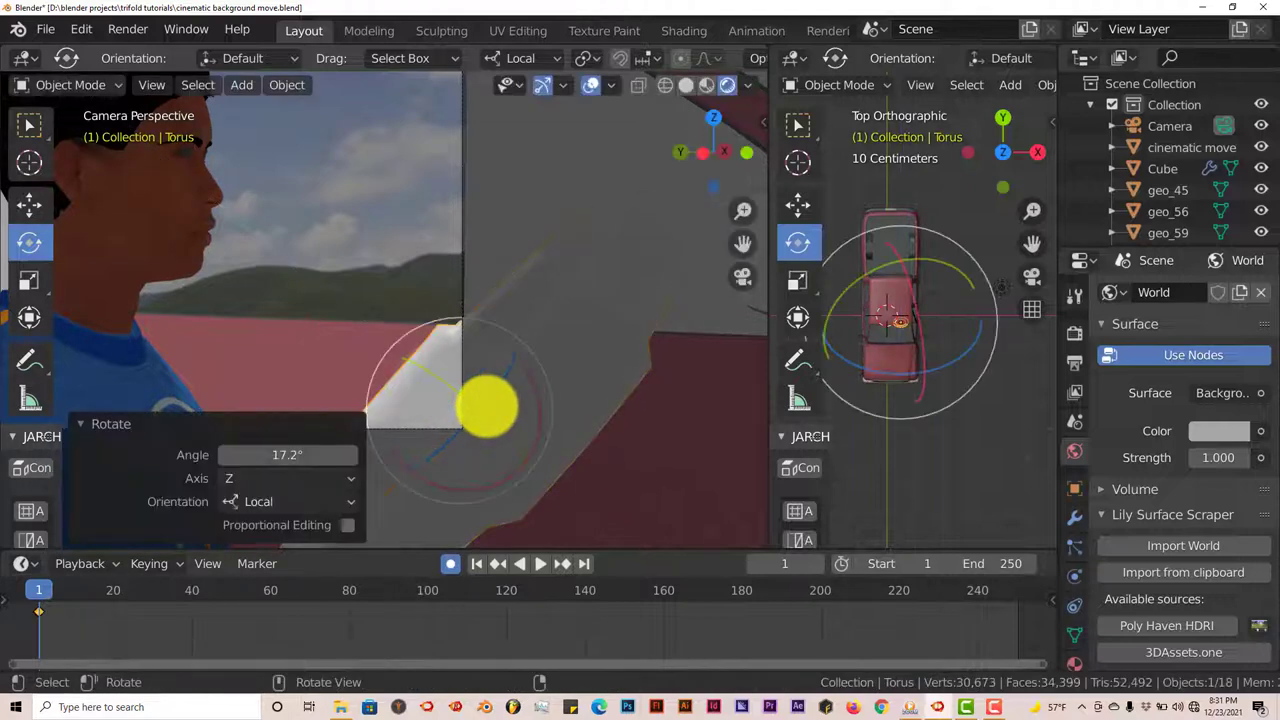
{"action": "left_click", "coordinate": [86, 598]}
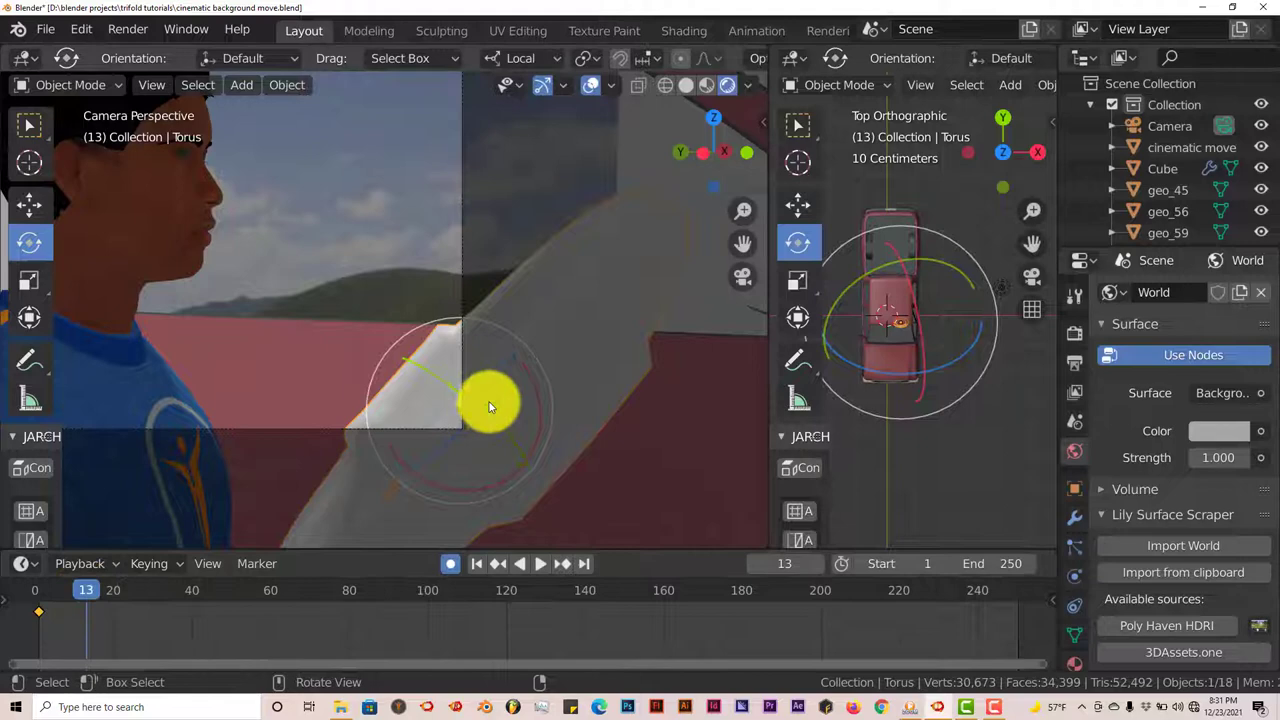
{"action": "left_click_drag", "start_coordinate": [489, 407], "coordinate": [508, 373]}
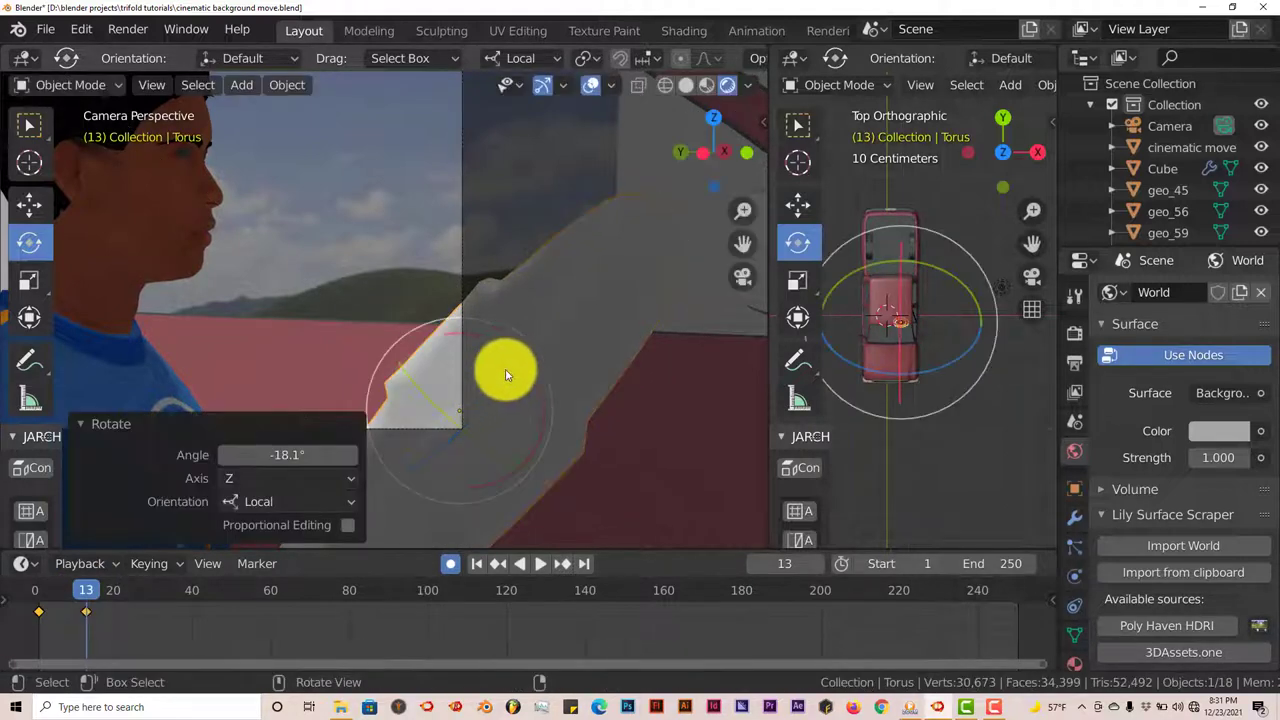
Key the steering wheel rotated 60.5° at frame 30 and turned again at frame 48
{"action": "left_click", "coordinate": [151, 592]}
{"action": "key", "text": "space"}
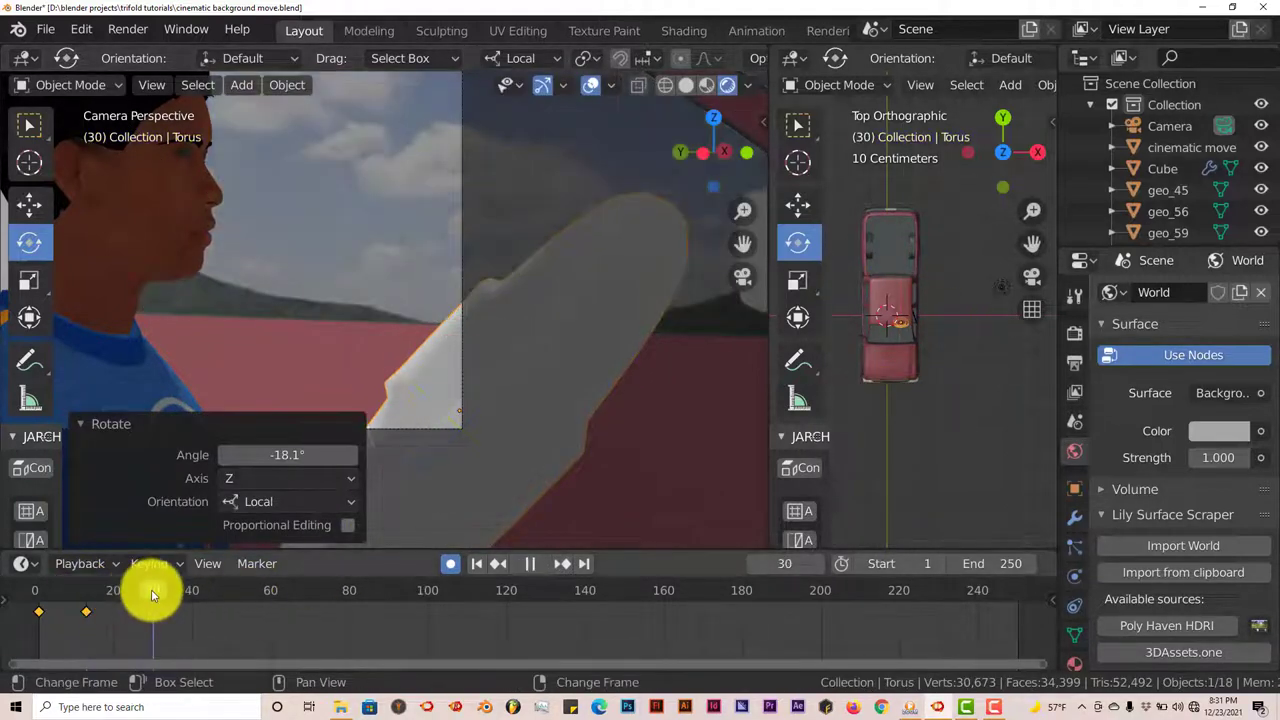
{"action": "key", "text": "space"}
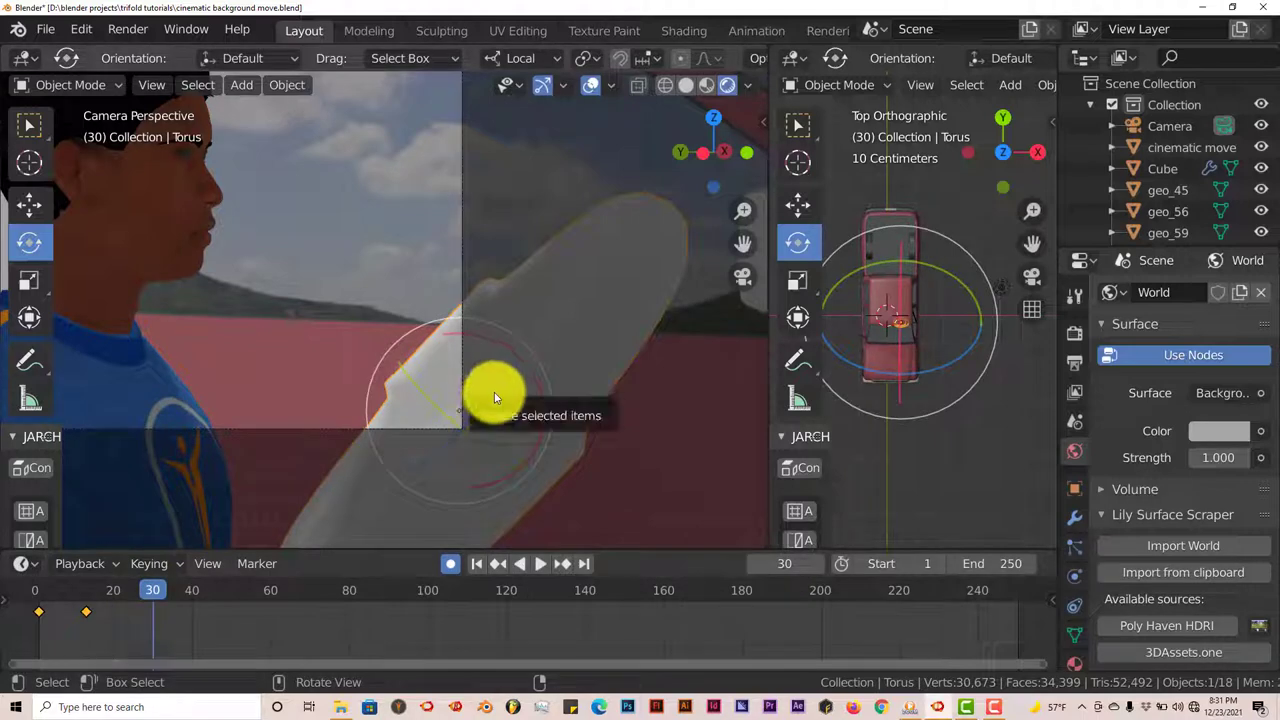
{"action": "left_click_drag", "start_coordinate": [494, 397], "coordinate": [451, 449]}
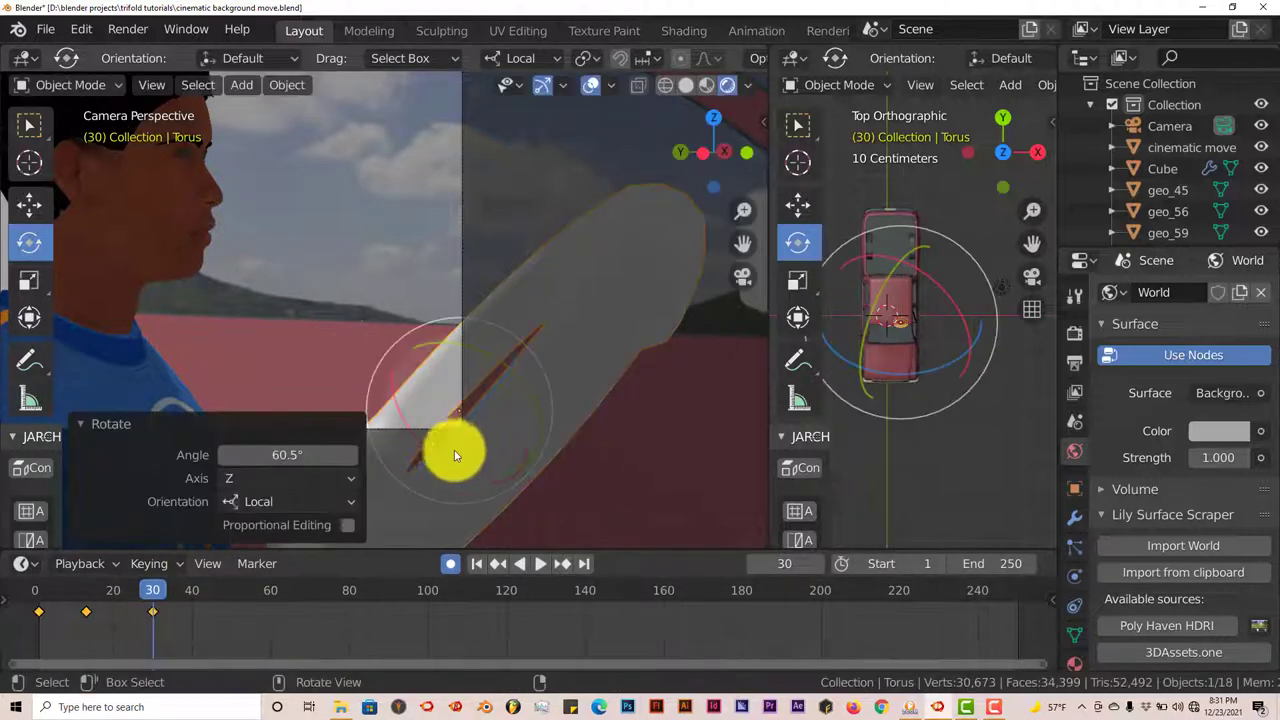
{"action": "left_click", "coordinate": [222, 591]}
{"action": "left_click_drag", "start_coordinate": [500, 400], "coordinate": [506, 378]}
{"action": "left_click", "coordinate": [476, 563]}
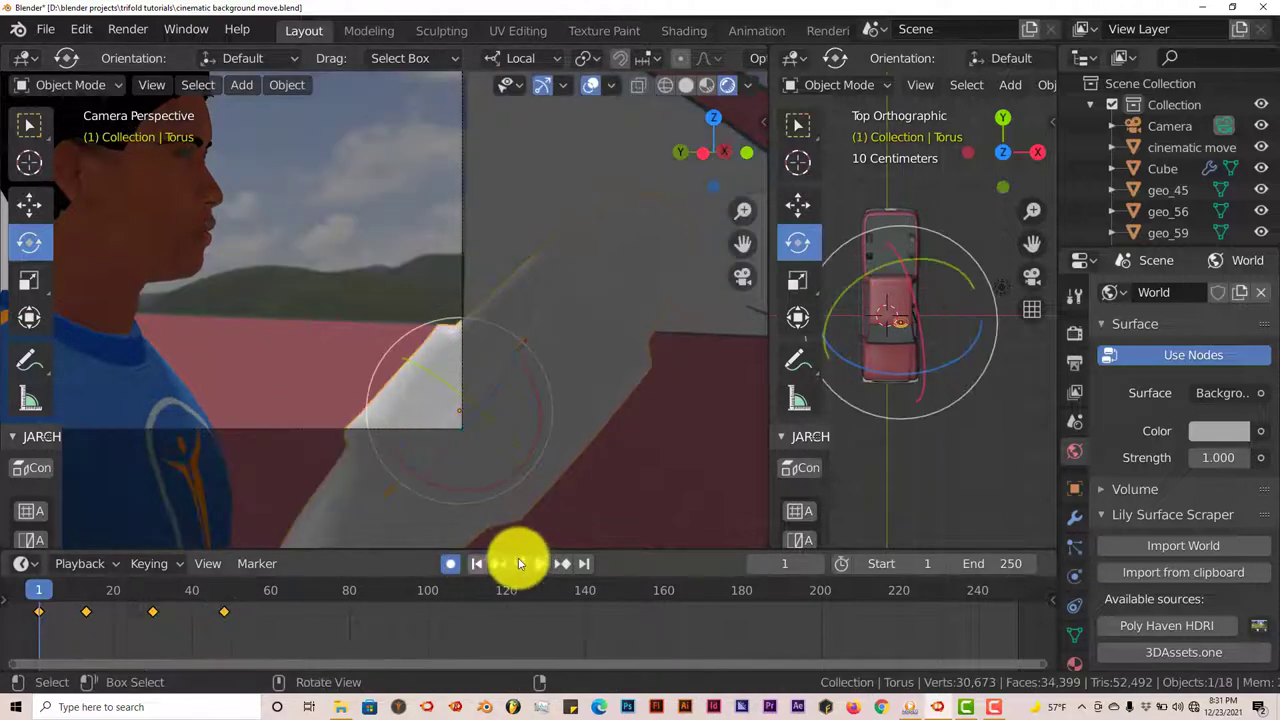
{"action": "left_click", "coordinate": [540, 563]}
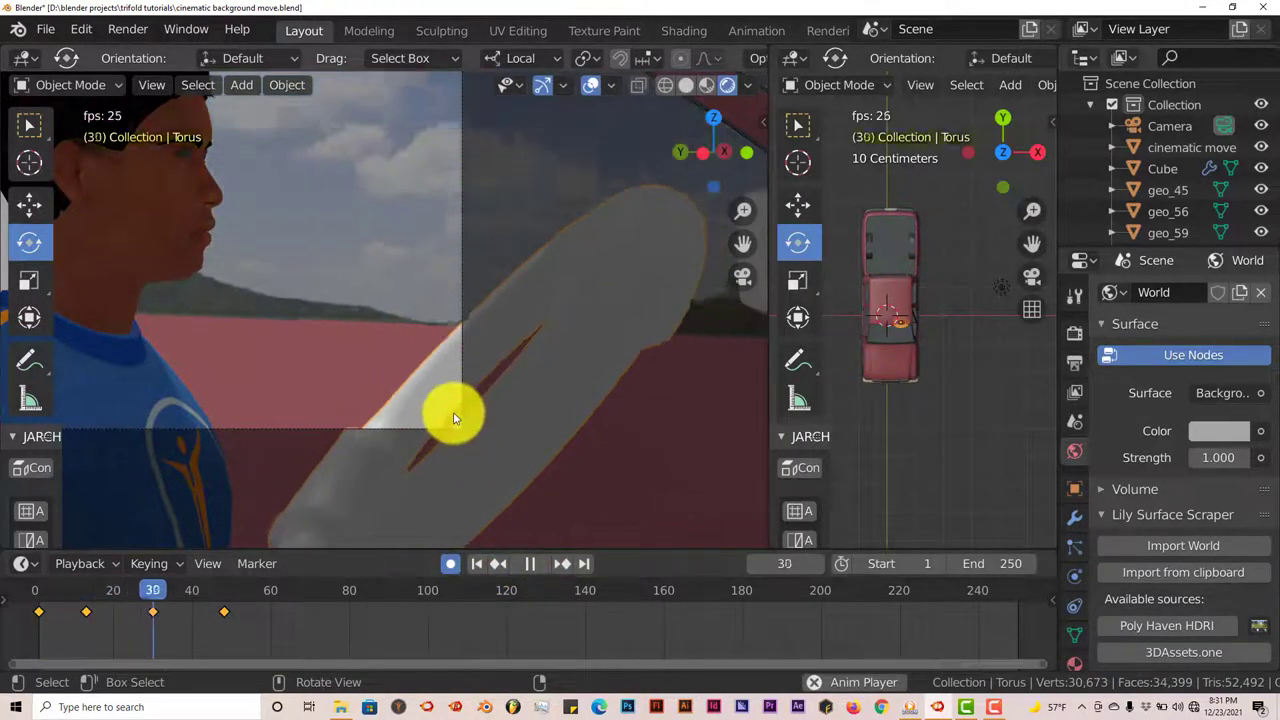
{"action": "left_click", "coordinate": [537, 563]}
{"action": "left_click", "coordinate": [476, 563]}
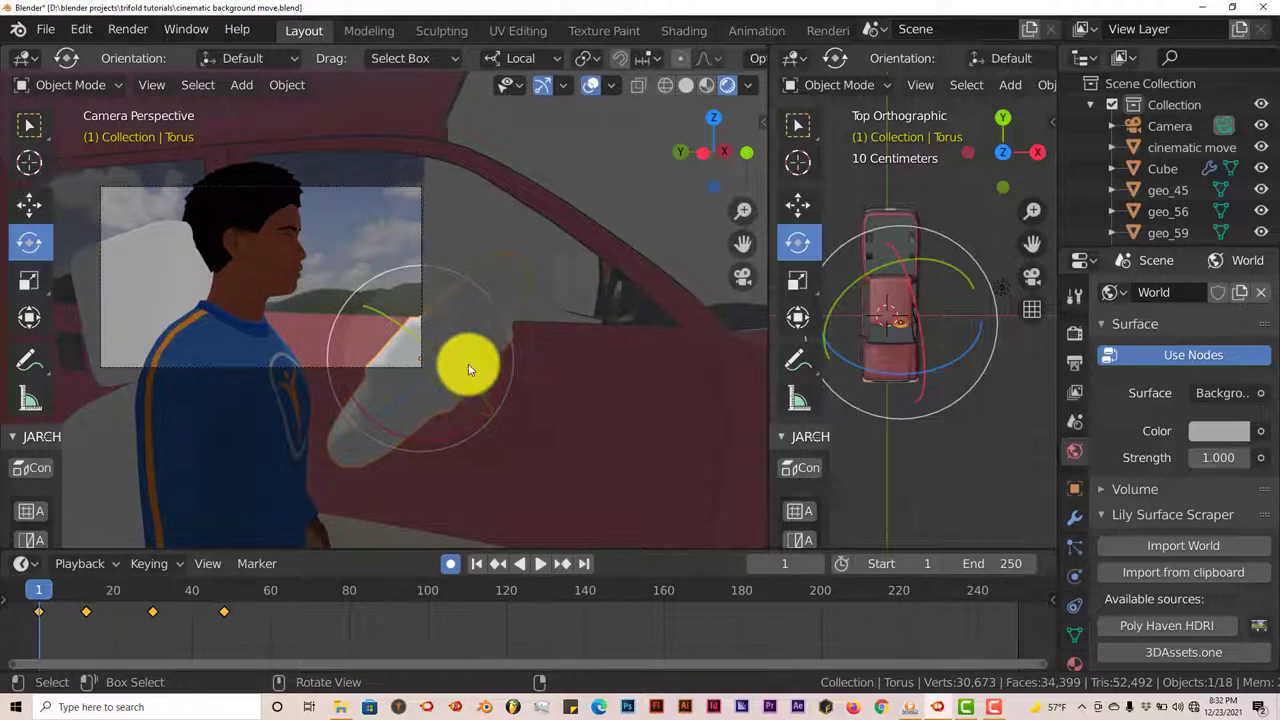
{"action": "left_click", "coordinate": [545, 566]}
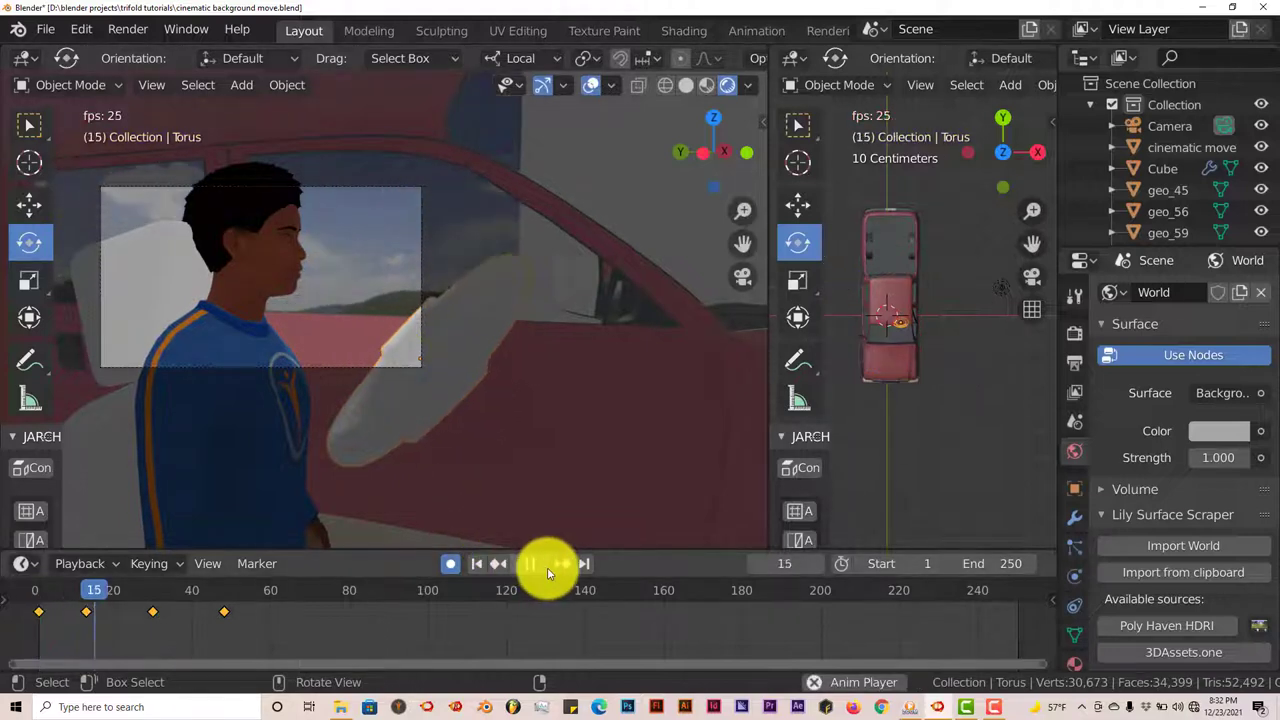
{"action": "left_click", "coordinate": [537, 565]}
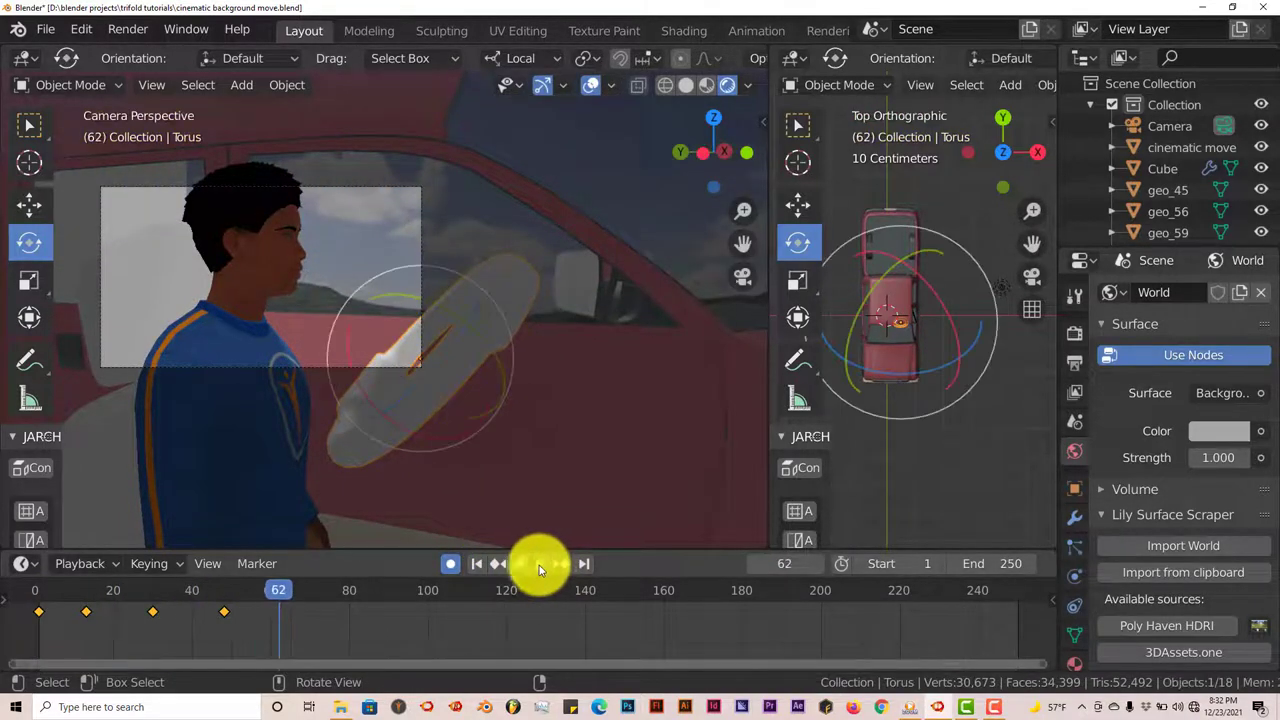
{"action": "left_click", "coordinate": [478, 565]}
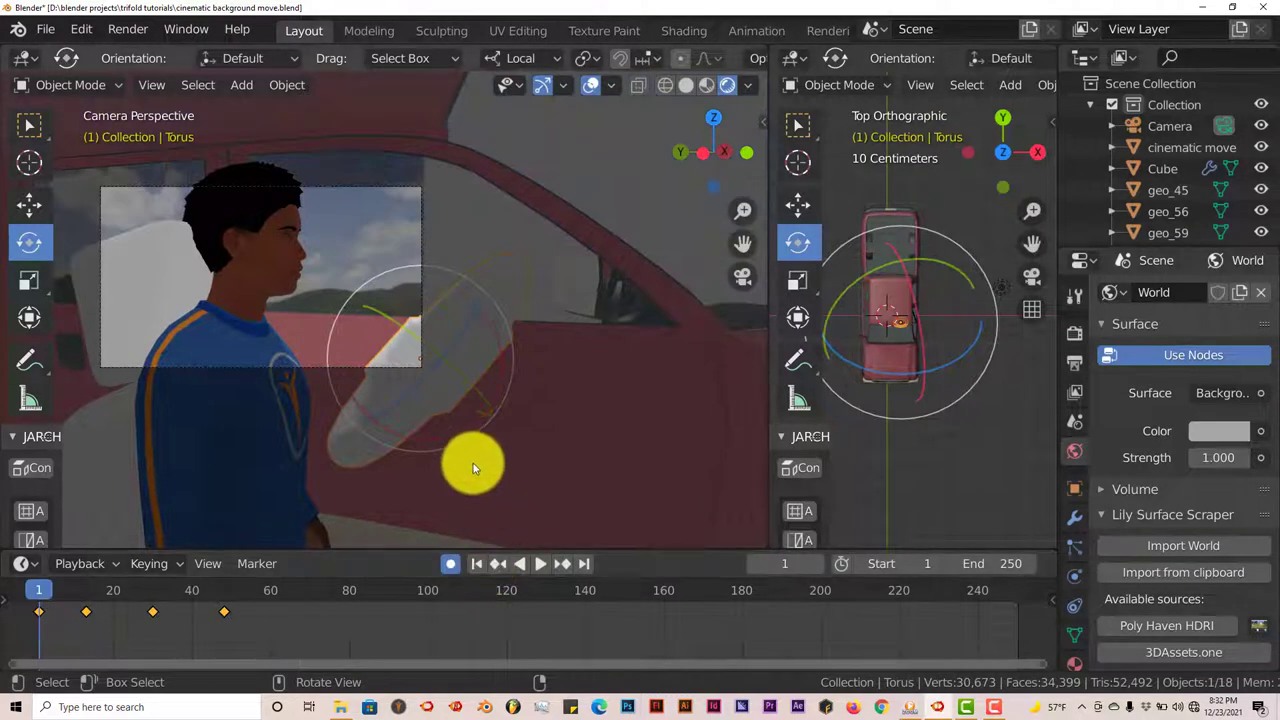